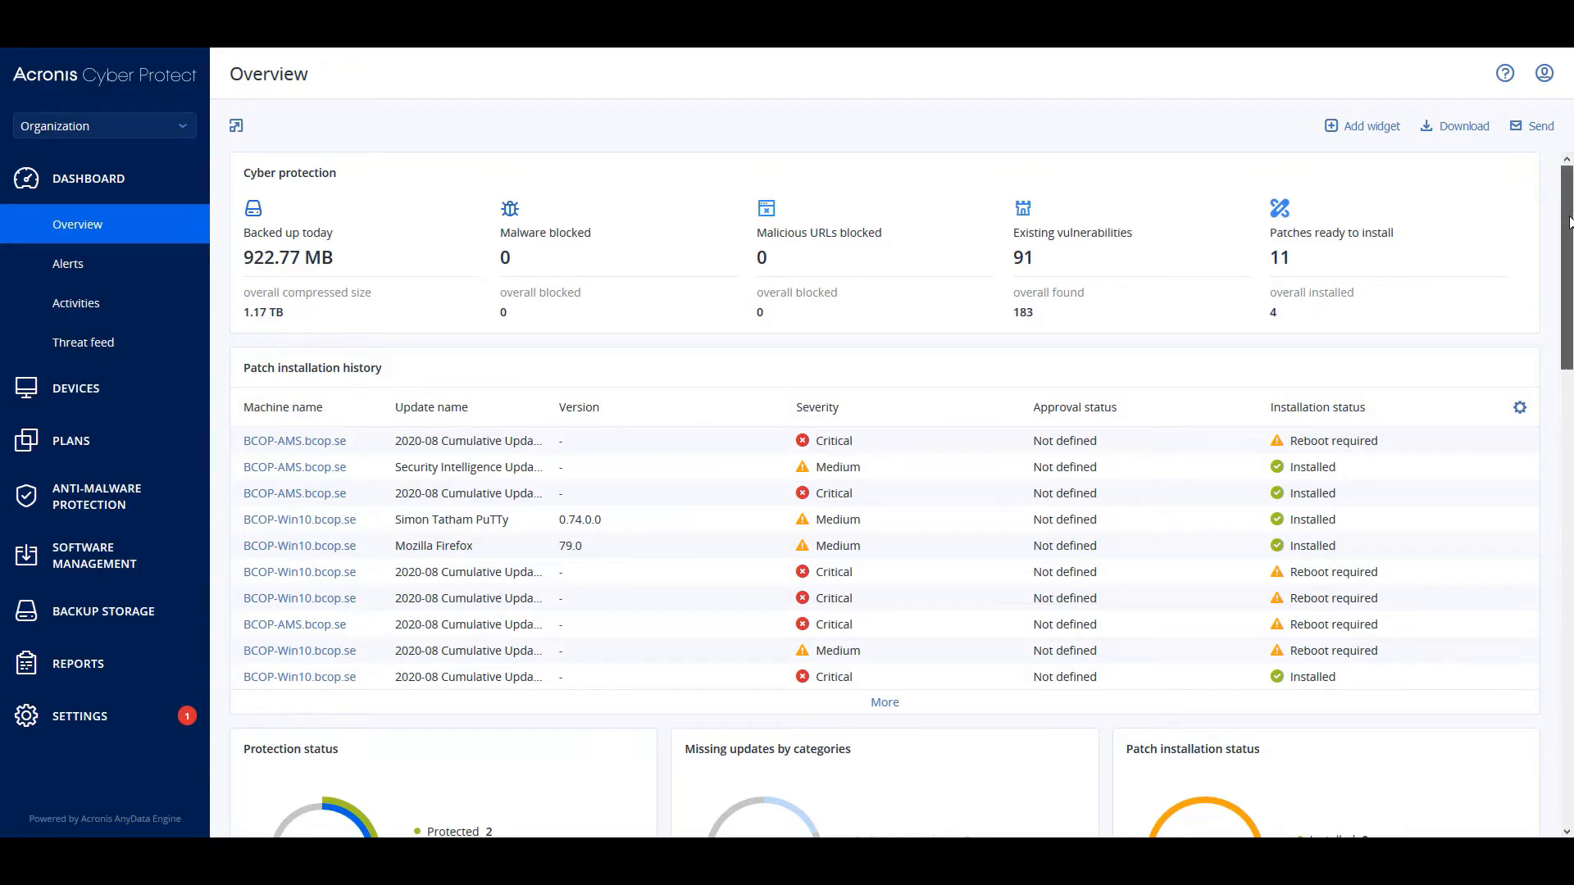
- Browse the widgets available for the overview dashboard and check the alerts page
scroll(1569, 218, "down", 7)
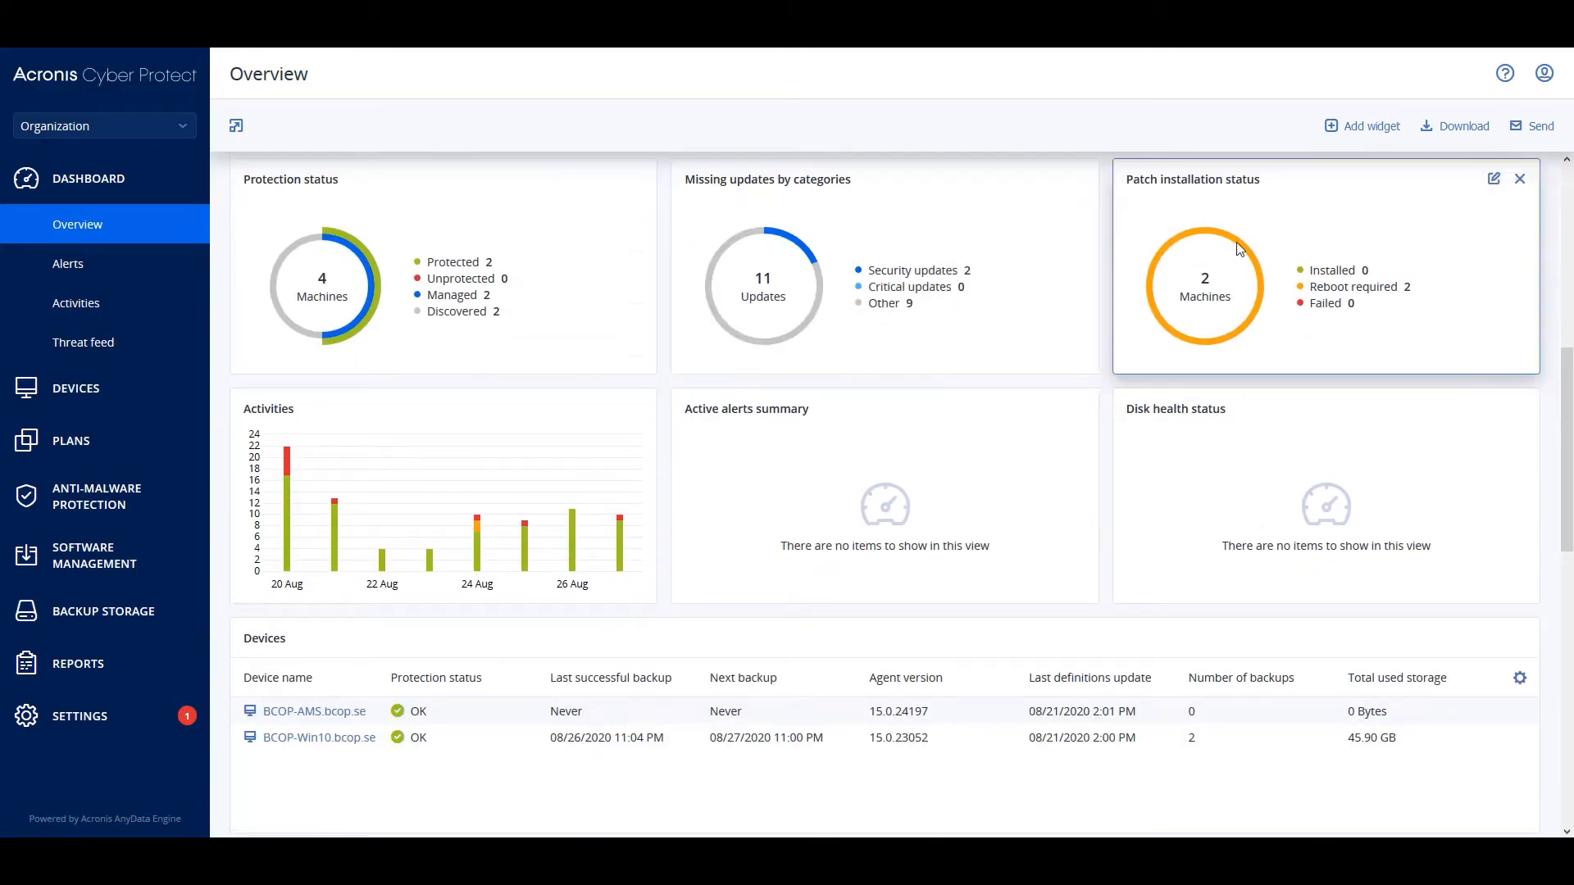
left_click(1351, 131)
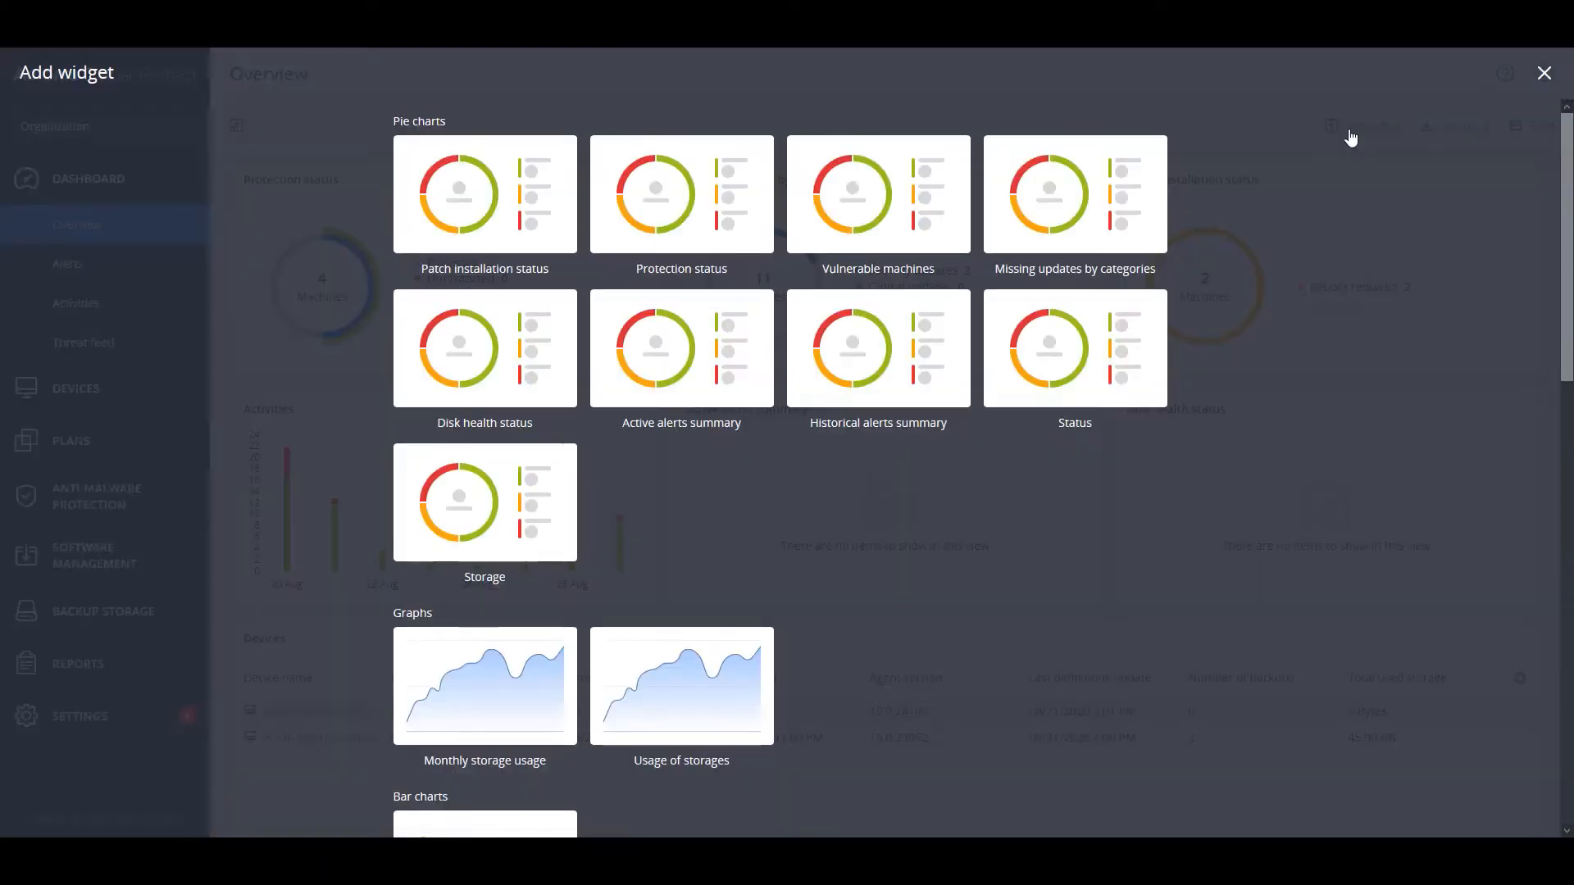
left_click(1543, 74)
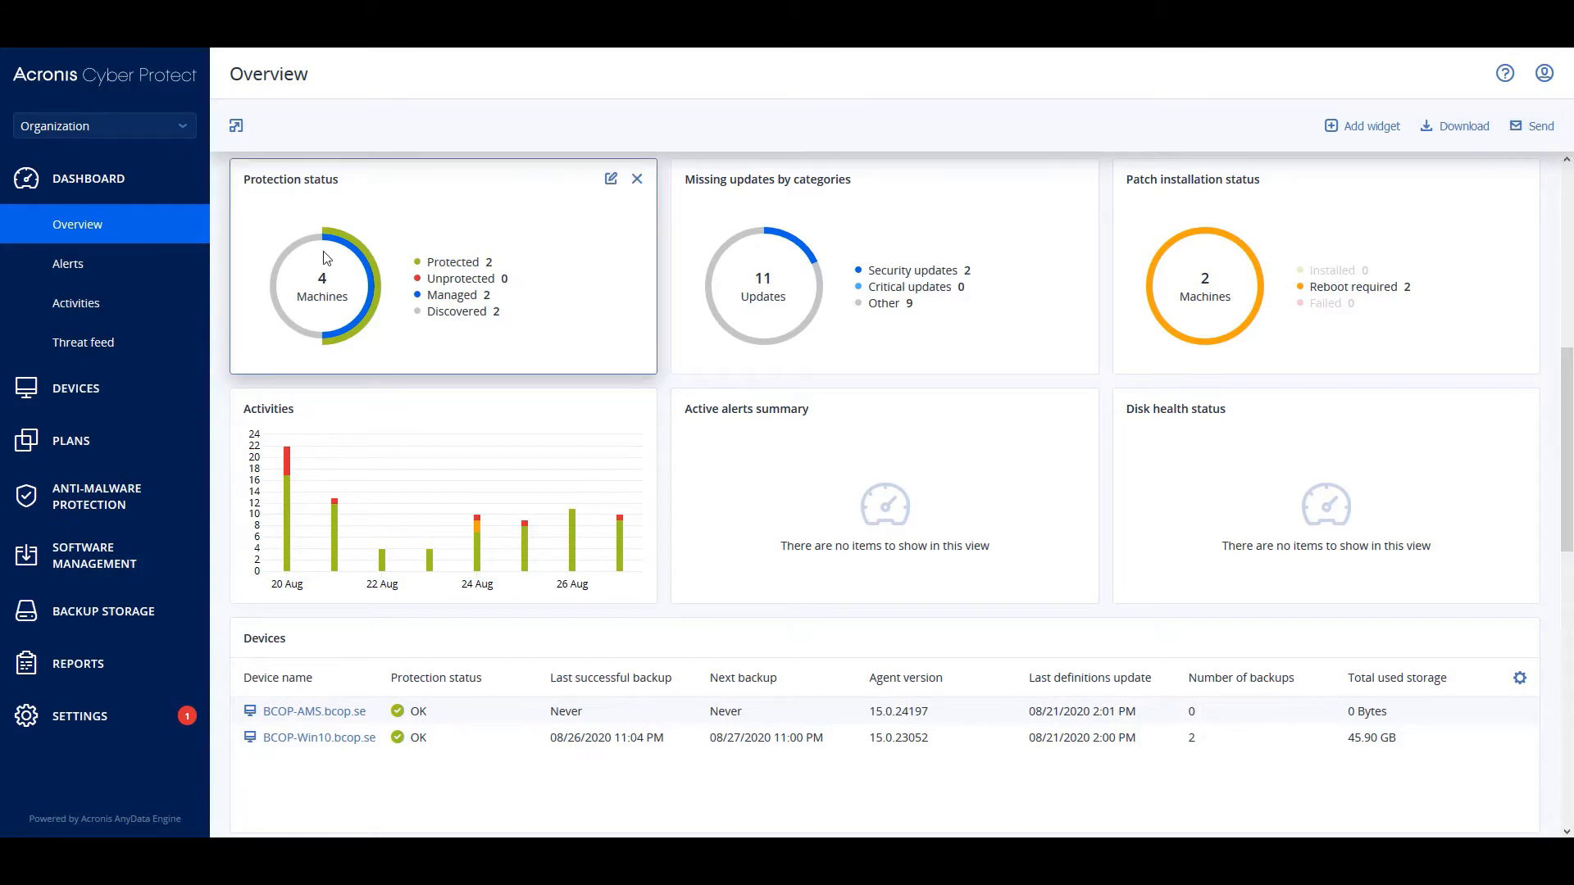
left_click(116, 270)
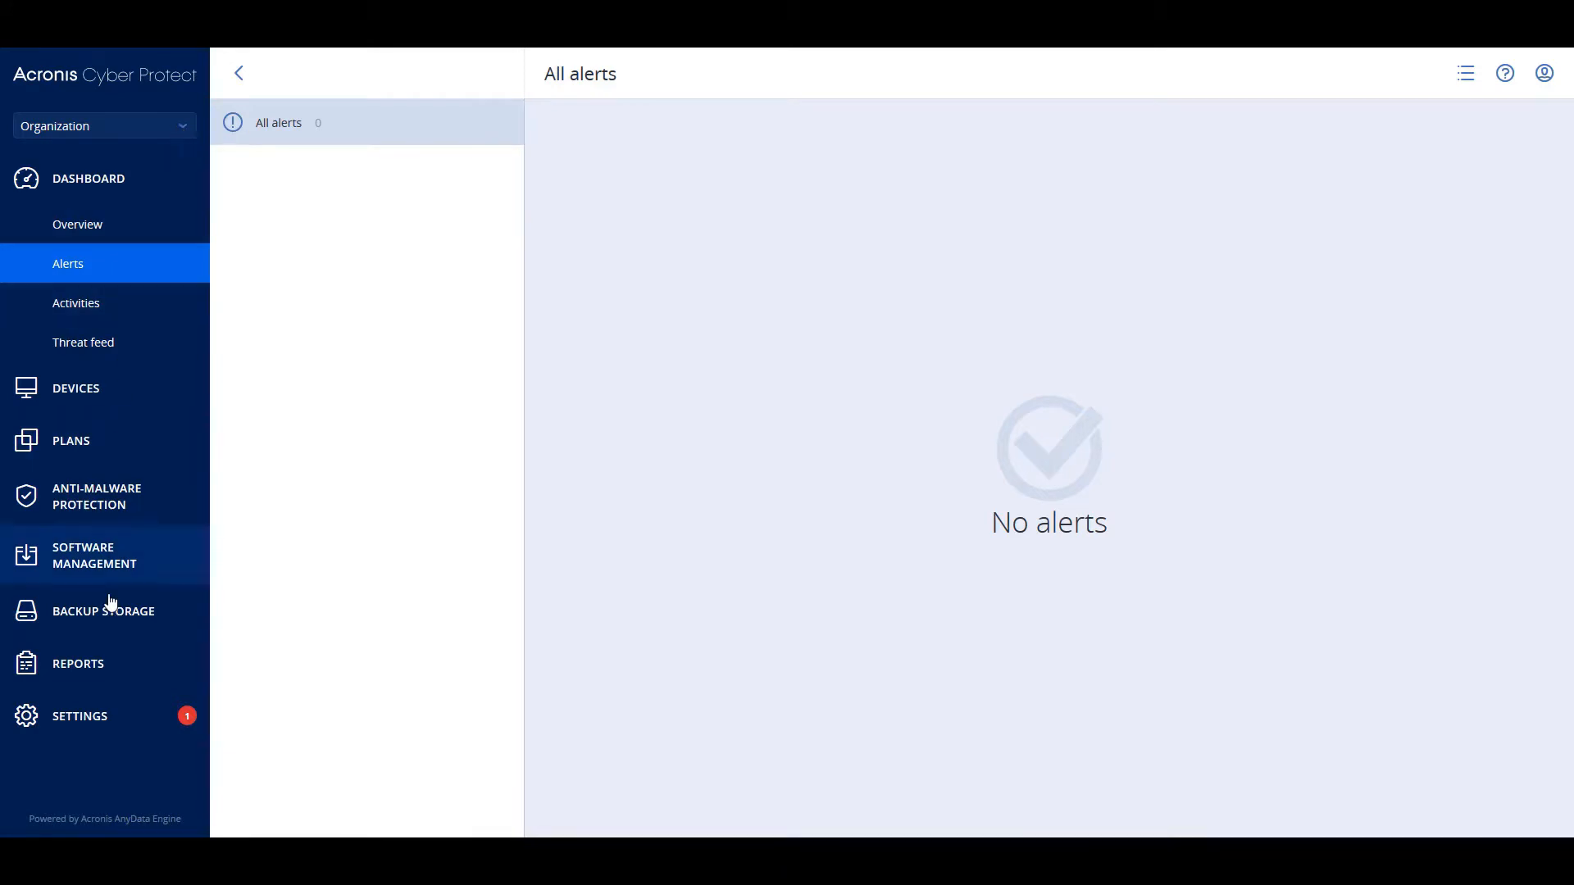
- View the organization's units in the unit selector and in the account settings
left_click(168, 132)
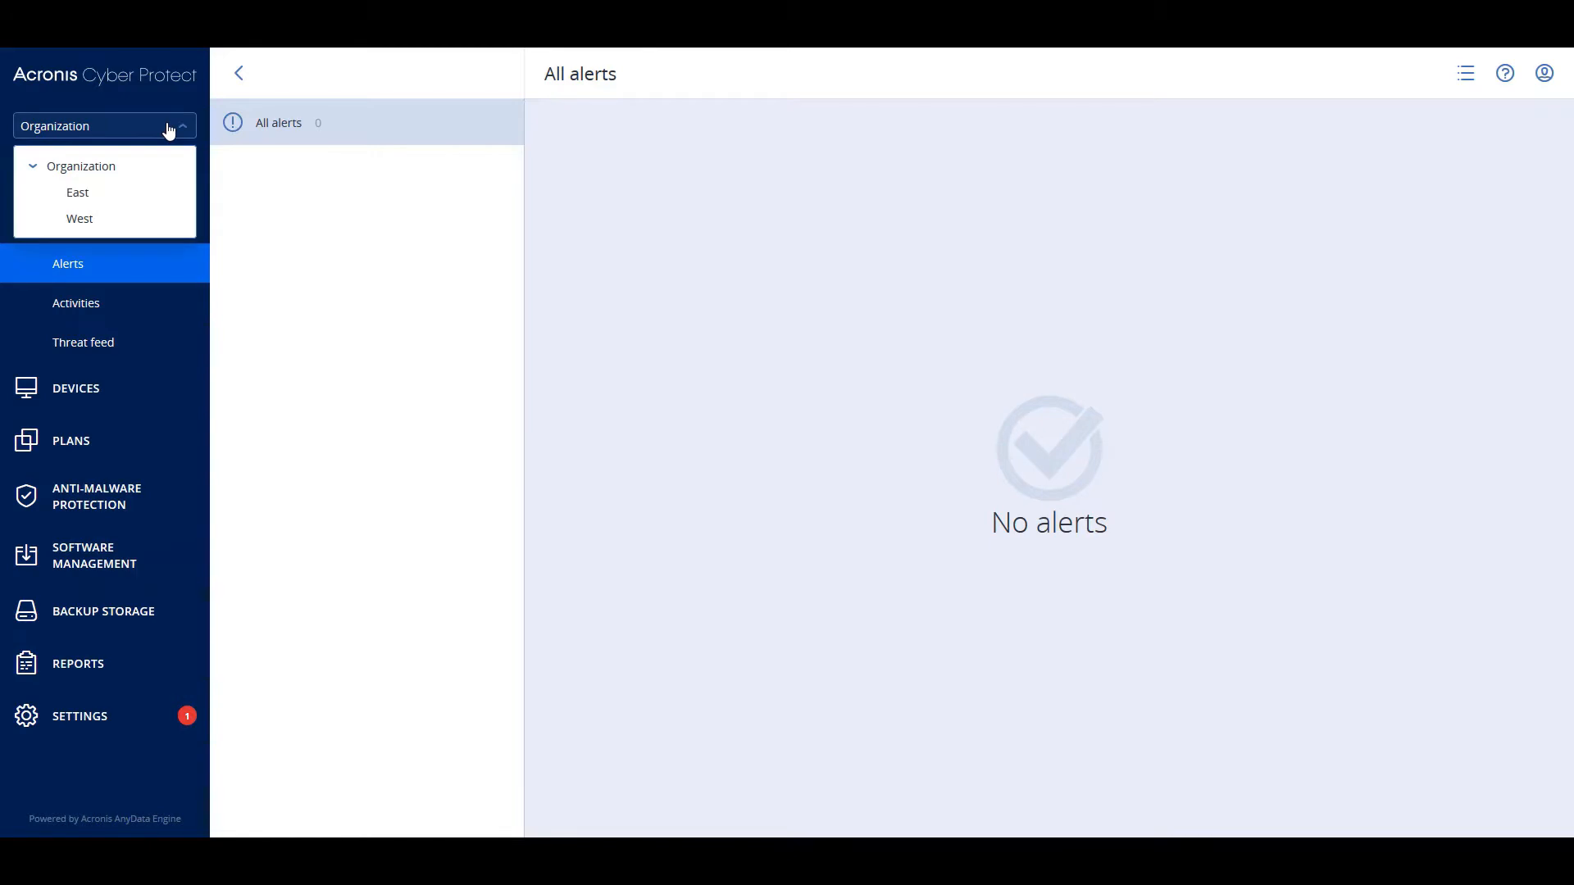
left_click(168, 130)
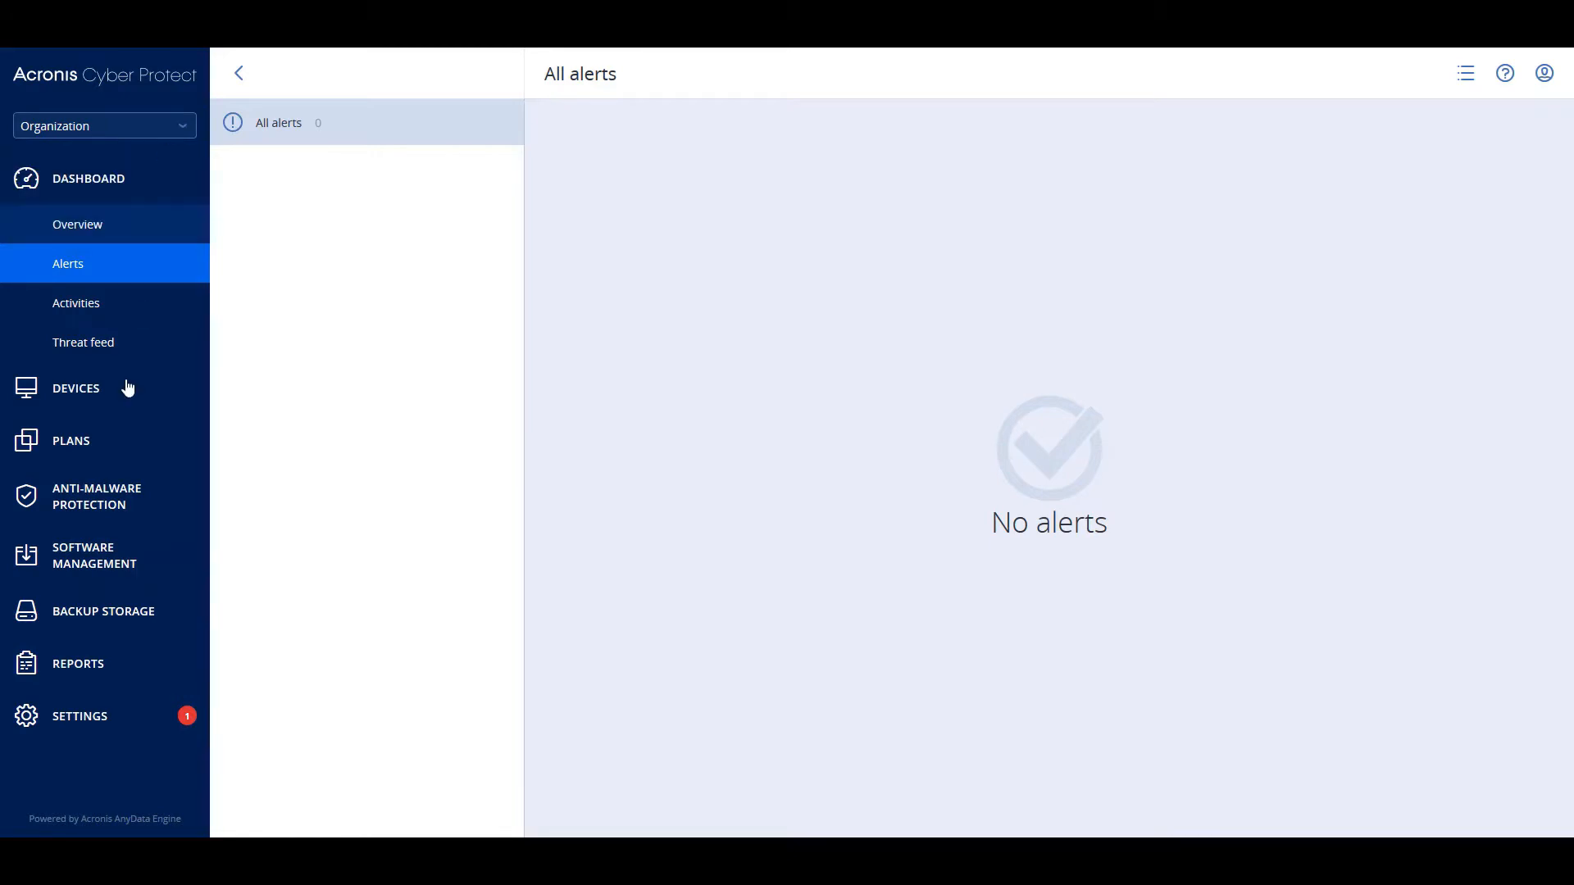
left_click(82, 727)
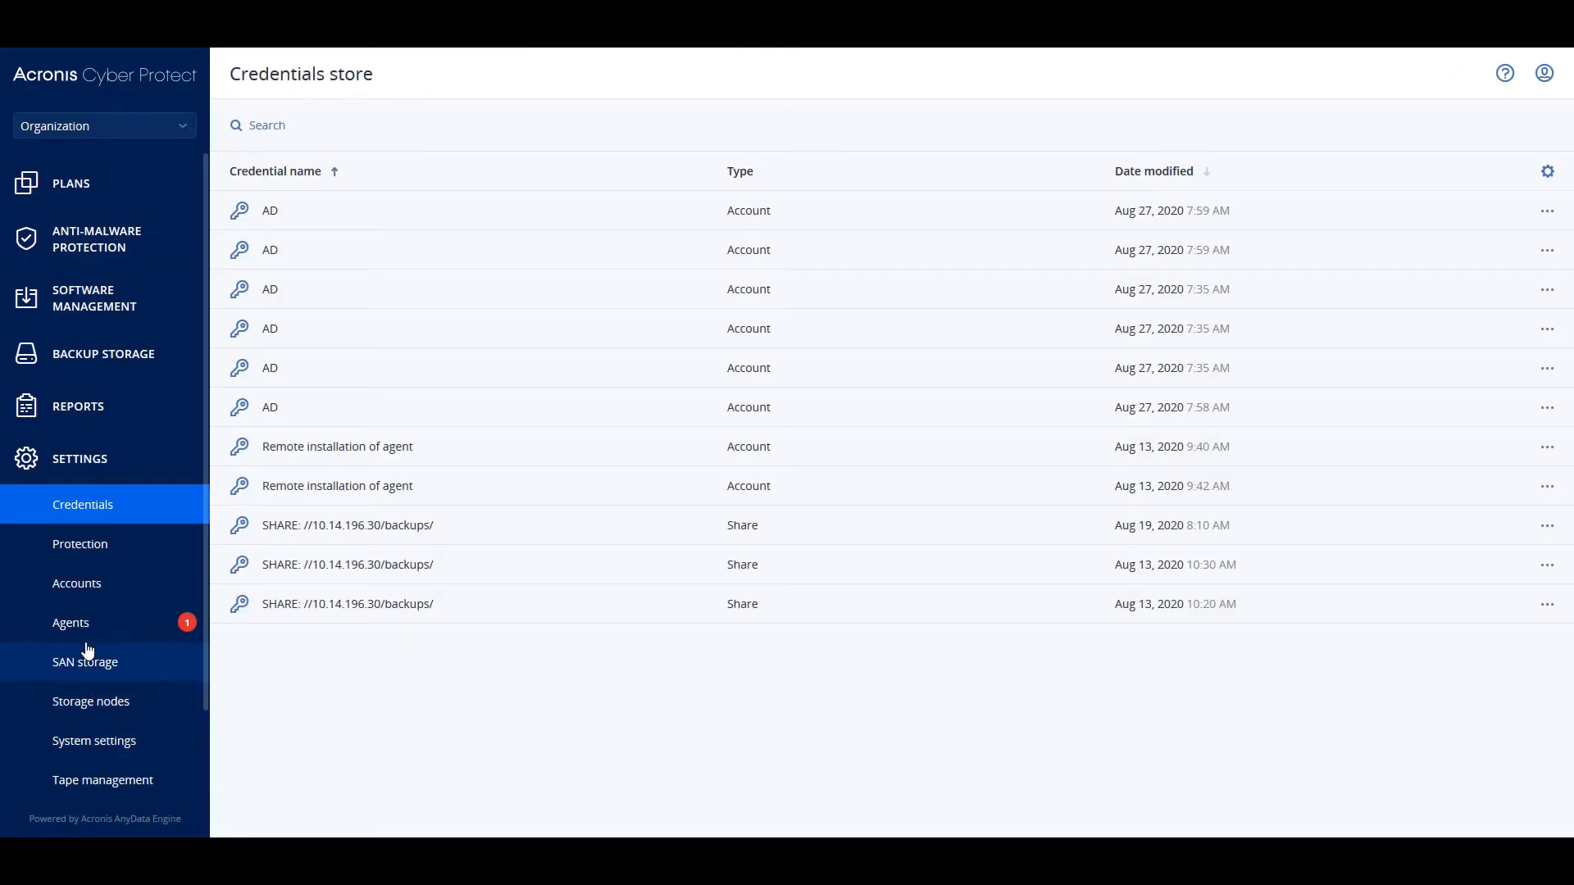
left_click(94, 600)
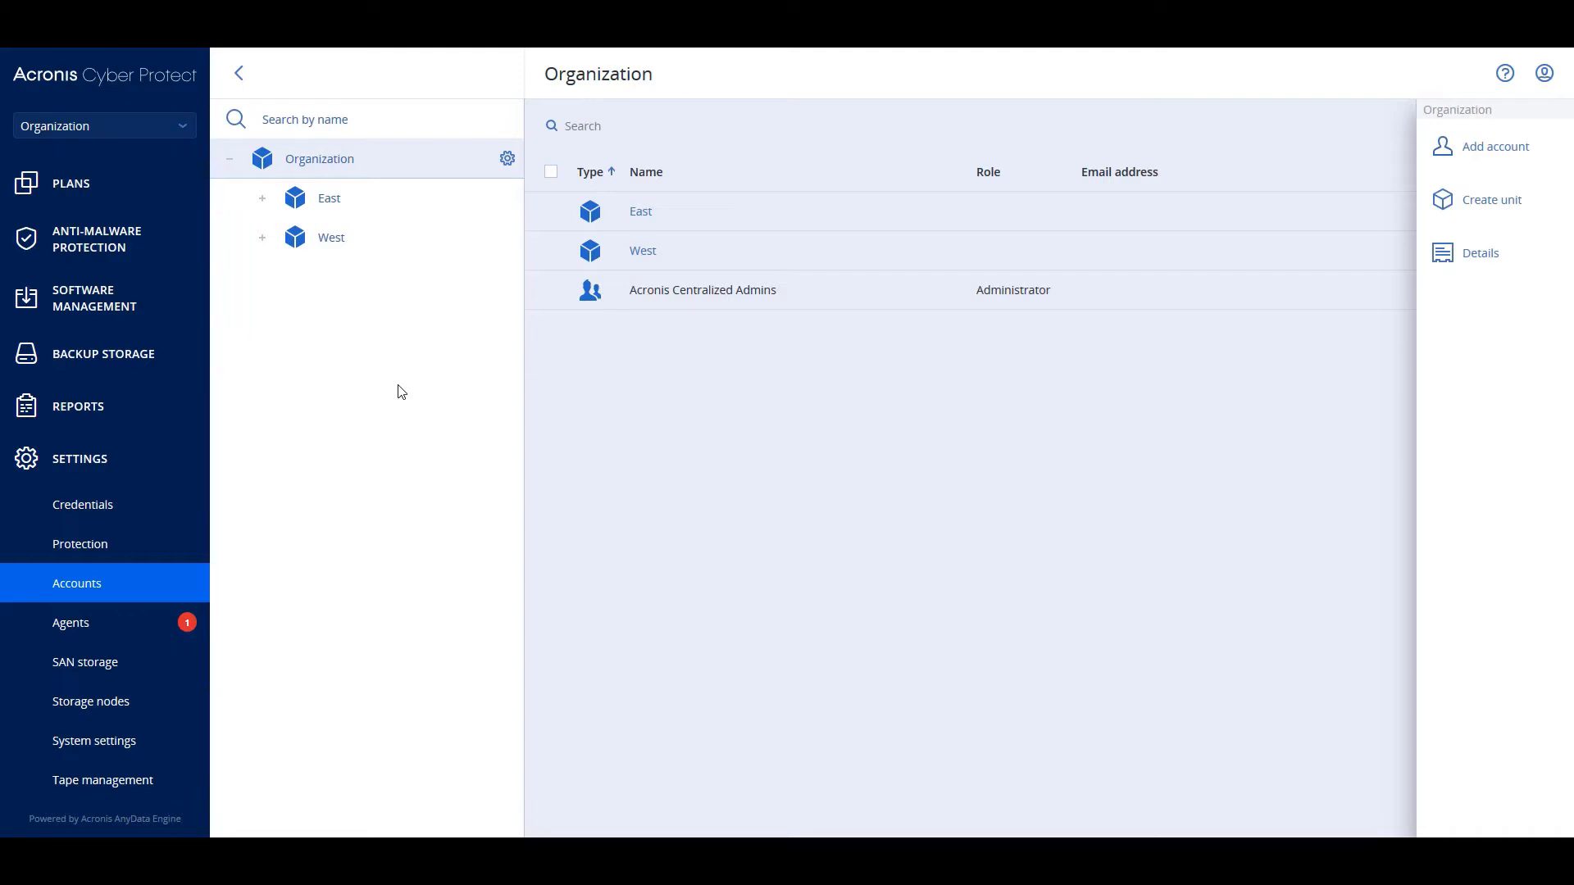
- Start creating a new protection plan and look at its choices for what to back up
left_click(90, 185)
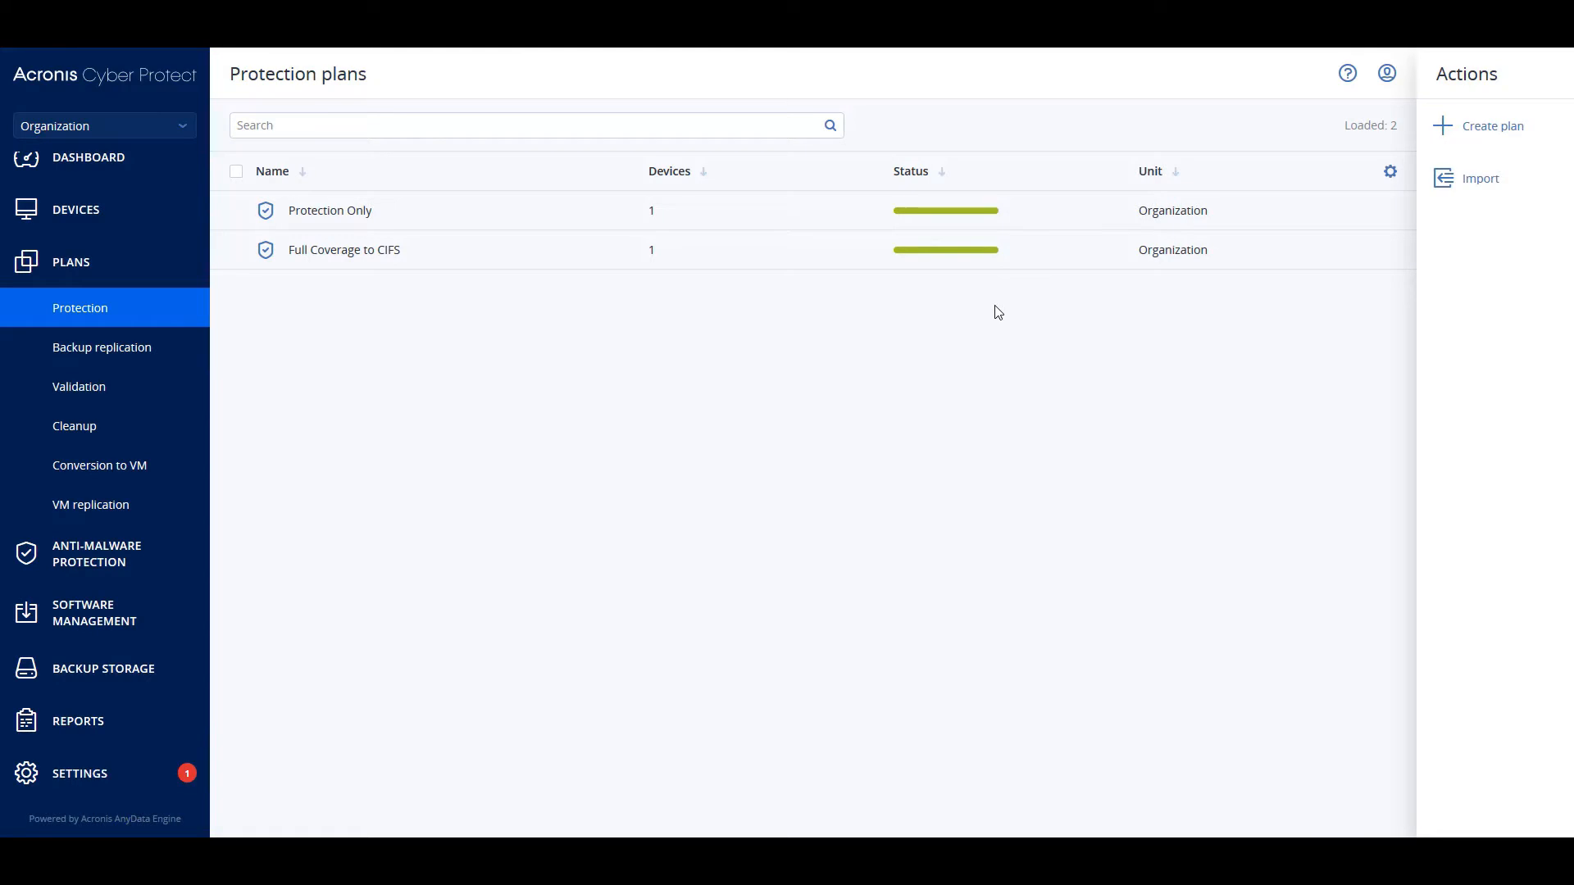
left_click(1489, 136)
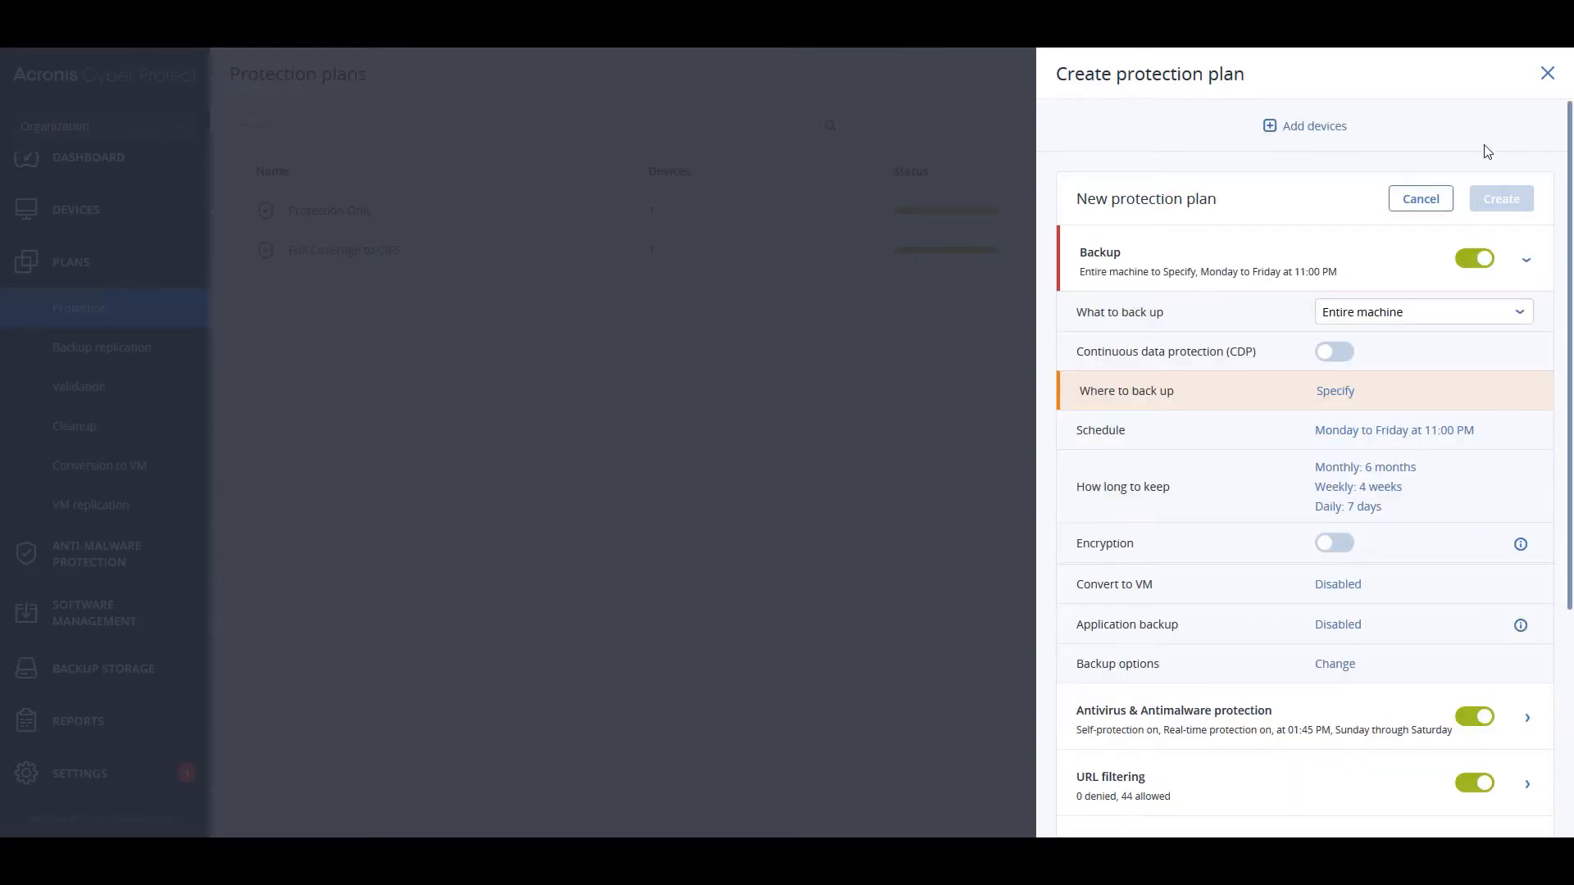
scroll(1485, 156, "down", 1)
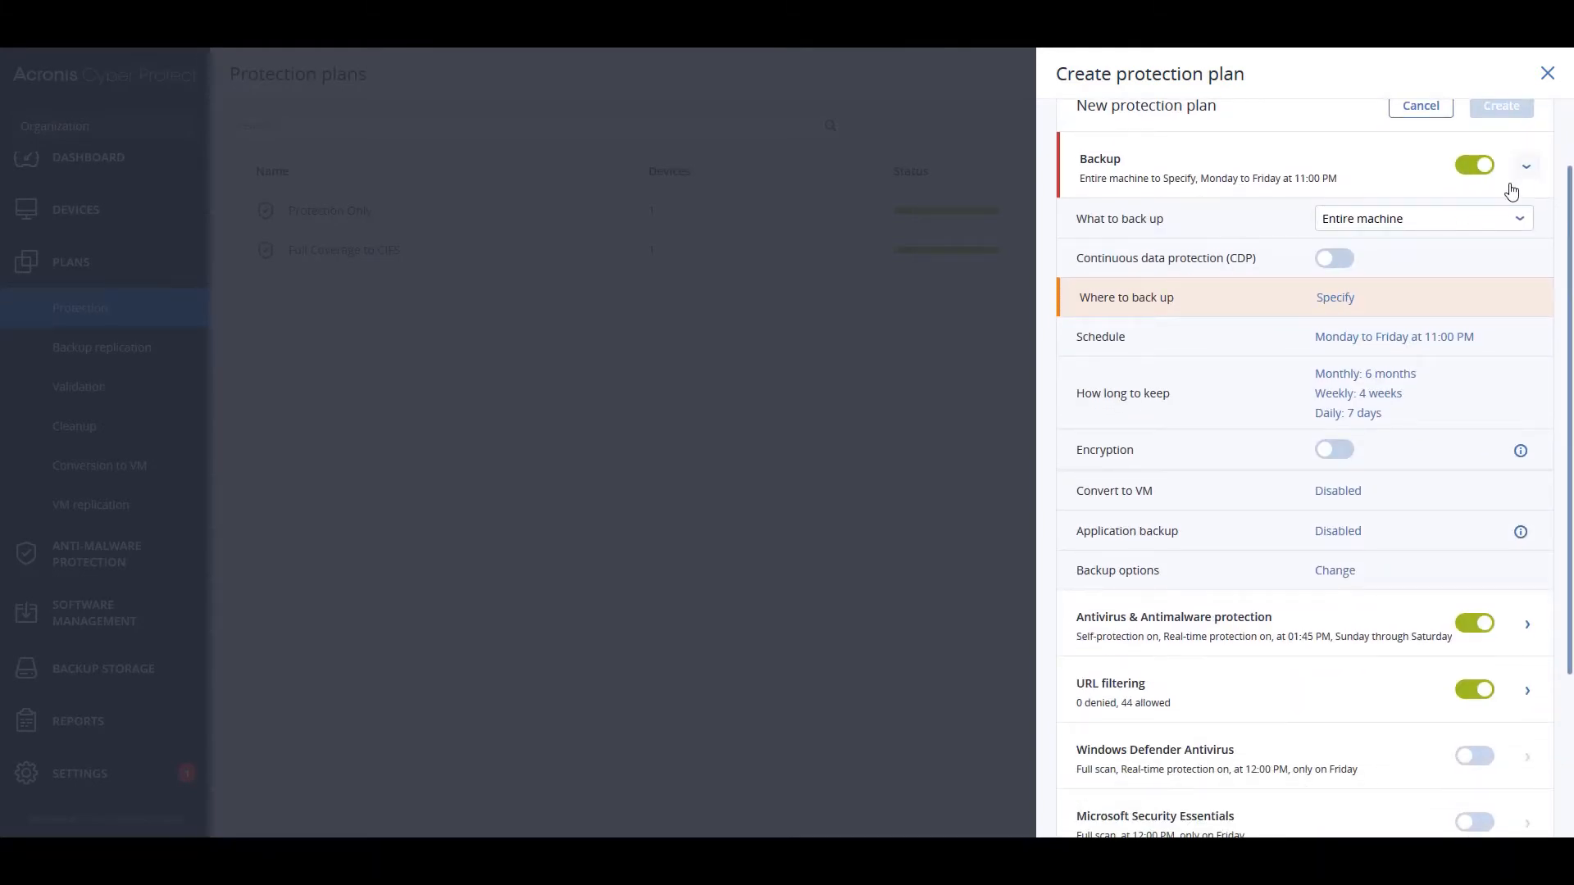
left_click(1521, 221)
left_click(1521, 222)
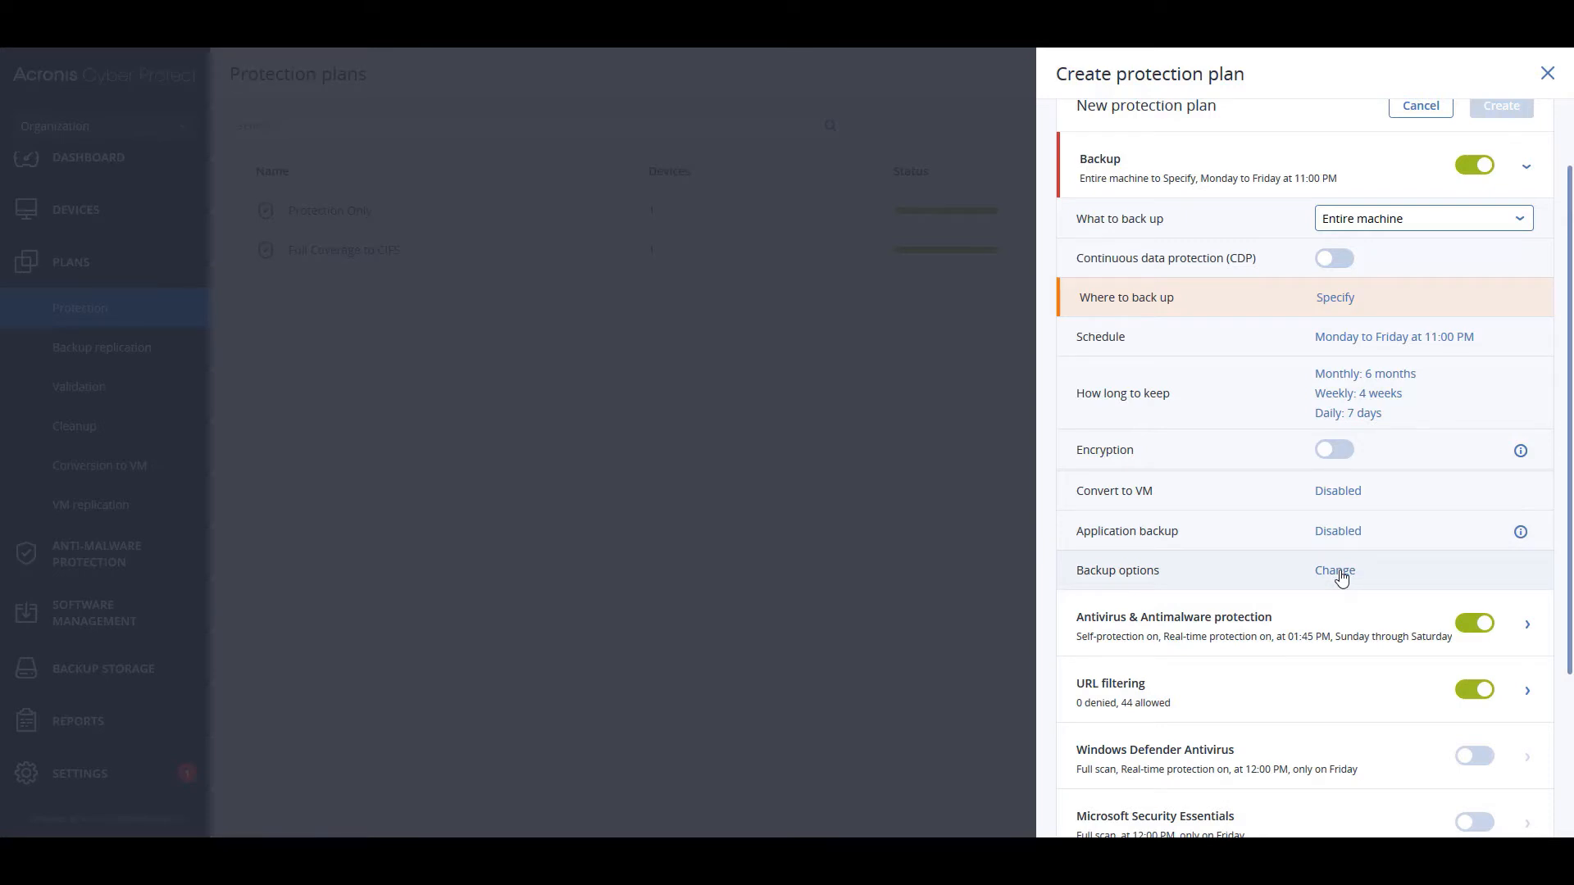
- Expand the Antivirus & Antimalware protection module and review the Active Protection and Behavior engine options without changing them
left_click(1525, 168)
left_click(1526, 327)
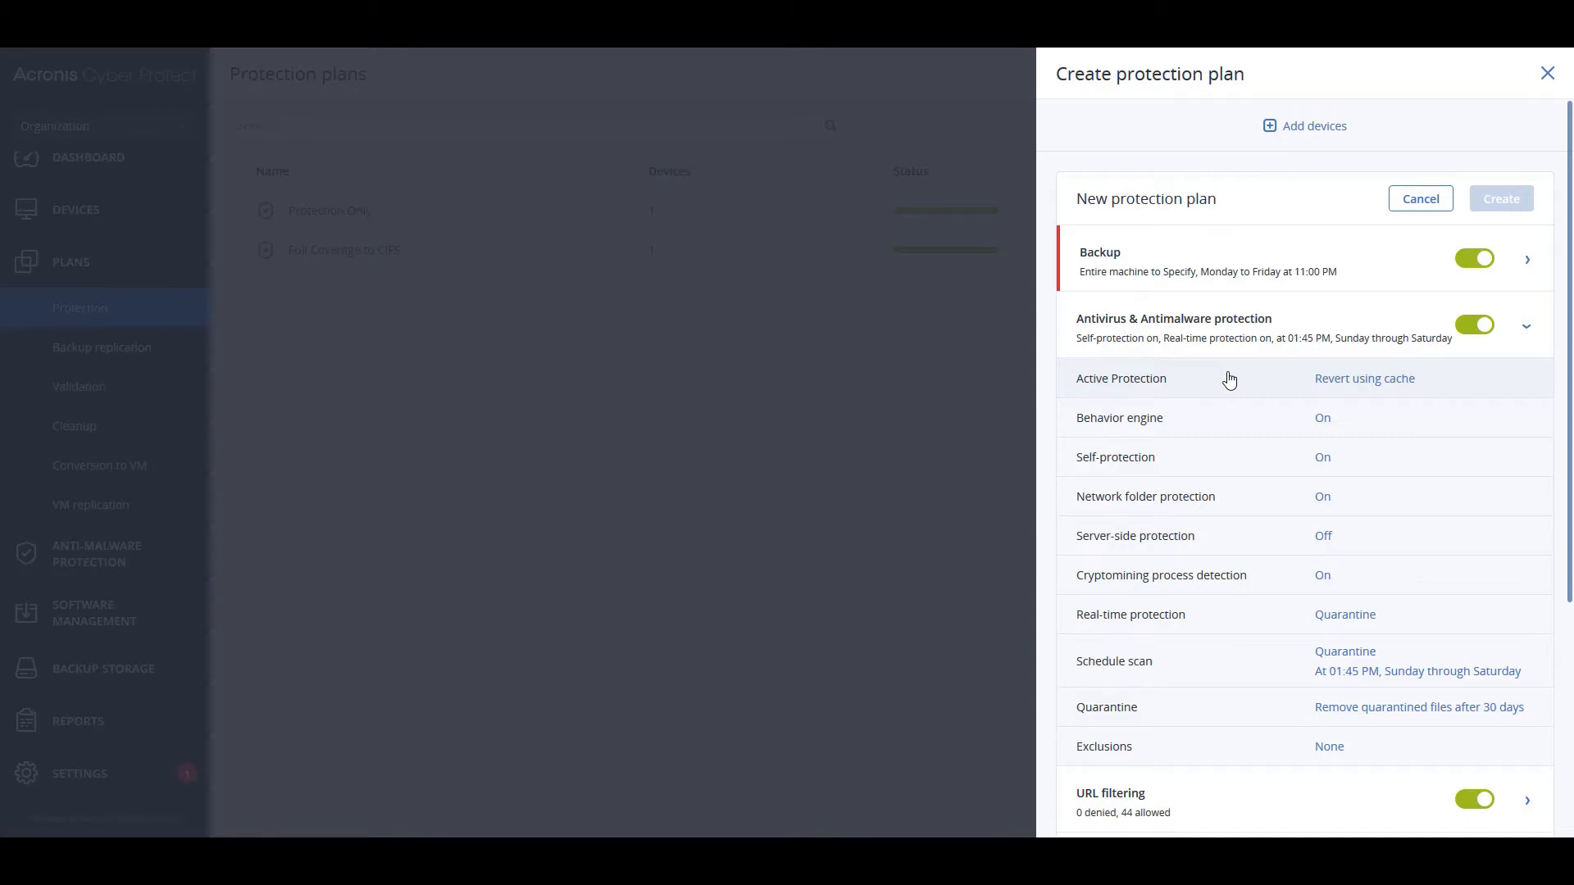
left_click(1345, 381)
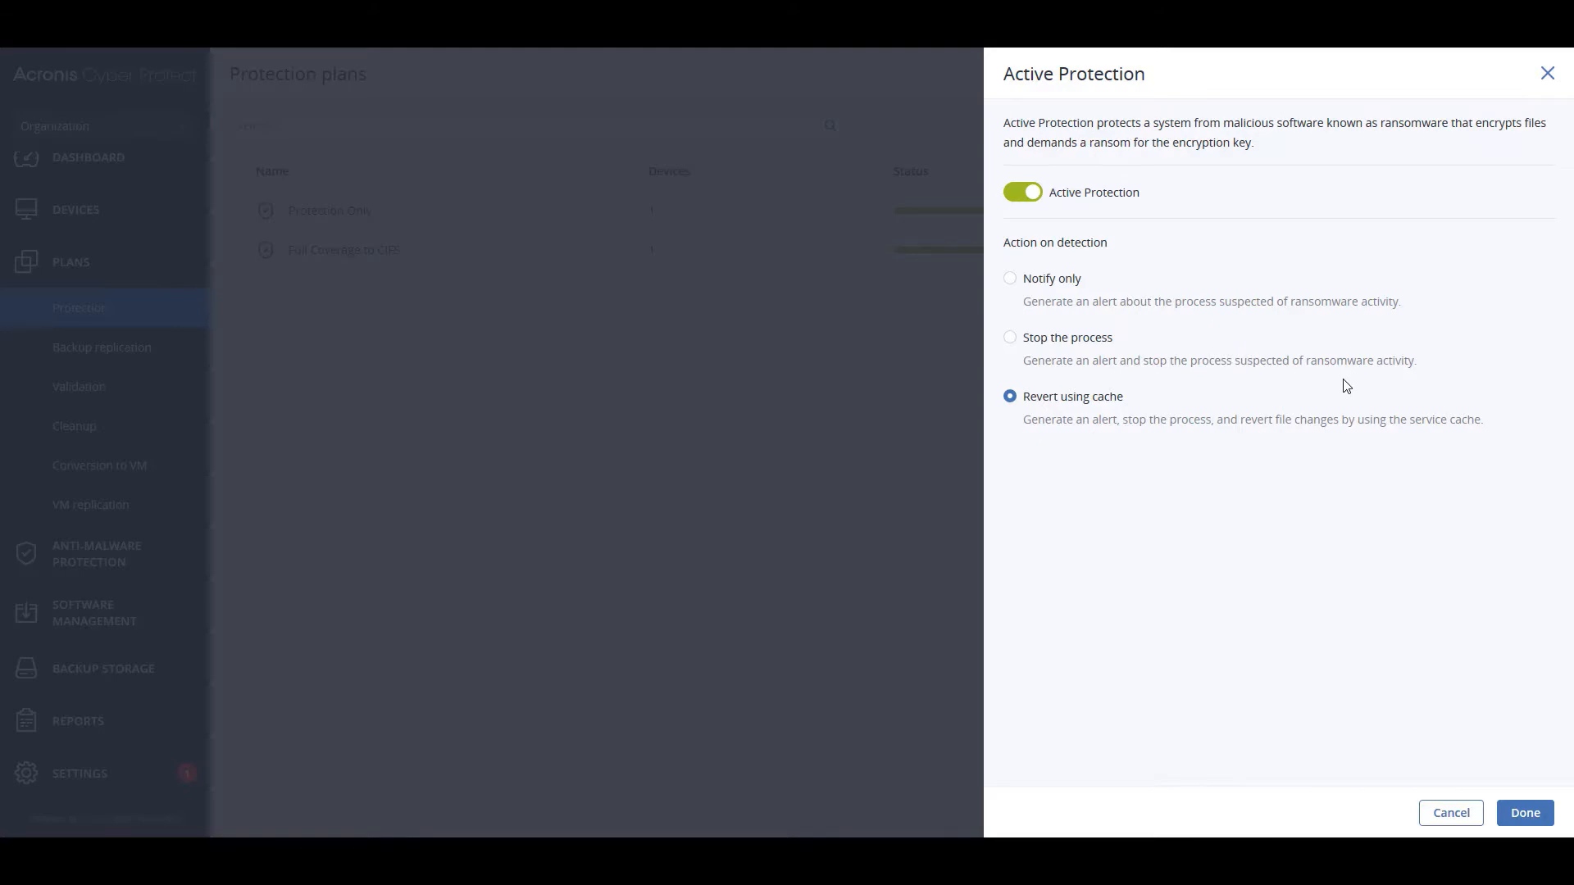
left_click(1431, 822)
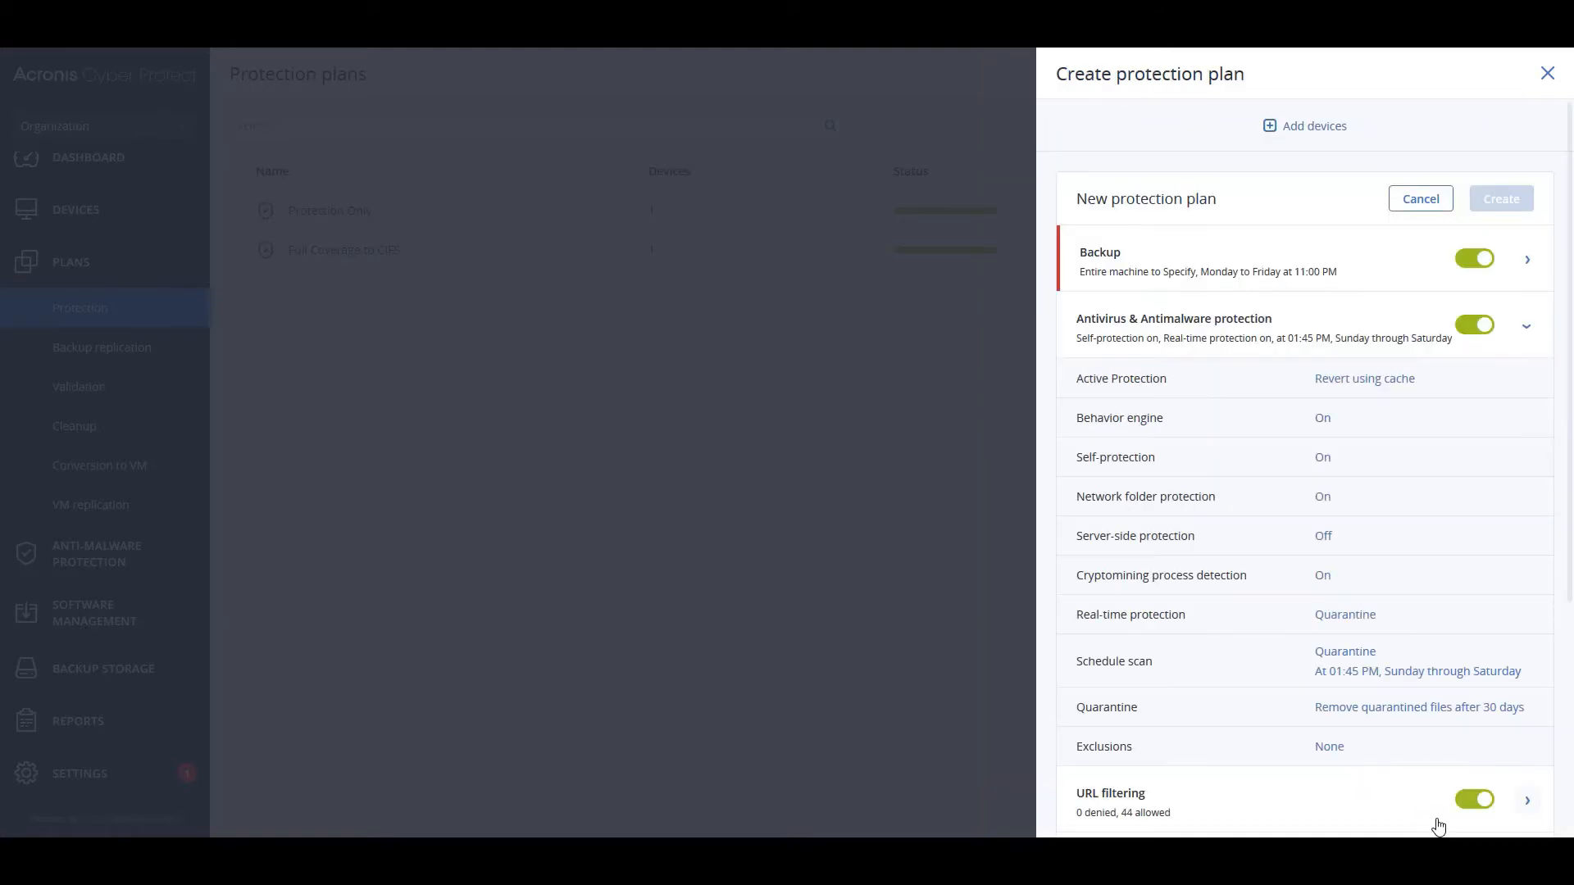
left_click(1322, 423)
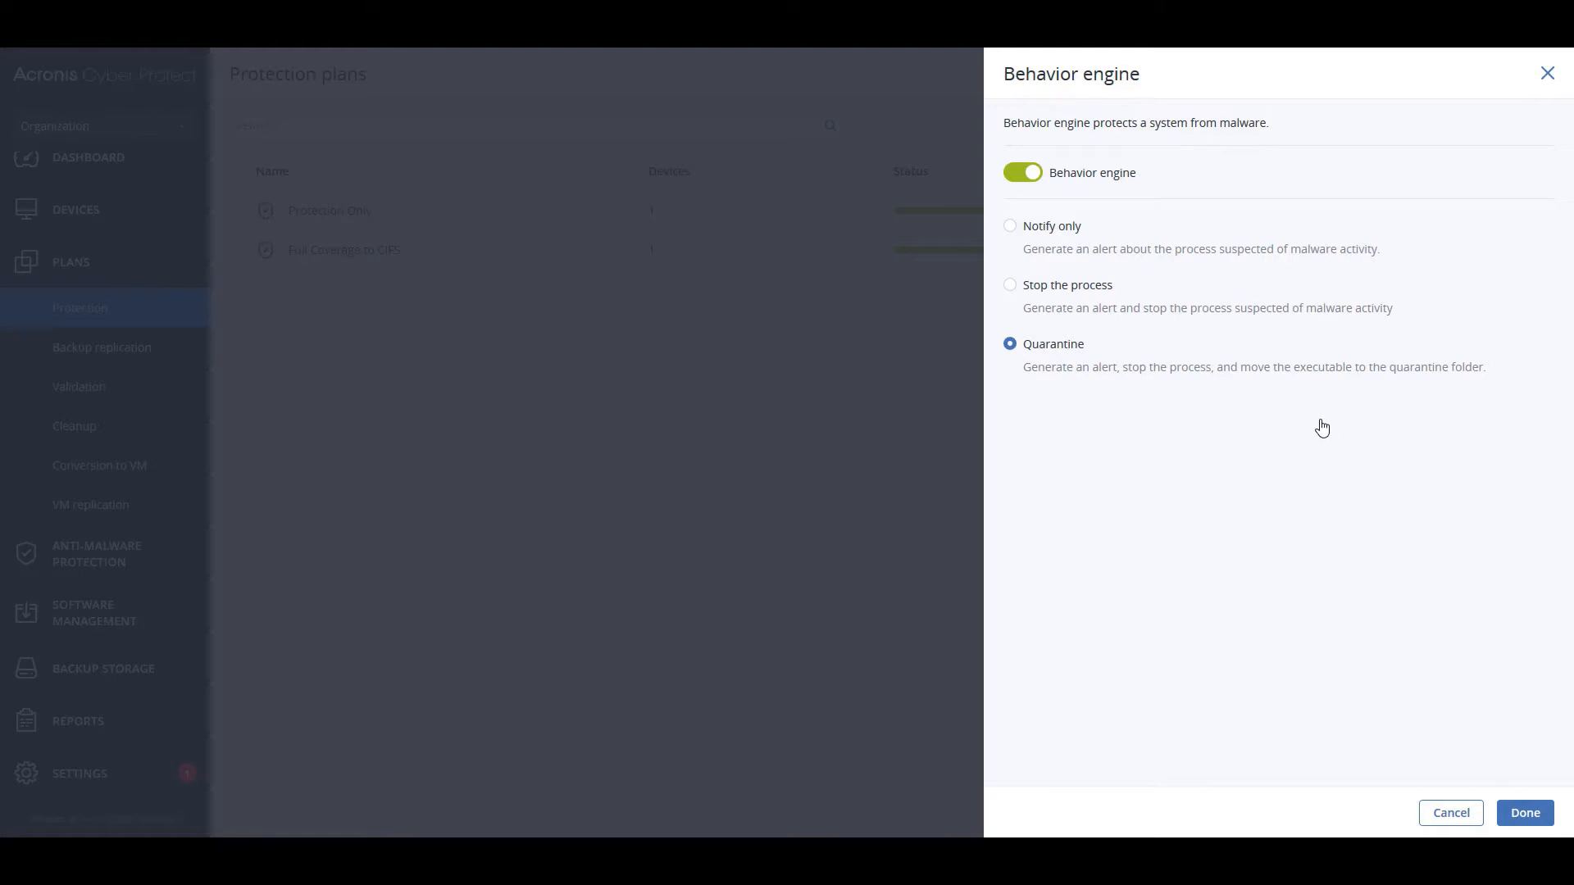
left_click(1438, 814)
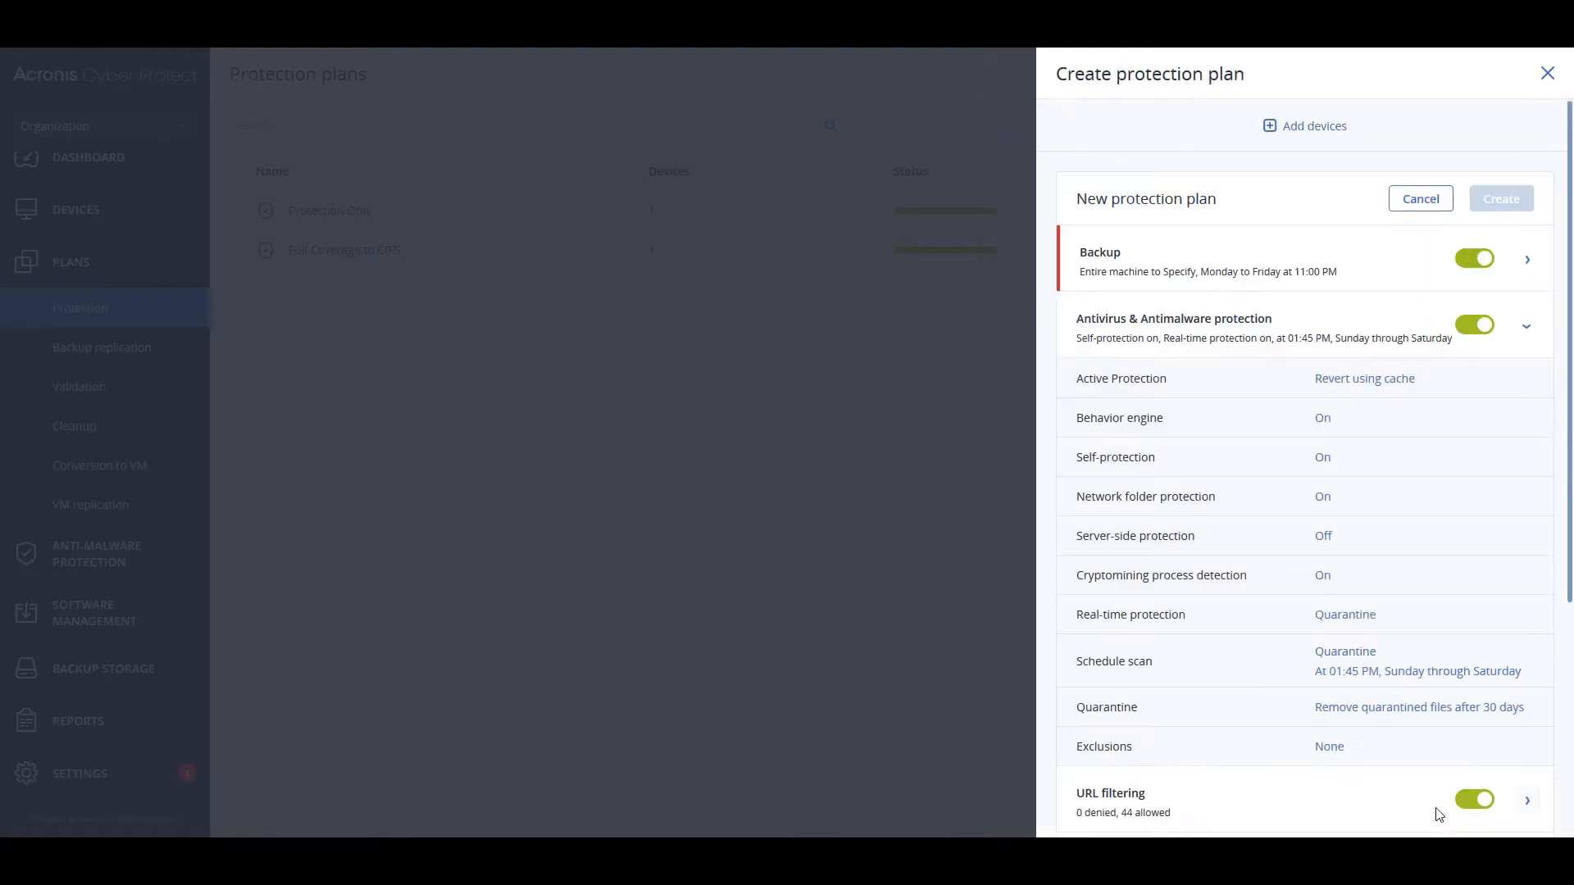
- Review the plan's Self-protection and Network folder protection settings, leaving both without saving changes
left_click(1323, 463)
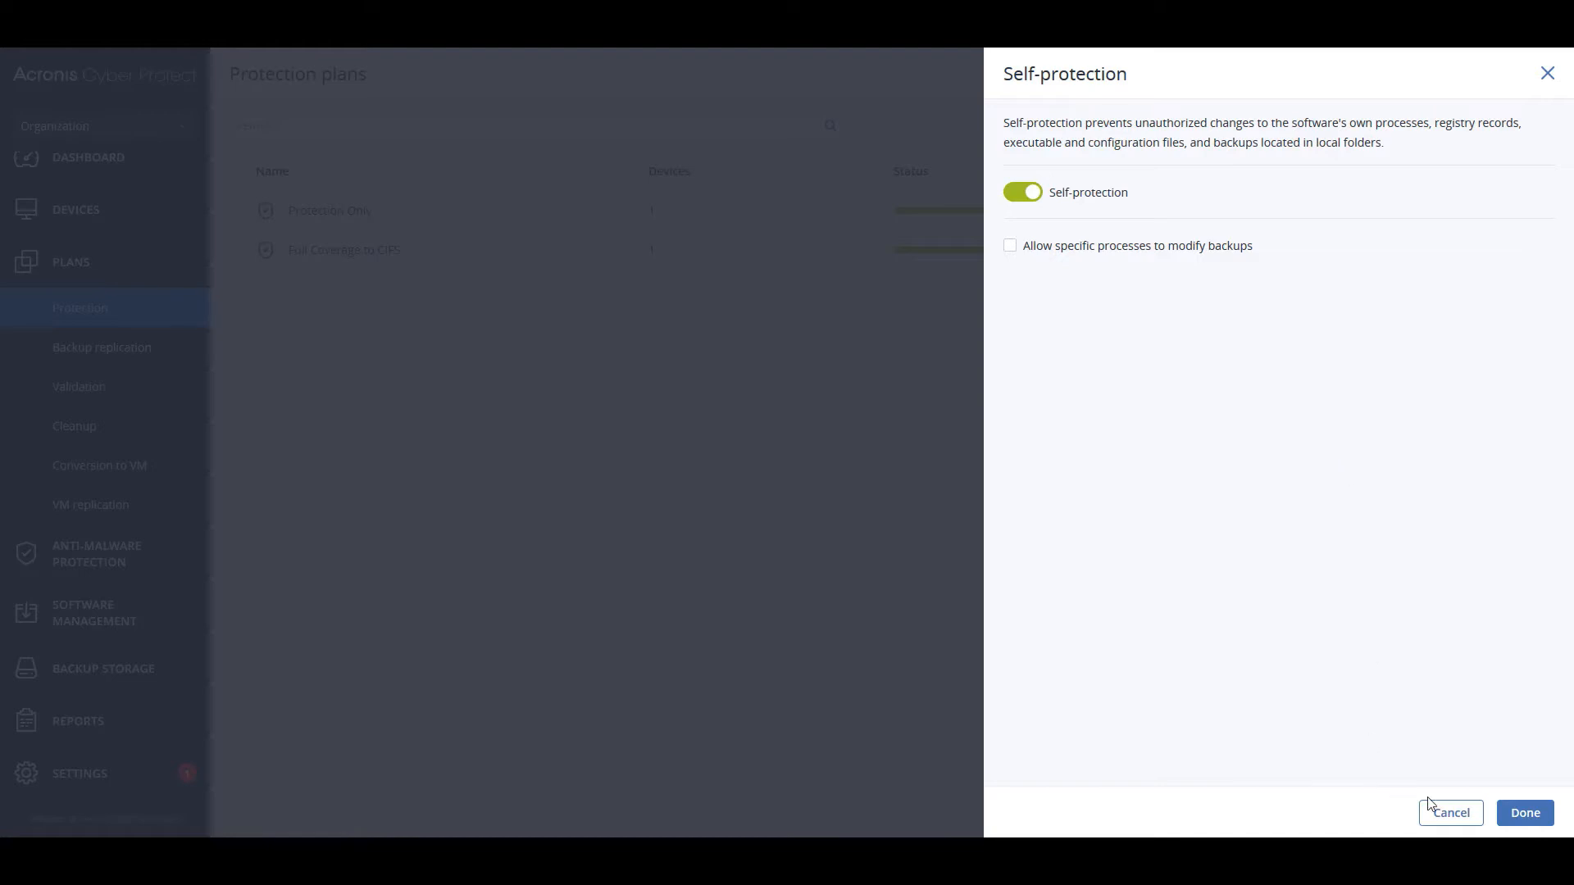
left_click(1444, 816)
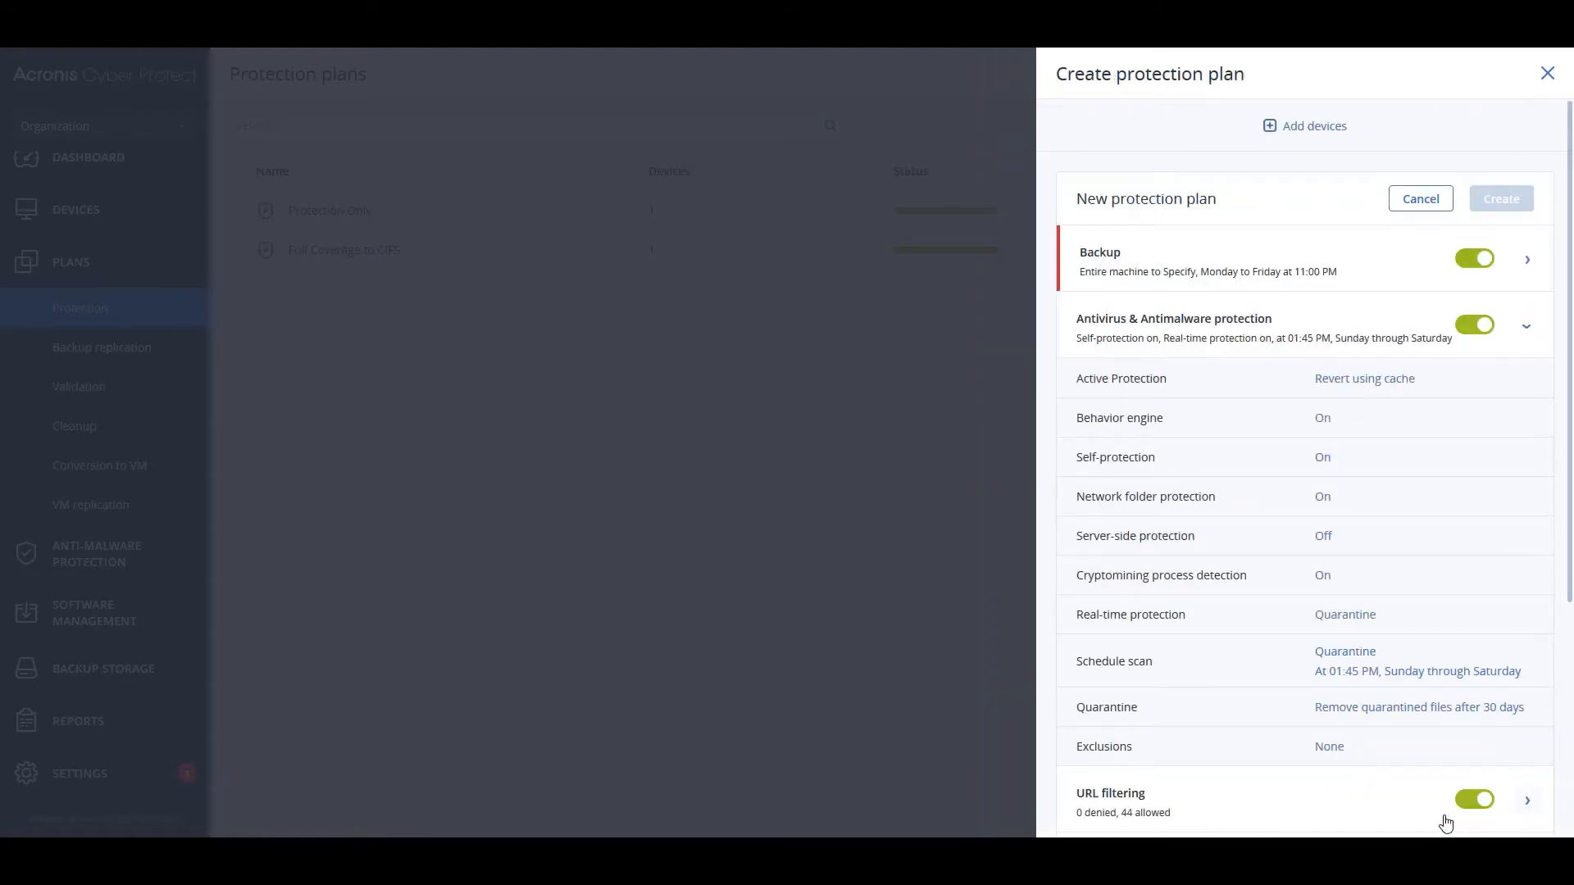
left_click(1323, 499)
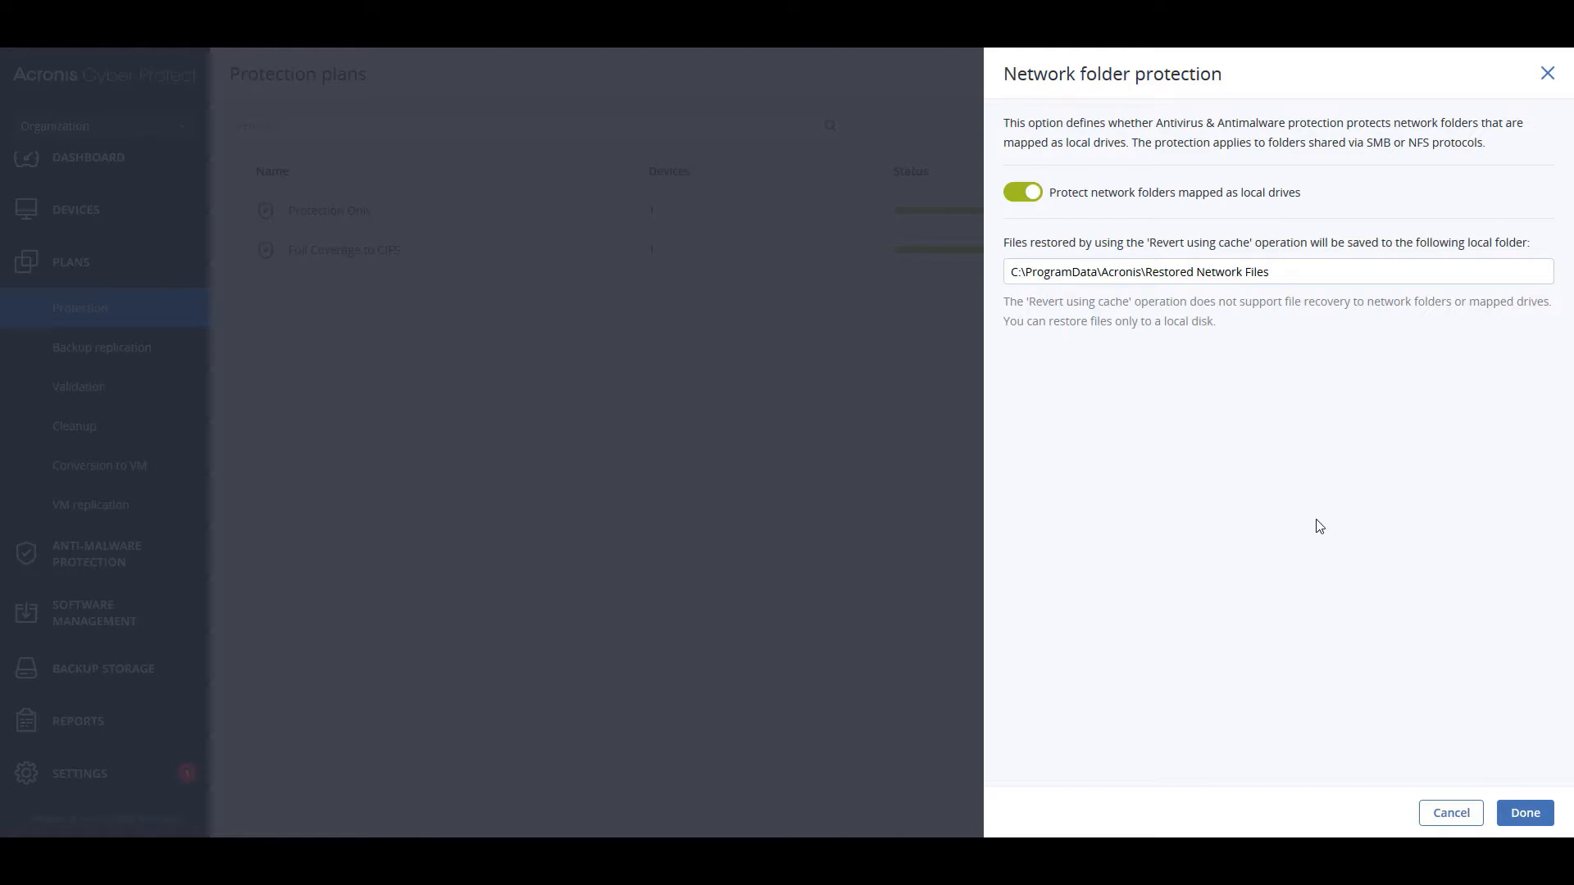
left_click(1443, 816)
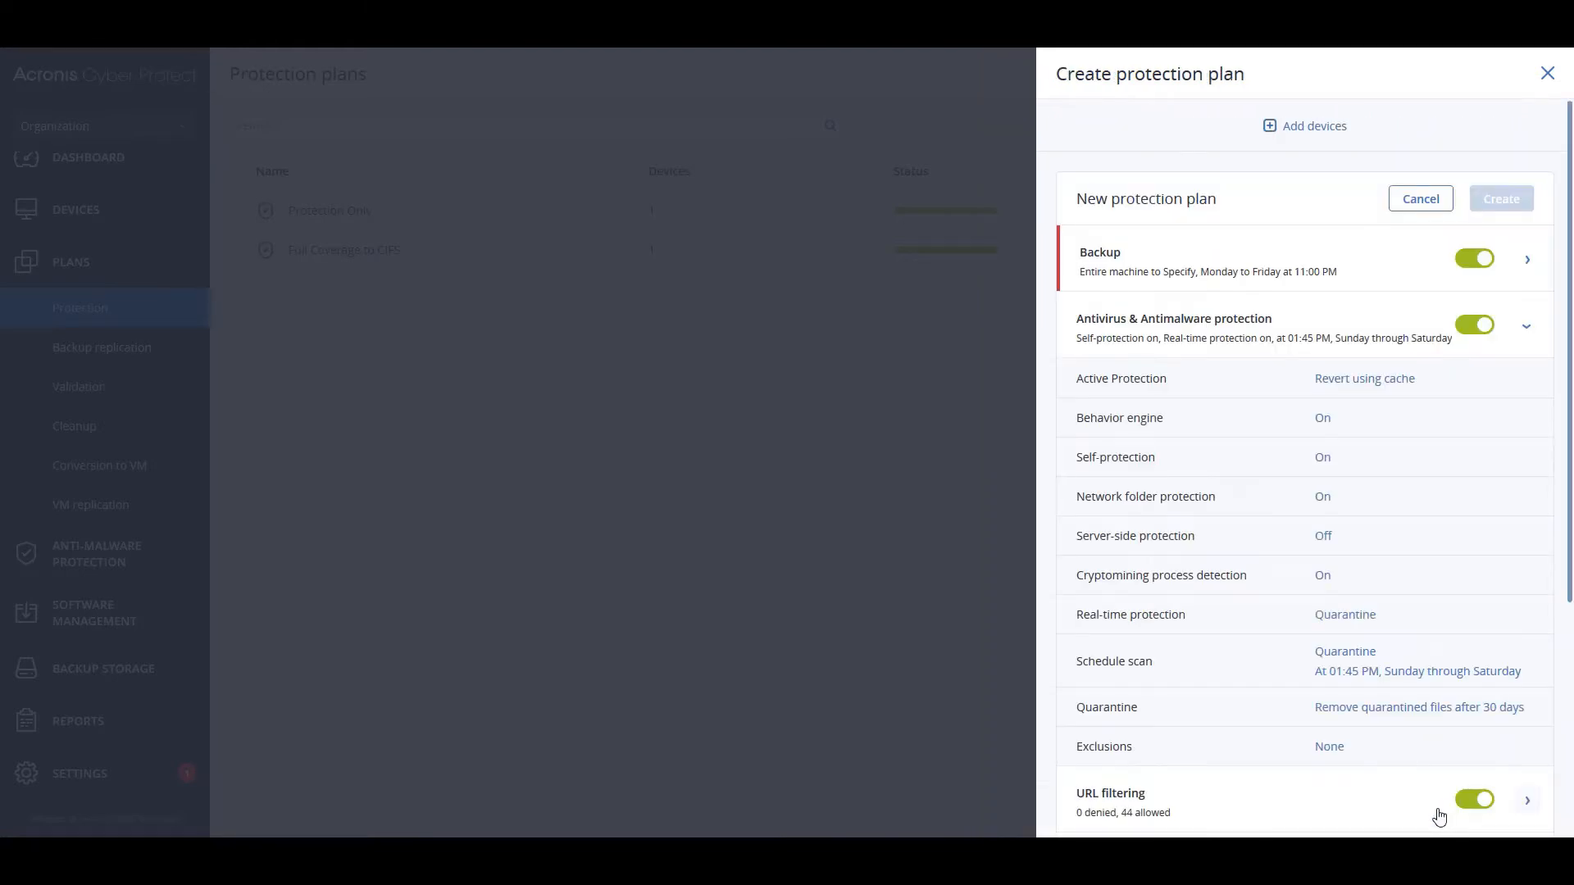
- Review the plan's Server-side protection and Cryptomining process detection settings, leaving both without saving changes
left_click(1330, 542)
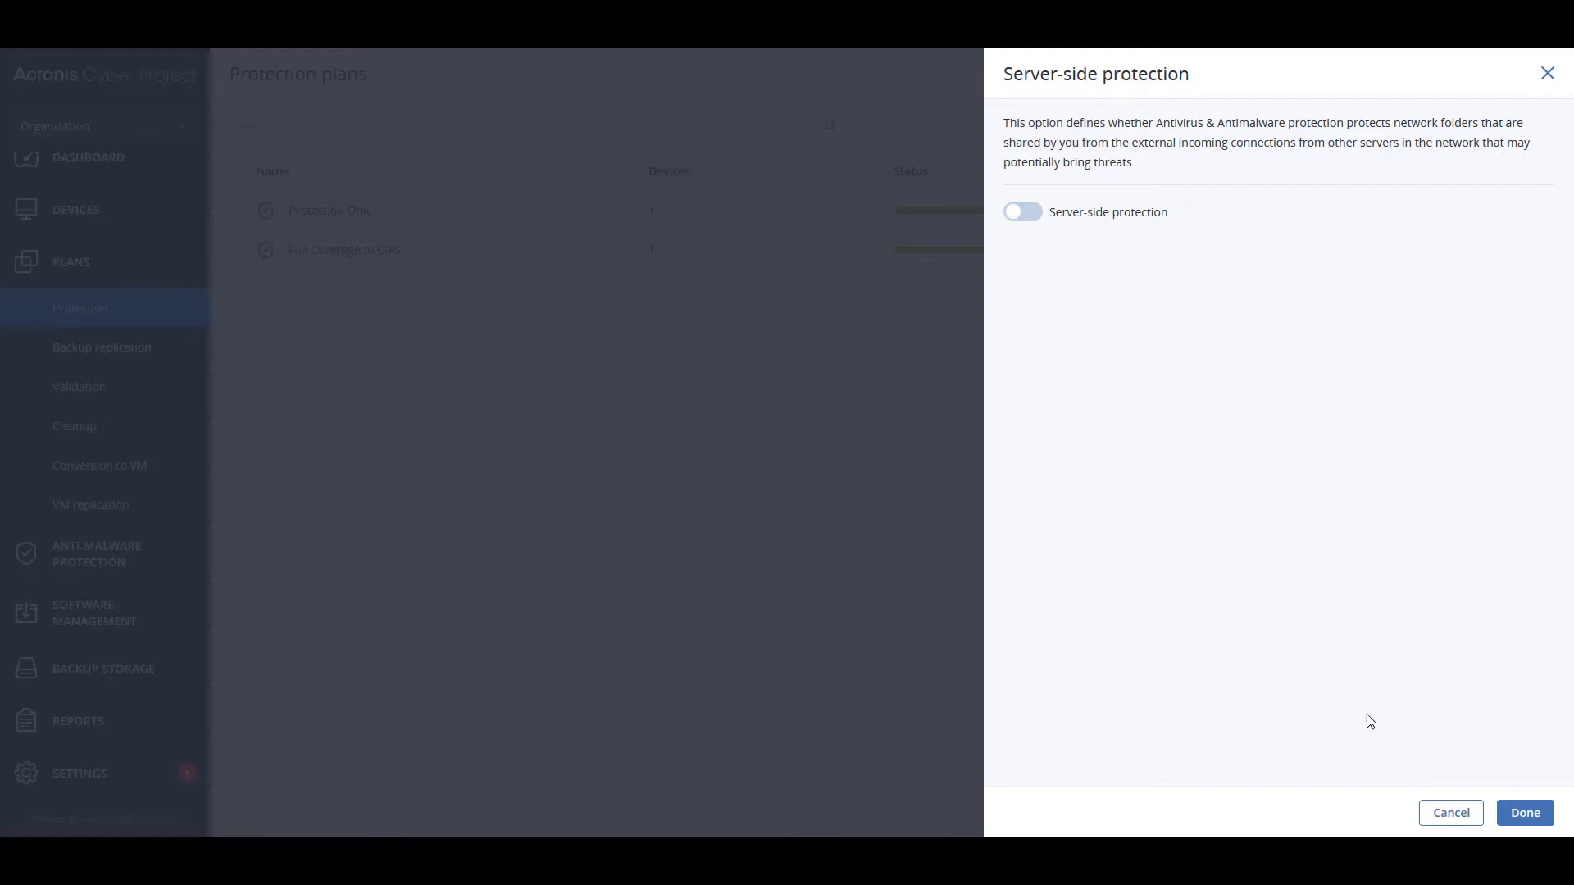
left_click(1447, 816)
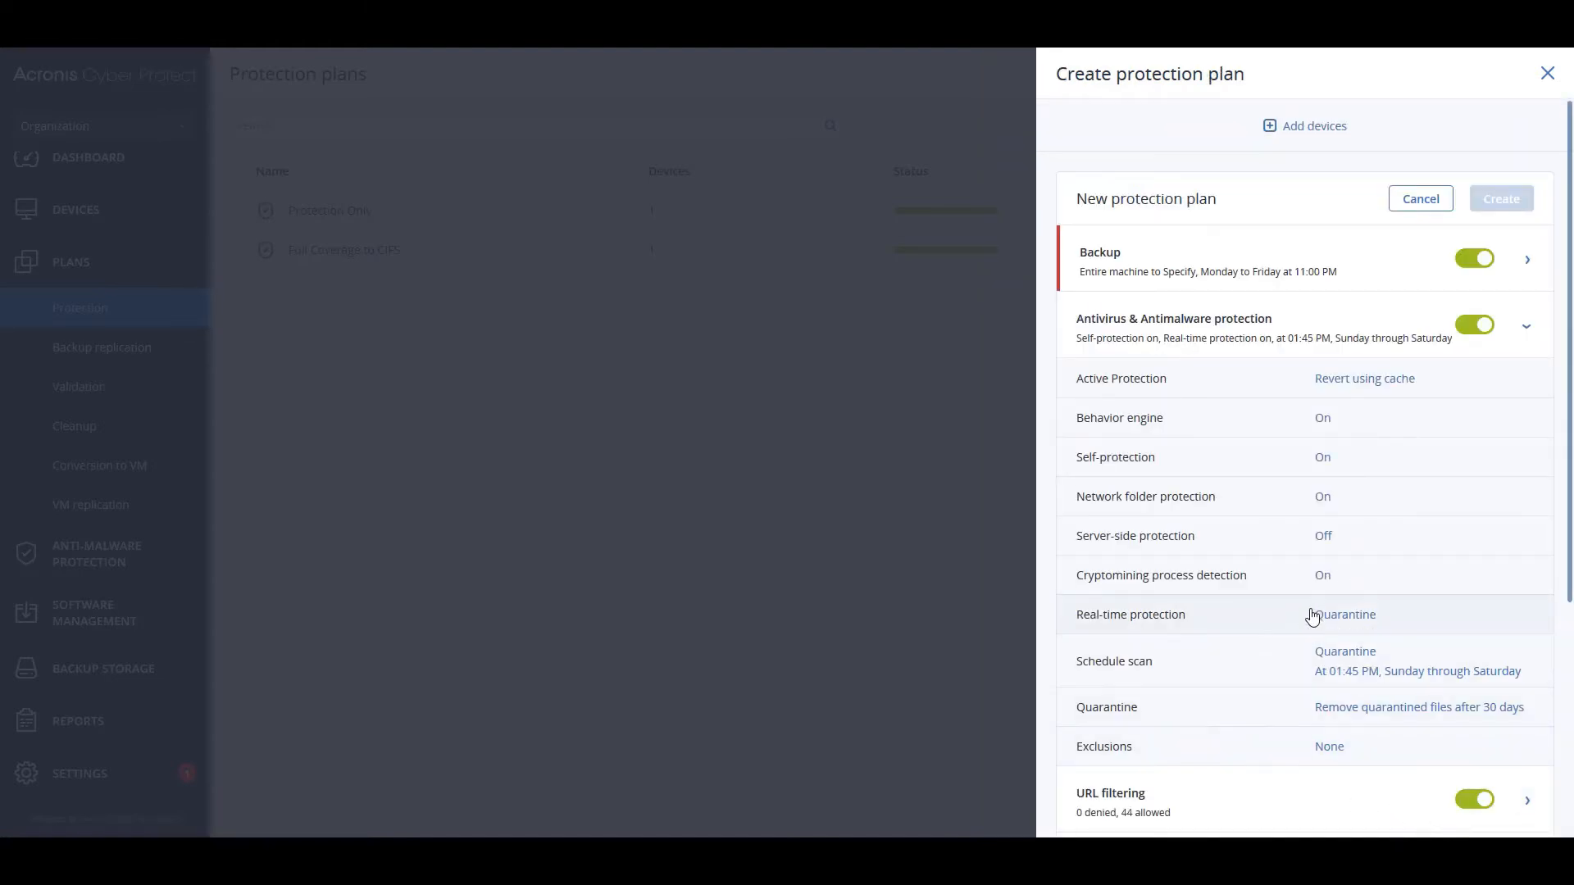
left_click(1324, 578)
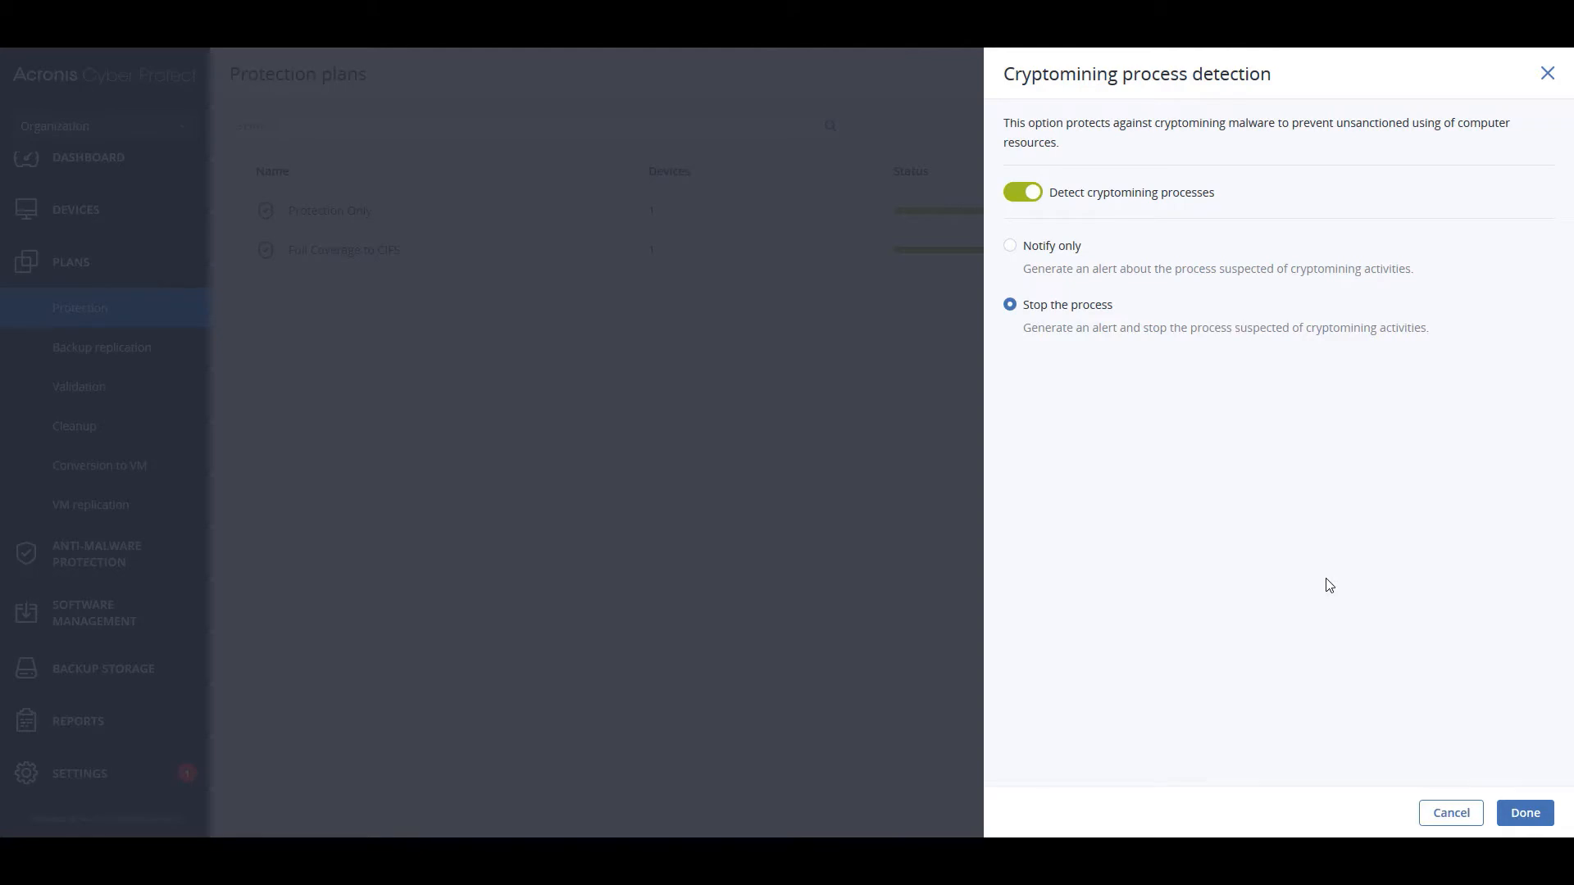
left_click(1445, 824)
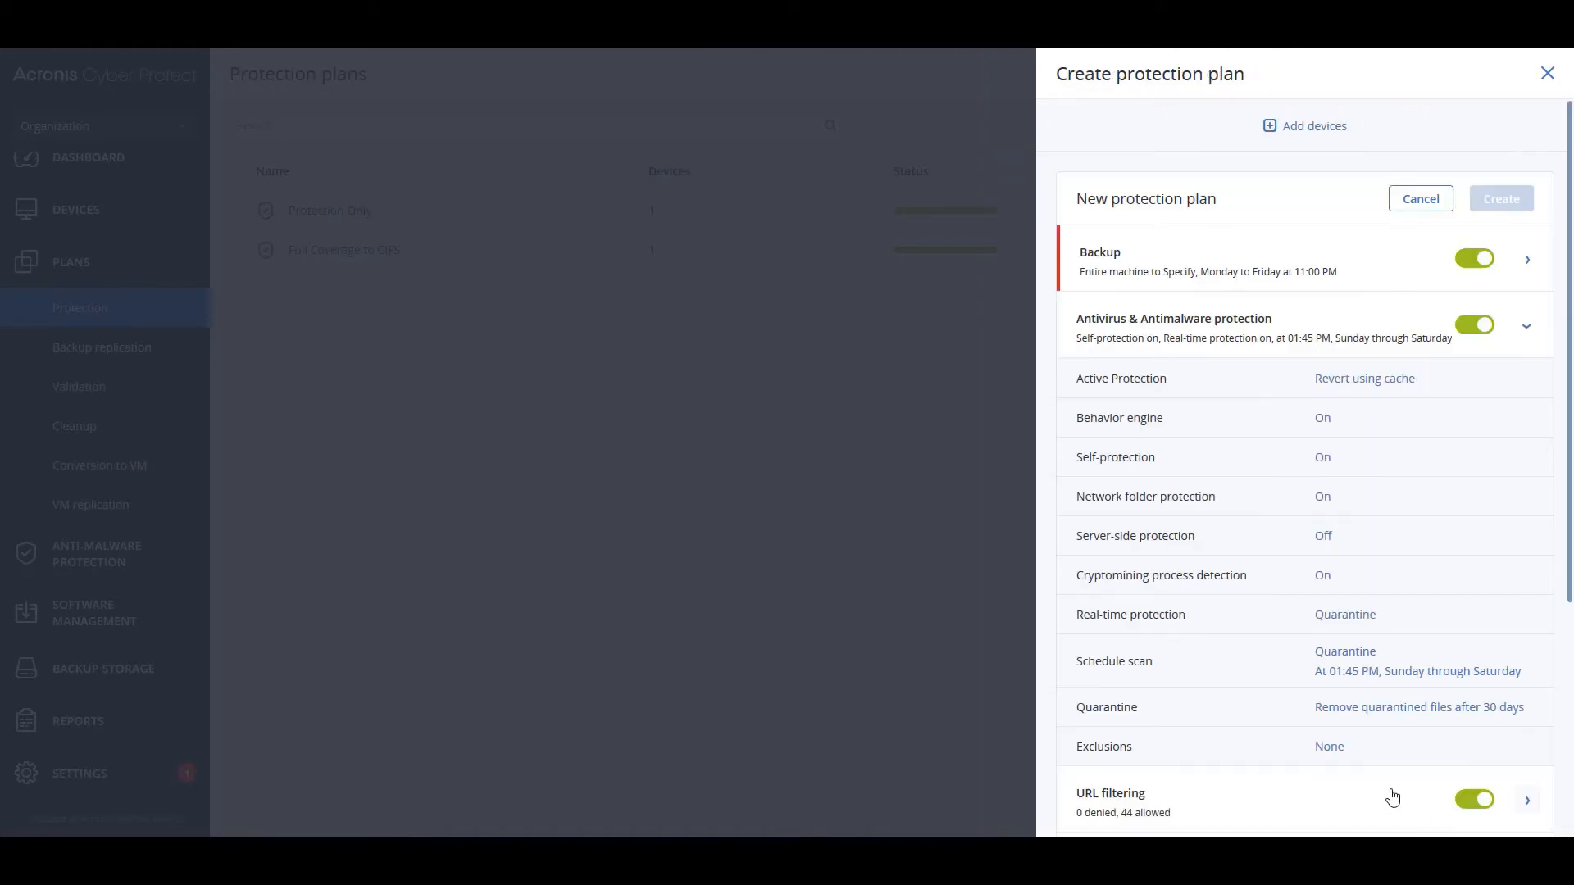
- Examine the Real-time protection scan modes and available actions on detection, leaving the settings without saving changes
left_click(1342, 620)
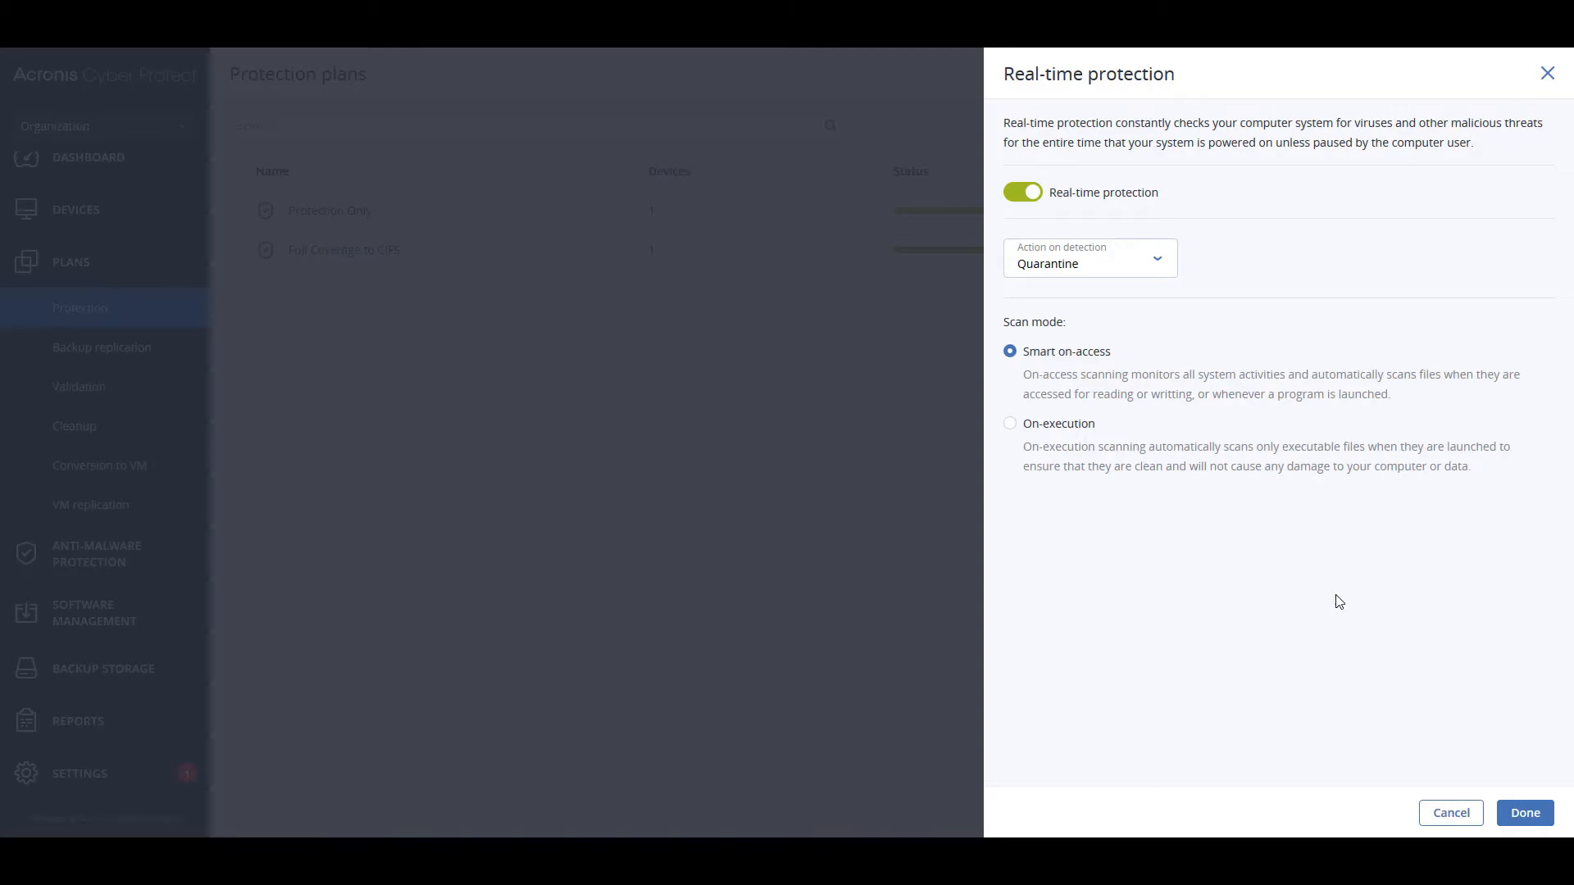
left_click(1160, 265)
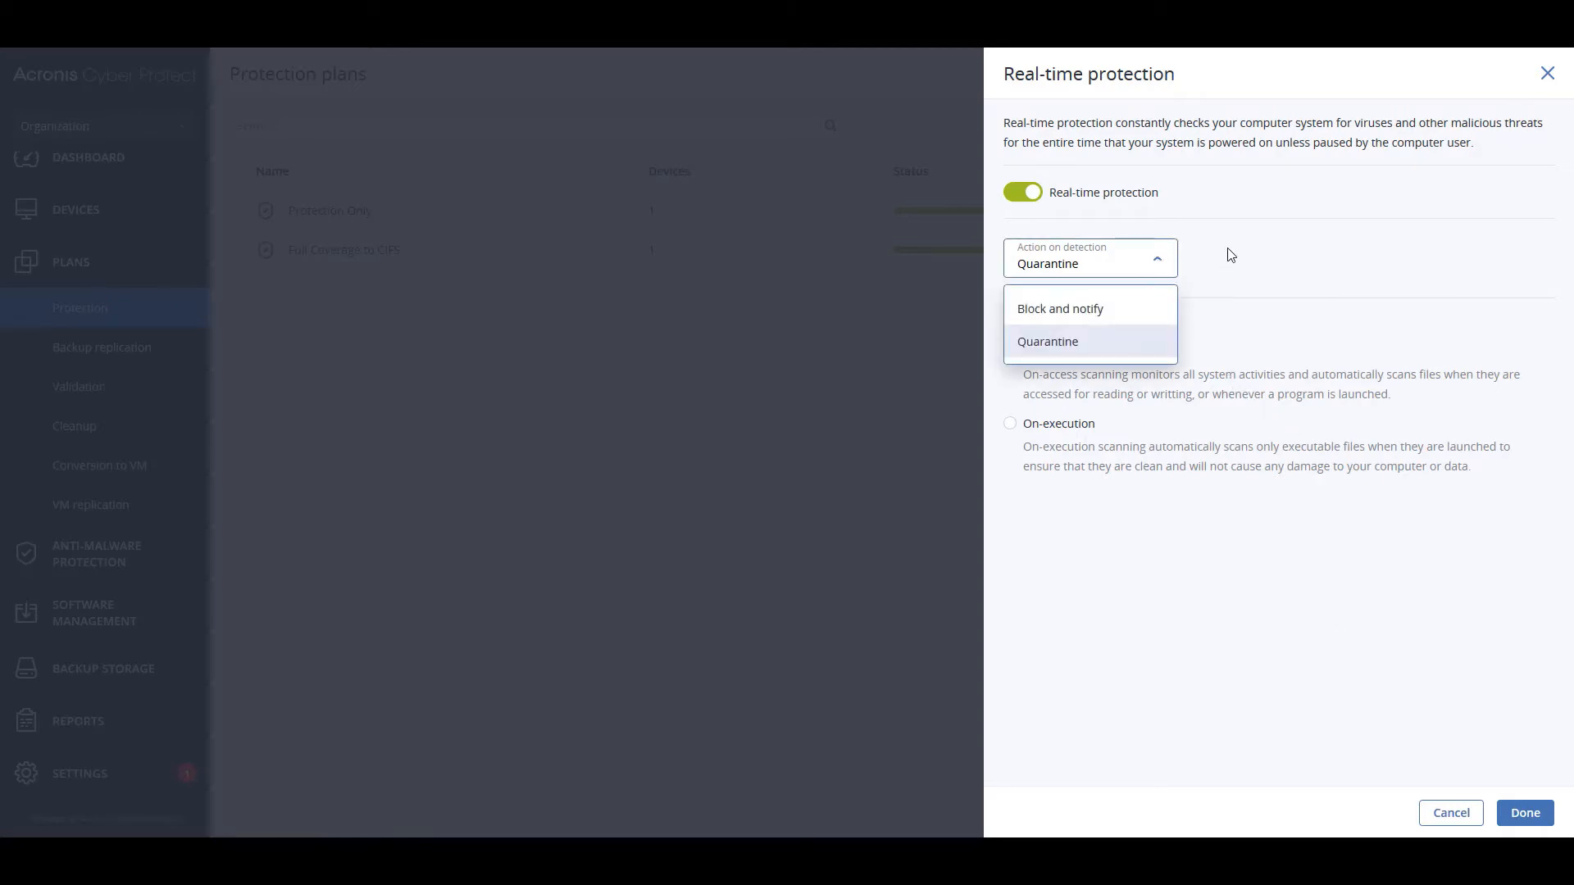
left_click(1226, 520)
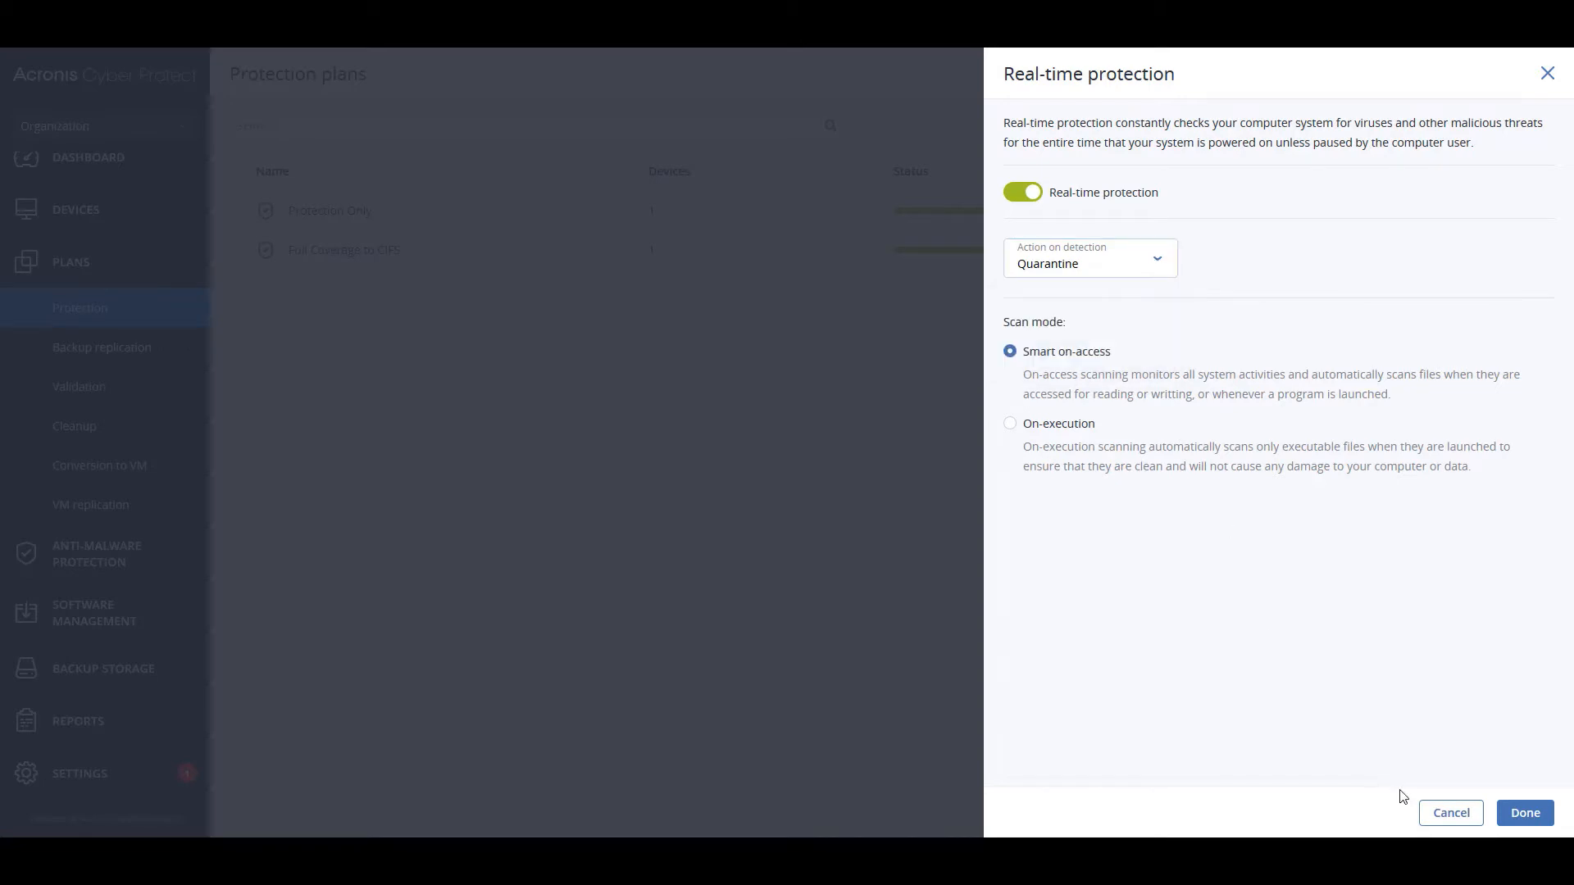
left_click(1448, 814)
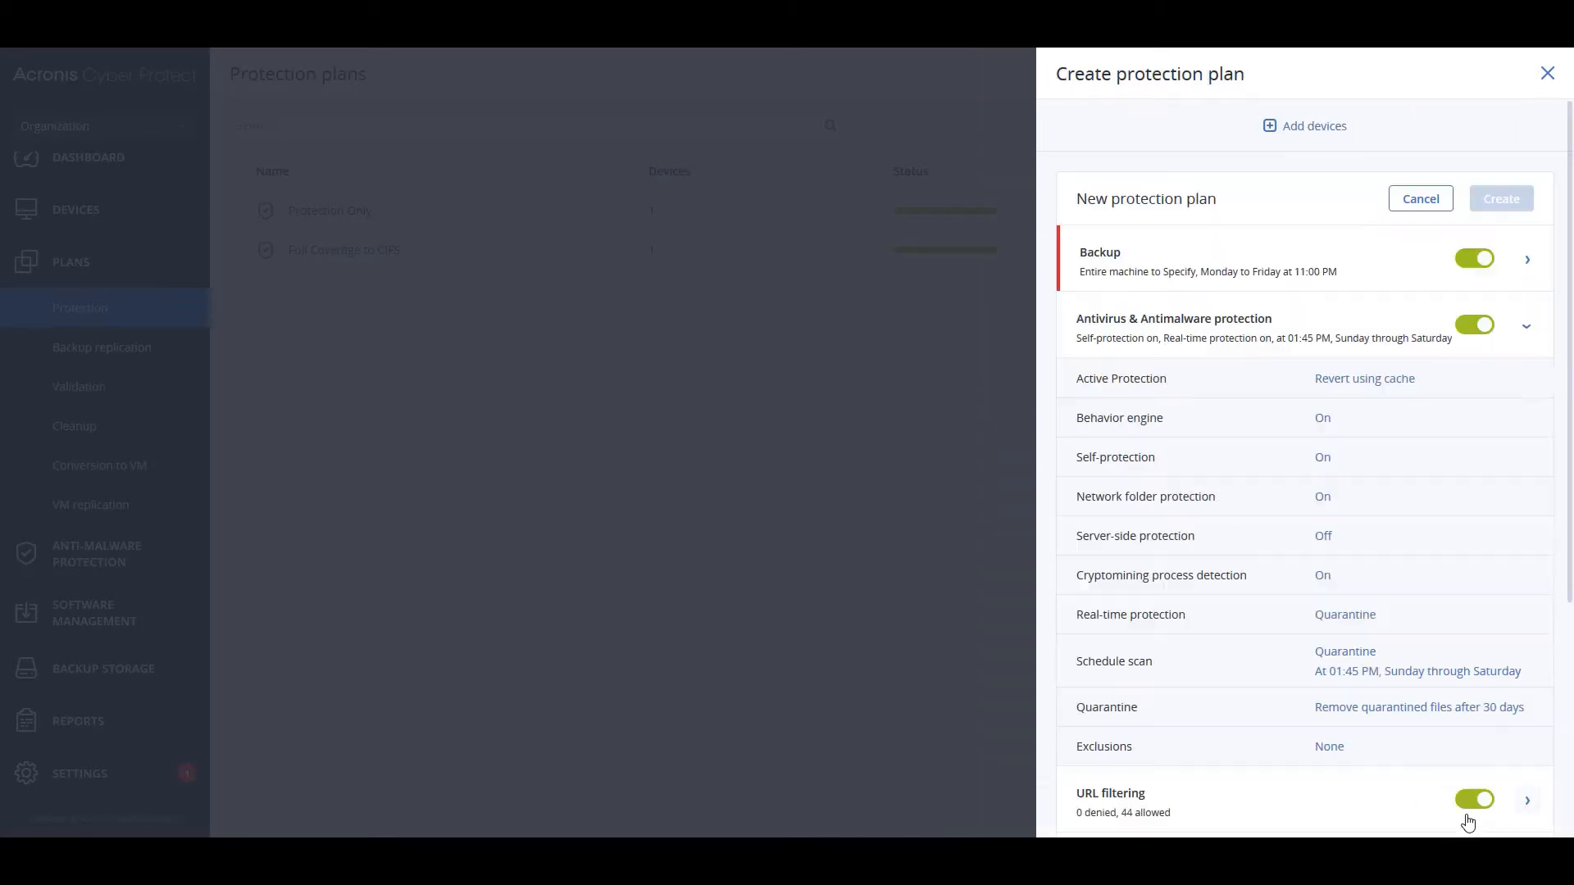
- Review the plan's Schedule scan options and the Quarantine retention setting, leaving both without saving changes
left_click(1364, 673)
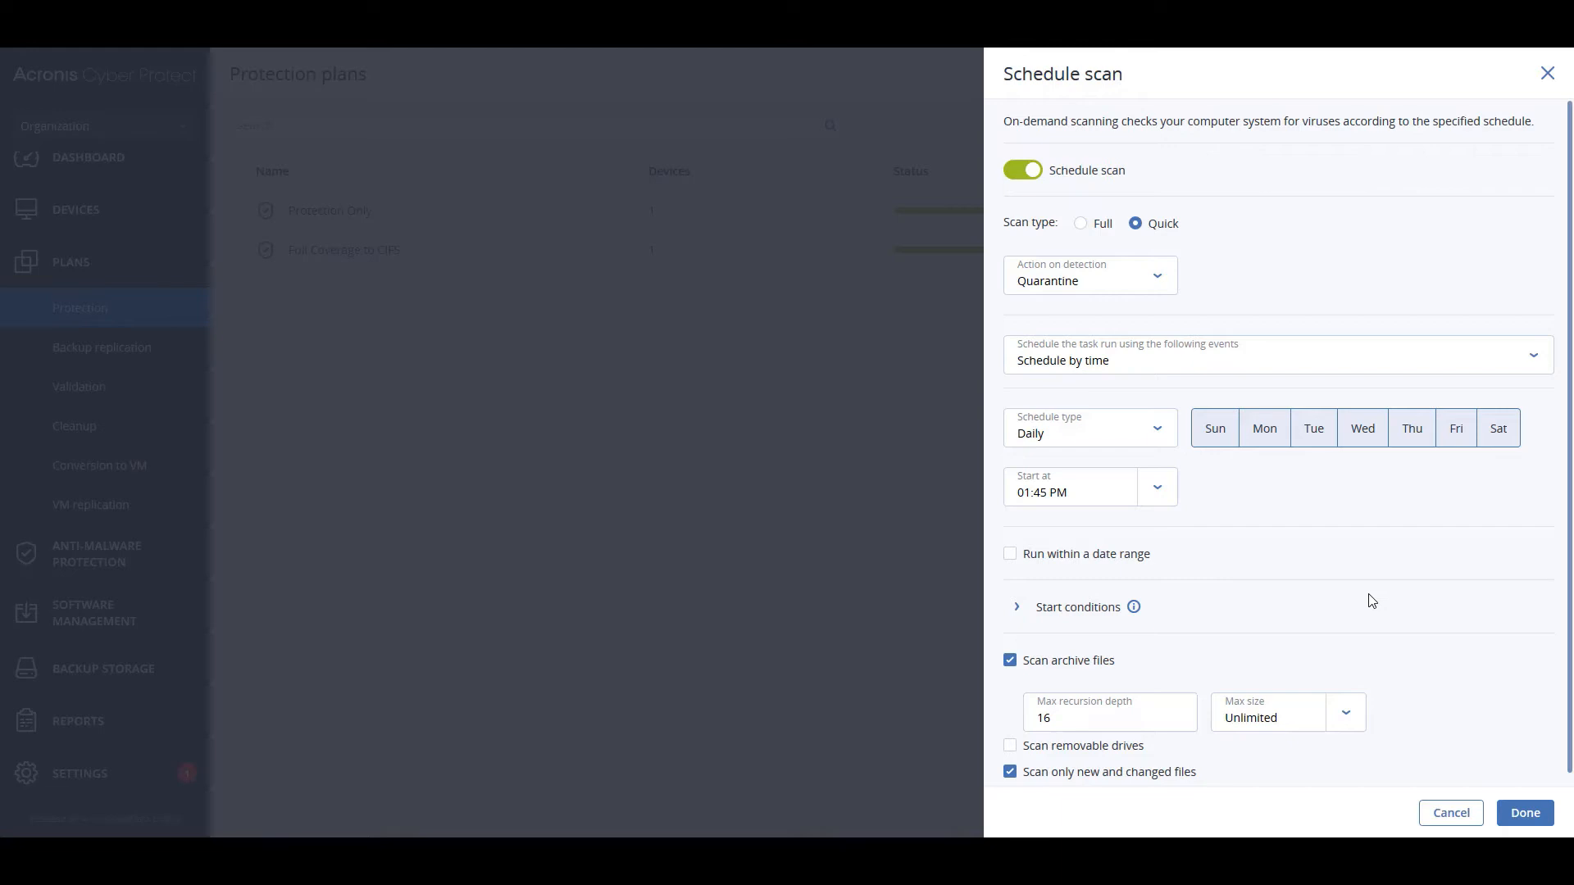
scroll(1367, 613, "down", 1)
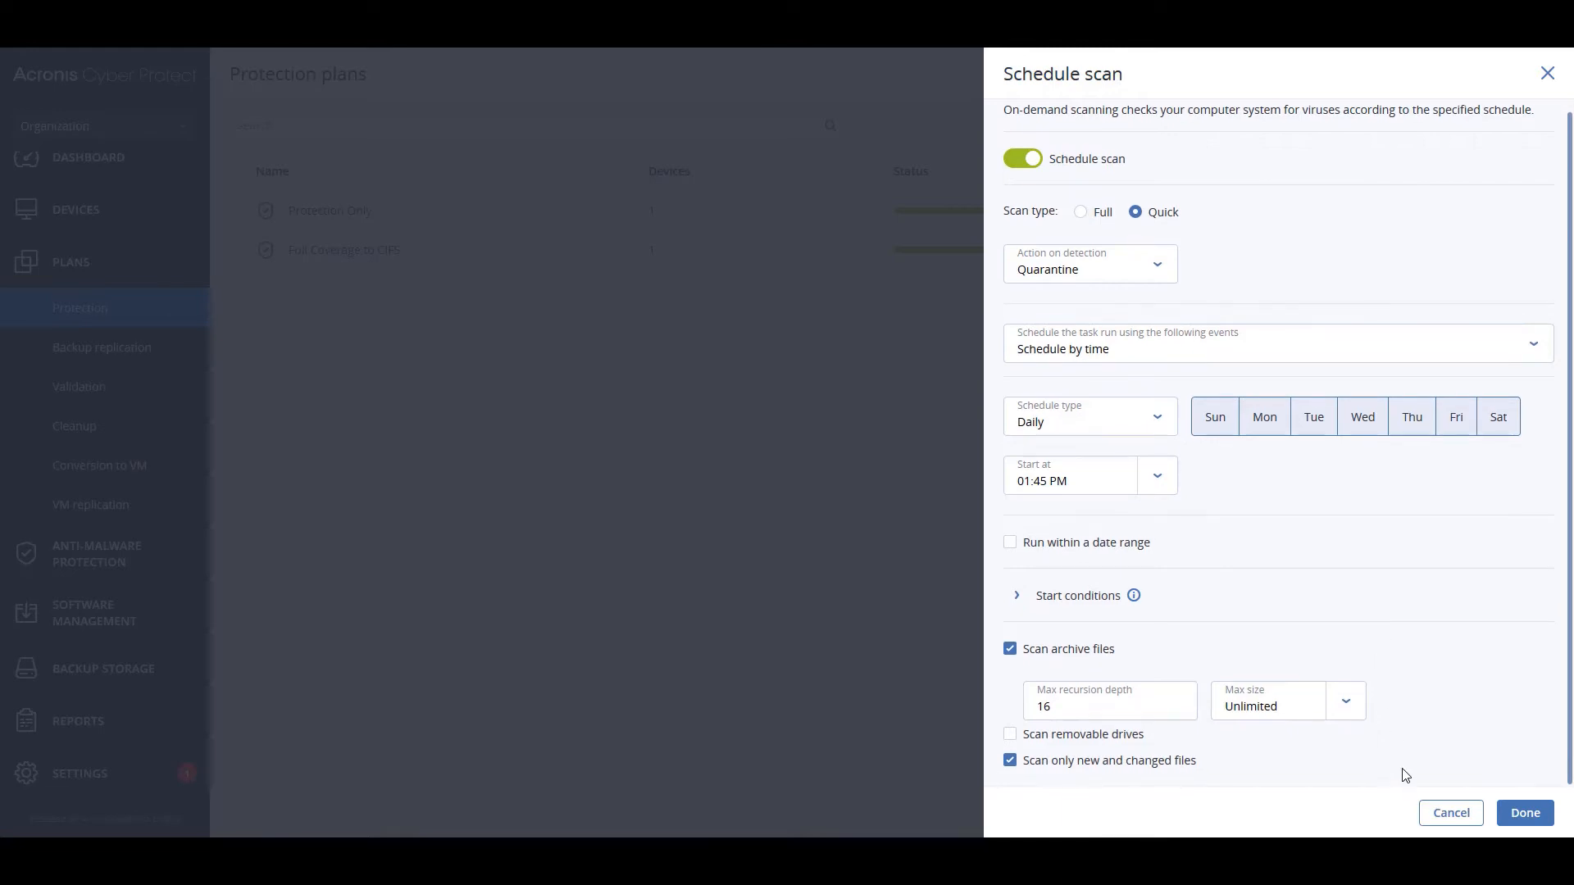
left_click(1447, 813)
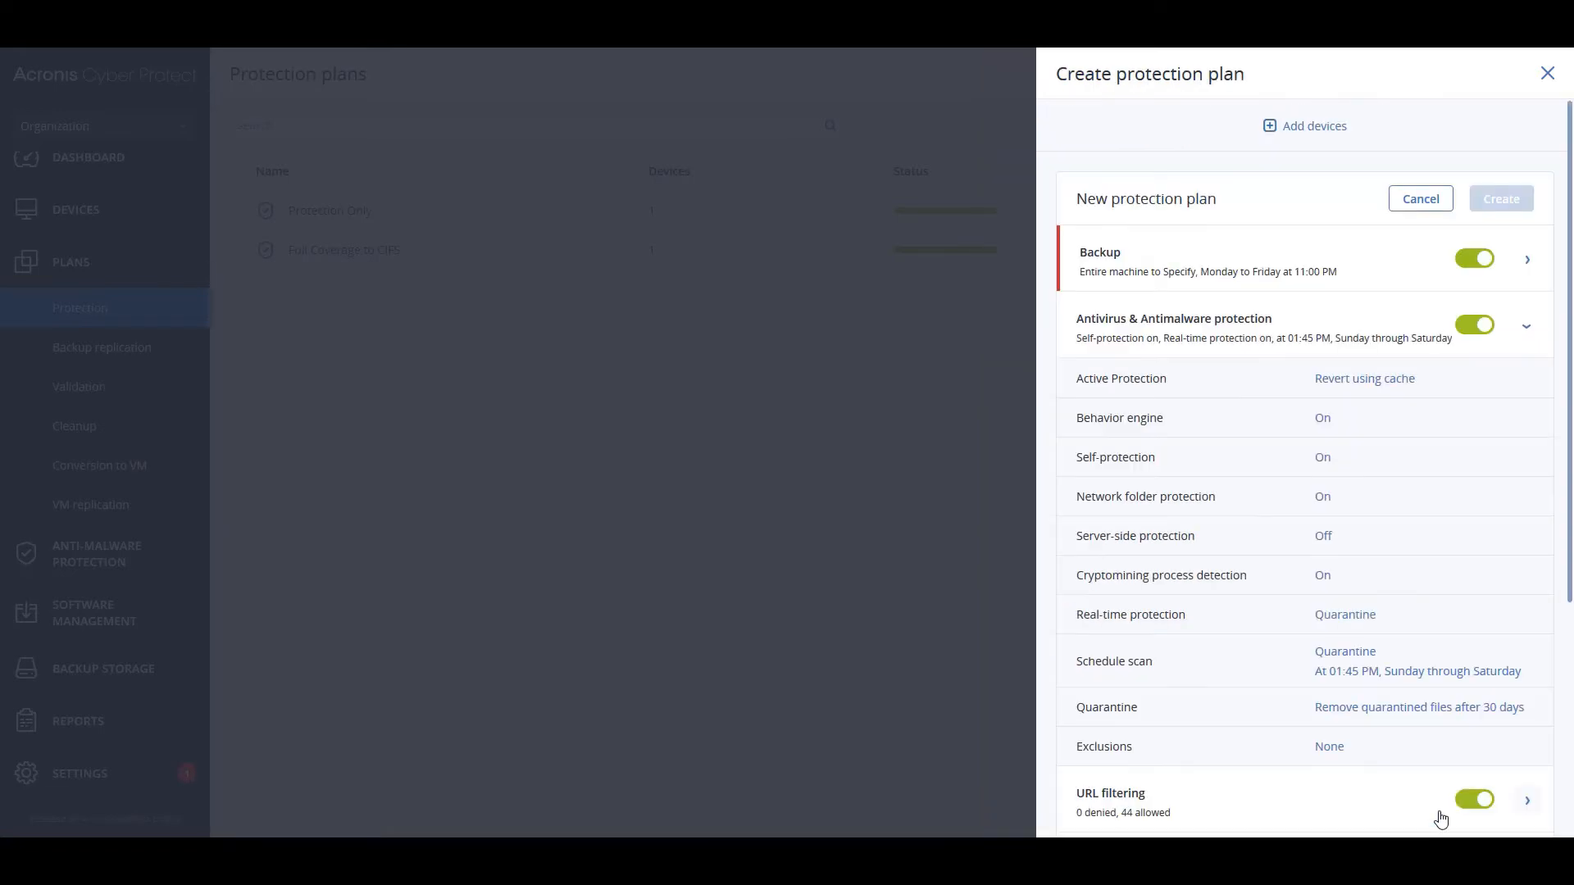
left_click(1357, 710)
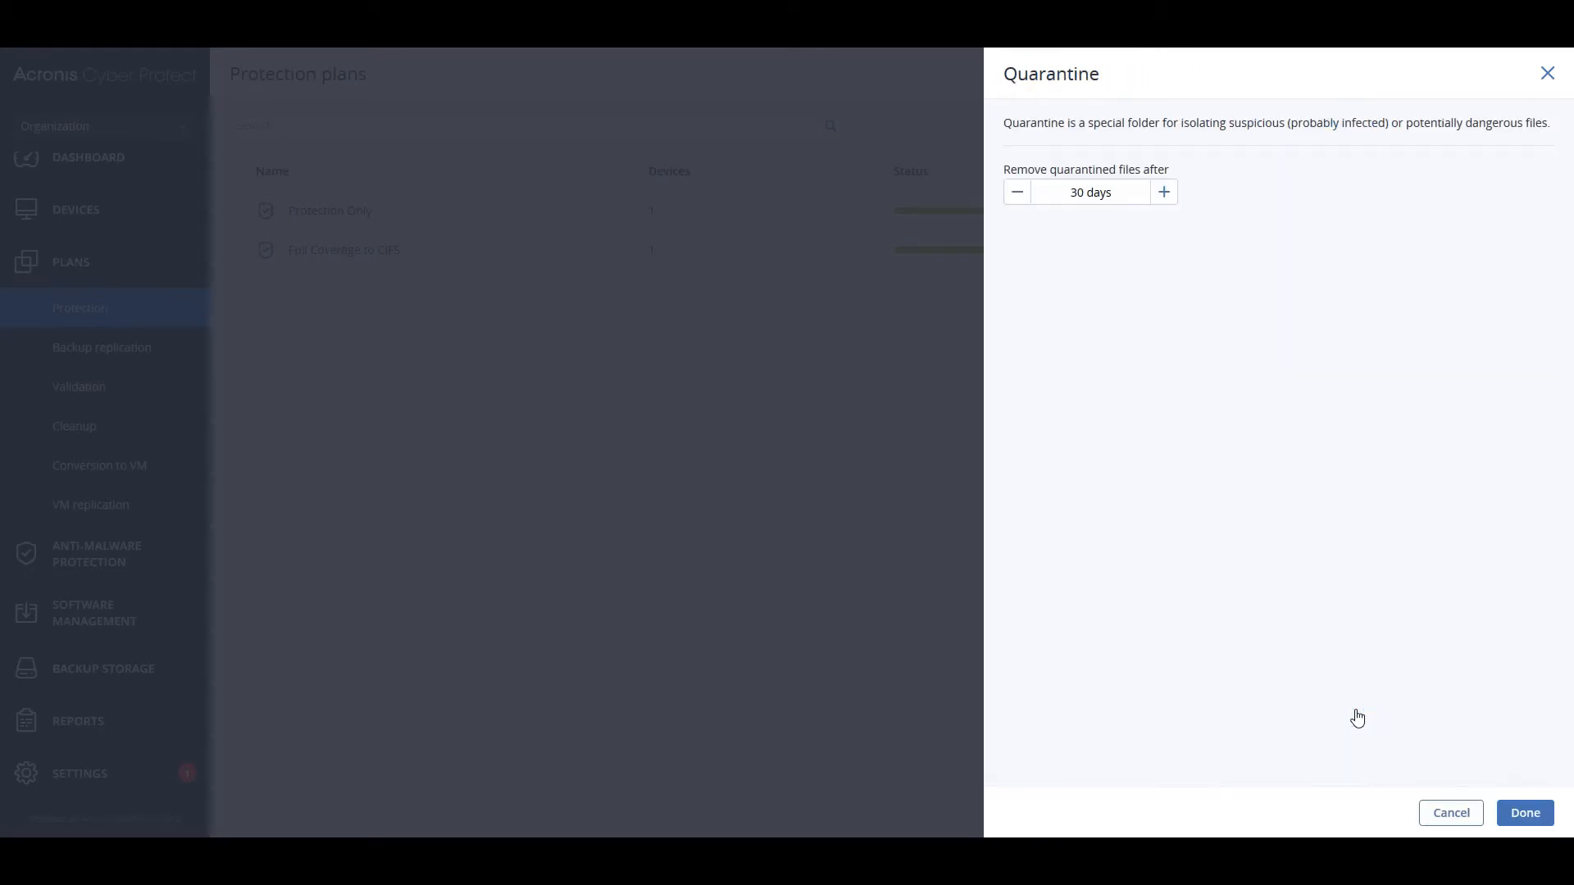
left_click(1451, 814)
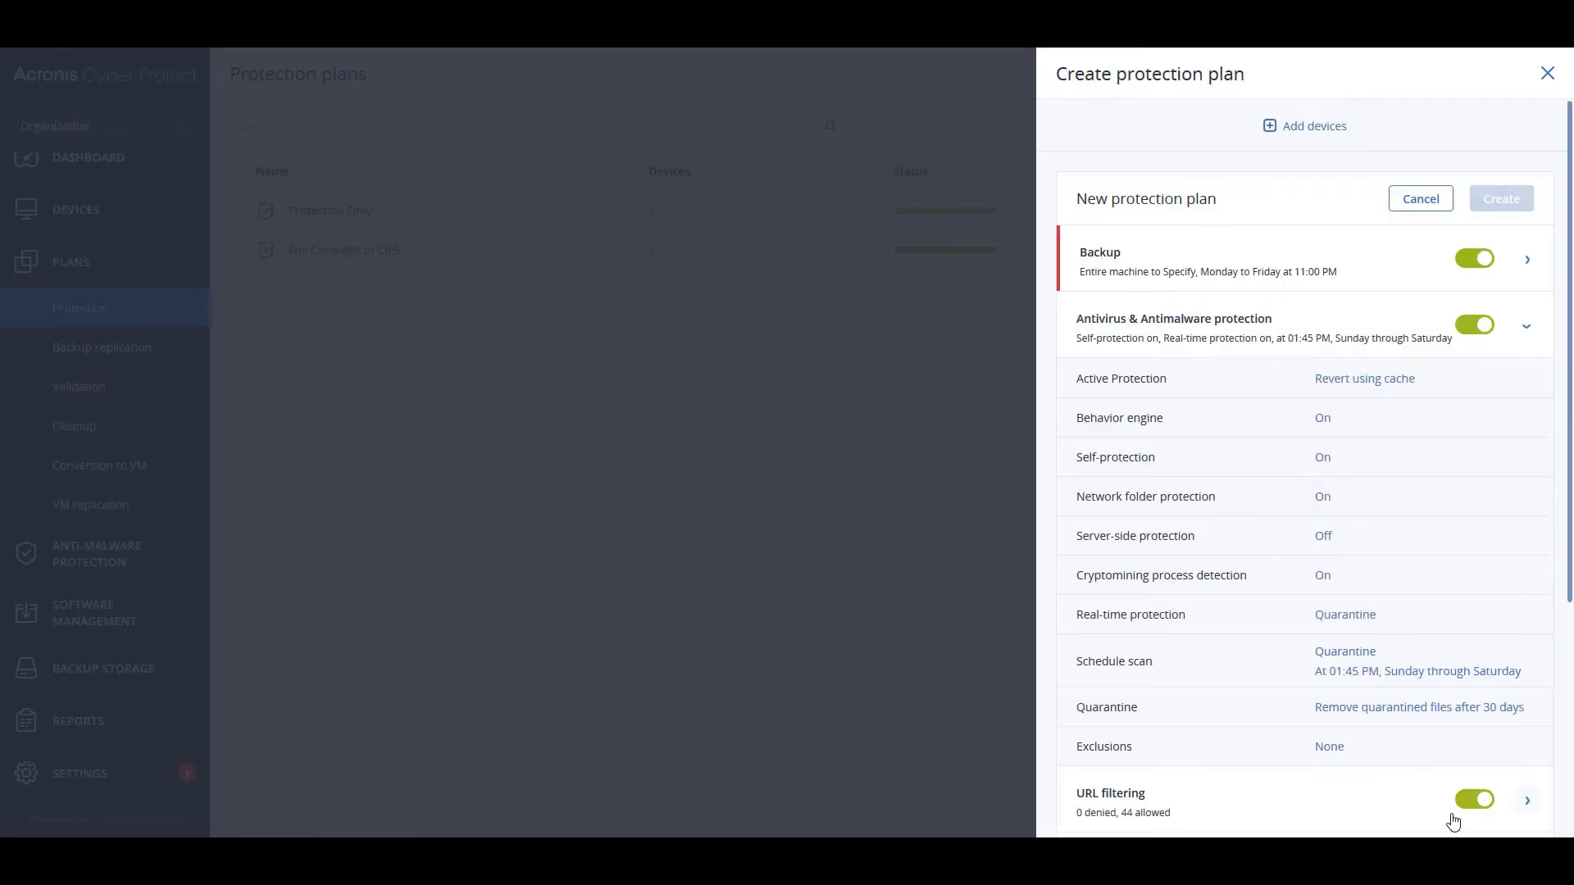
scroll(1302, 708, "down", 4)
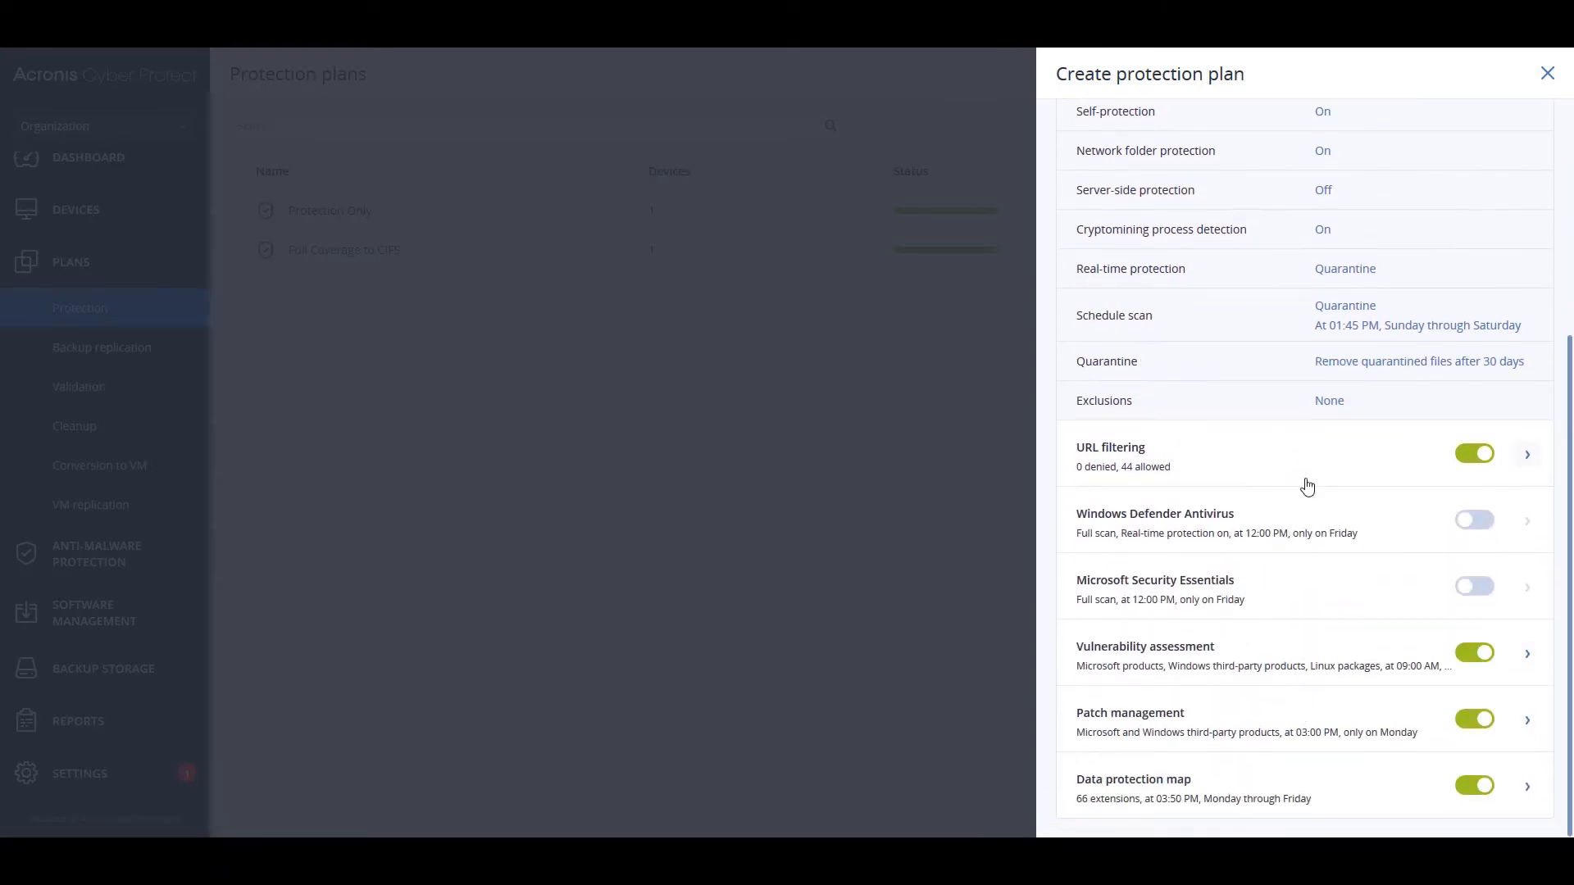
- Review the URL filtering choices for access to malicious websites, leaving the setting without saving changes
left_click(1526, 459)
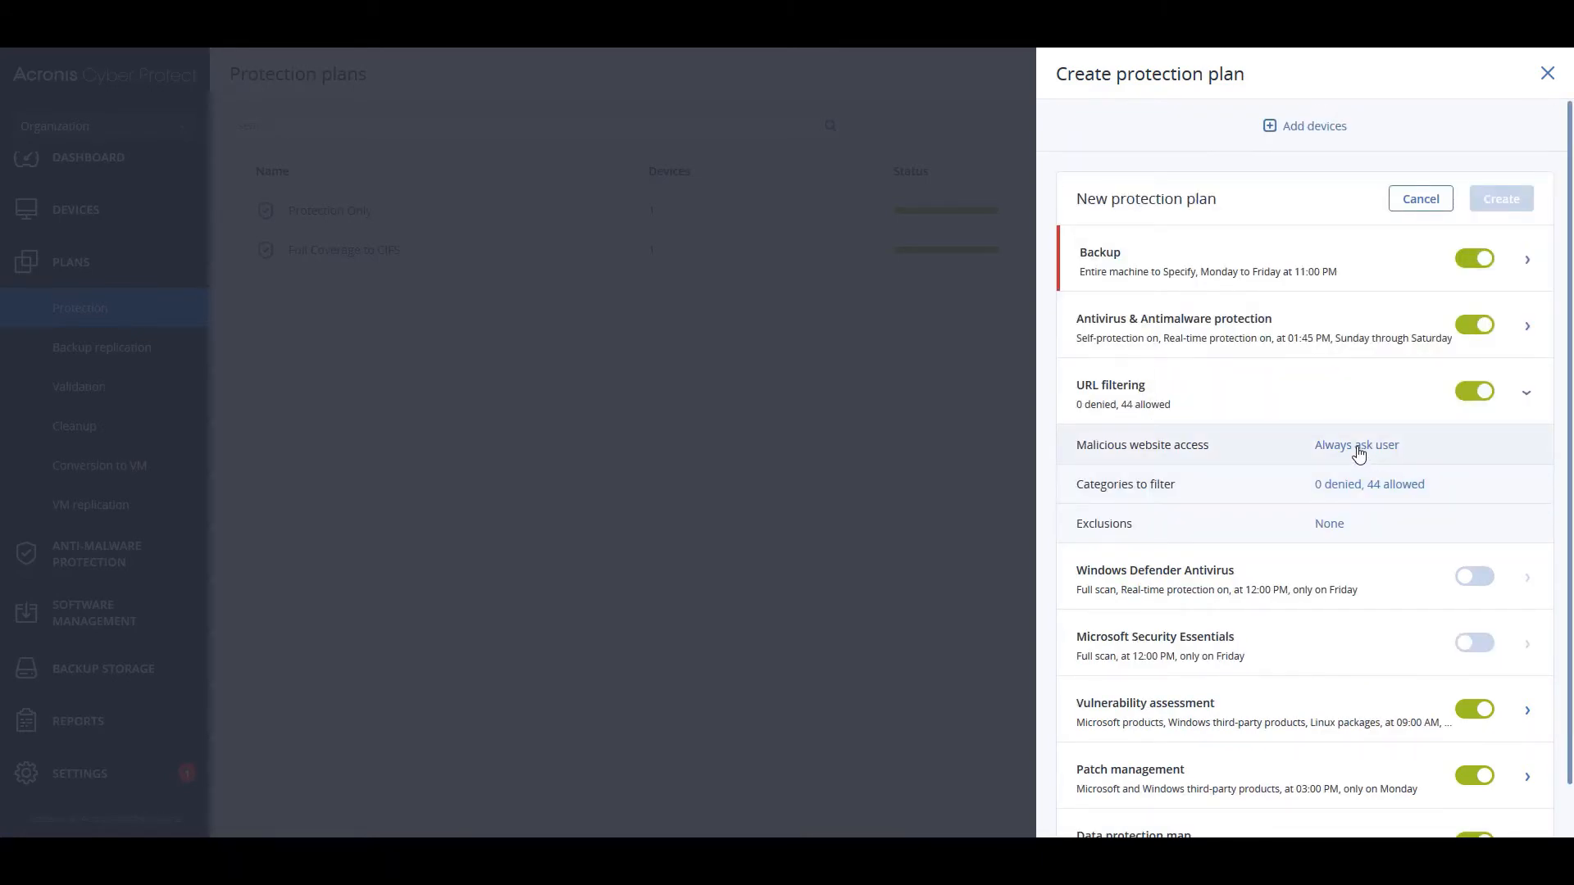
left_click(1359, 454)
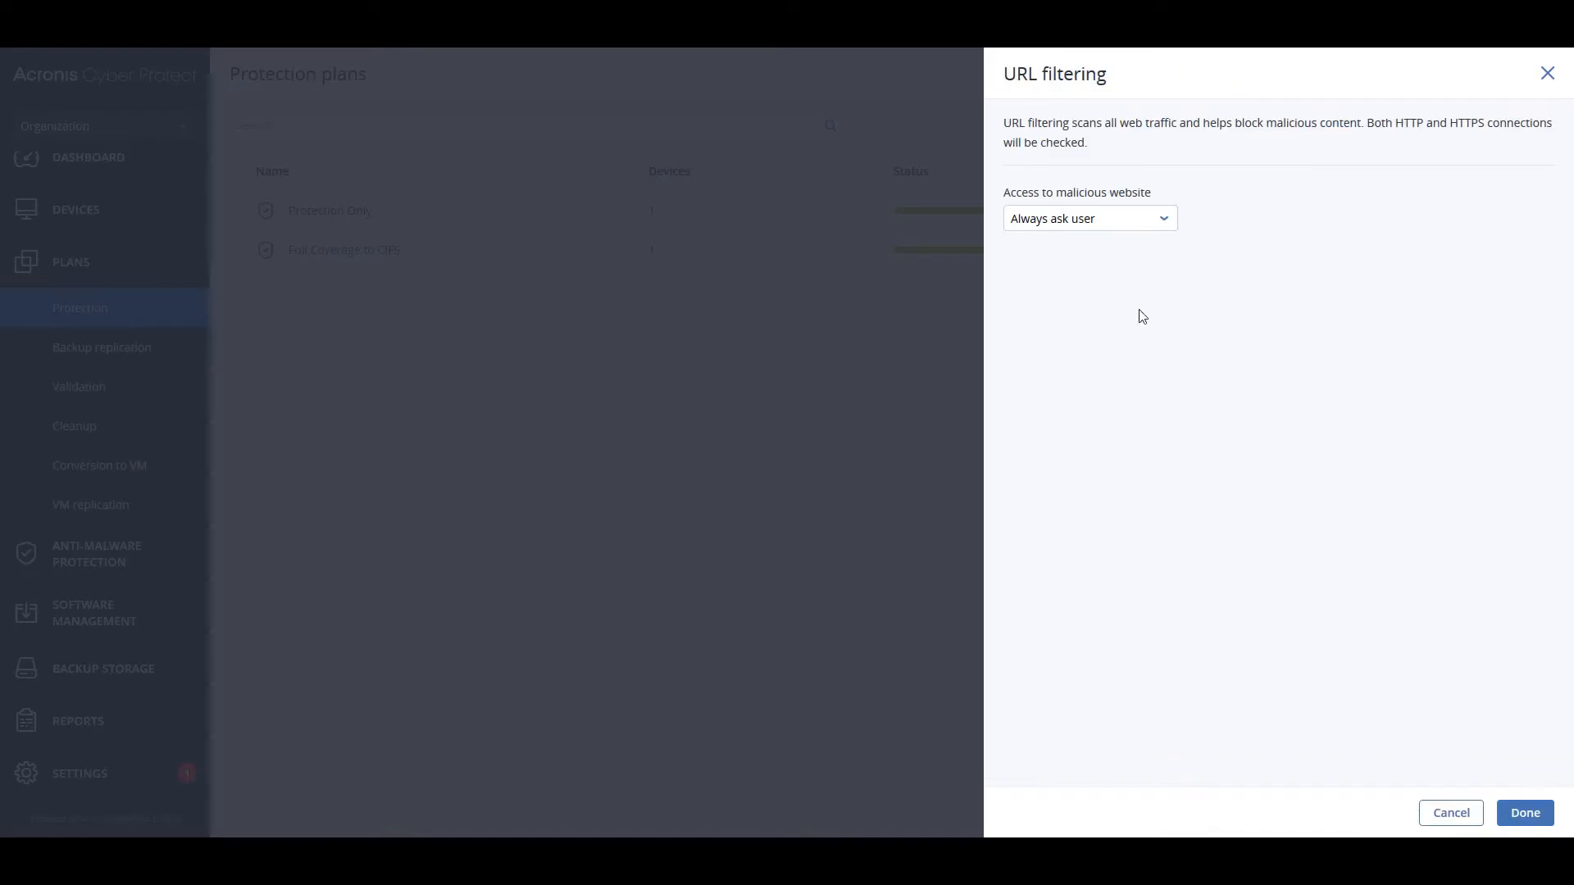
left_click(1137, 228)
left_click(1366, 271)
left_click(1430, 819)
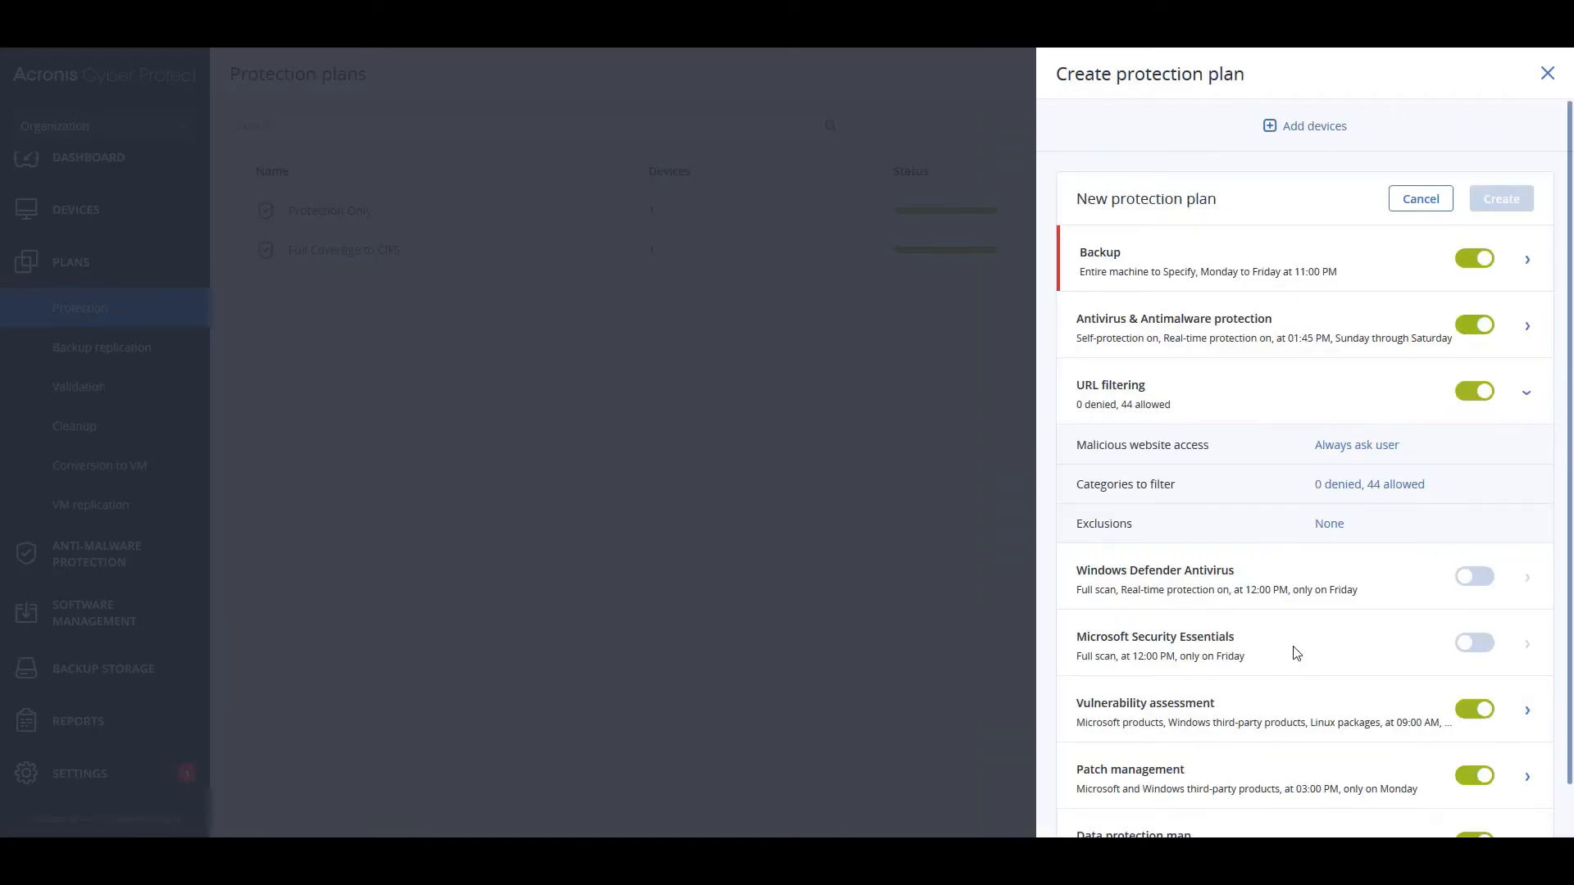
- Review the URL filtering categories and the trusted and blocked URL exclusions, leaving both without saving changes
left_click(1346, 485)
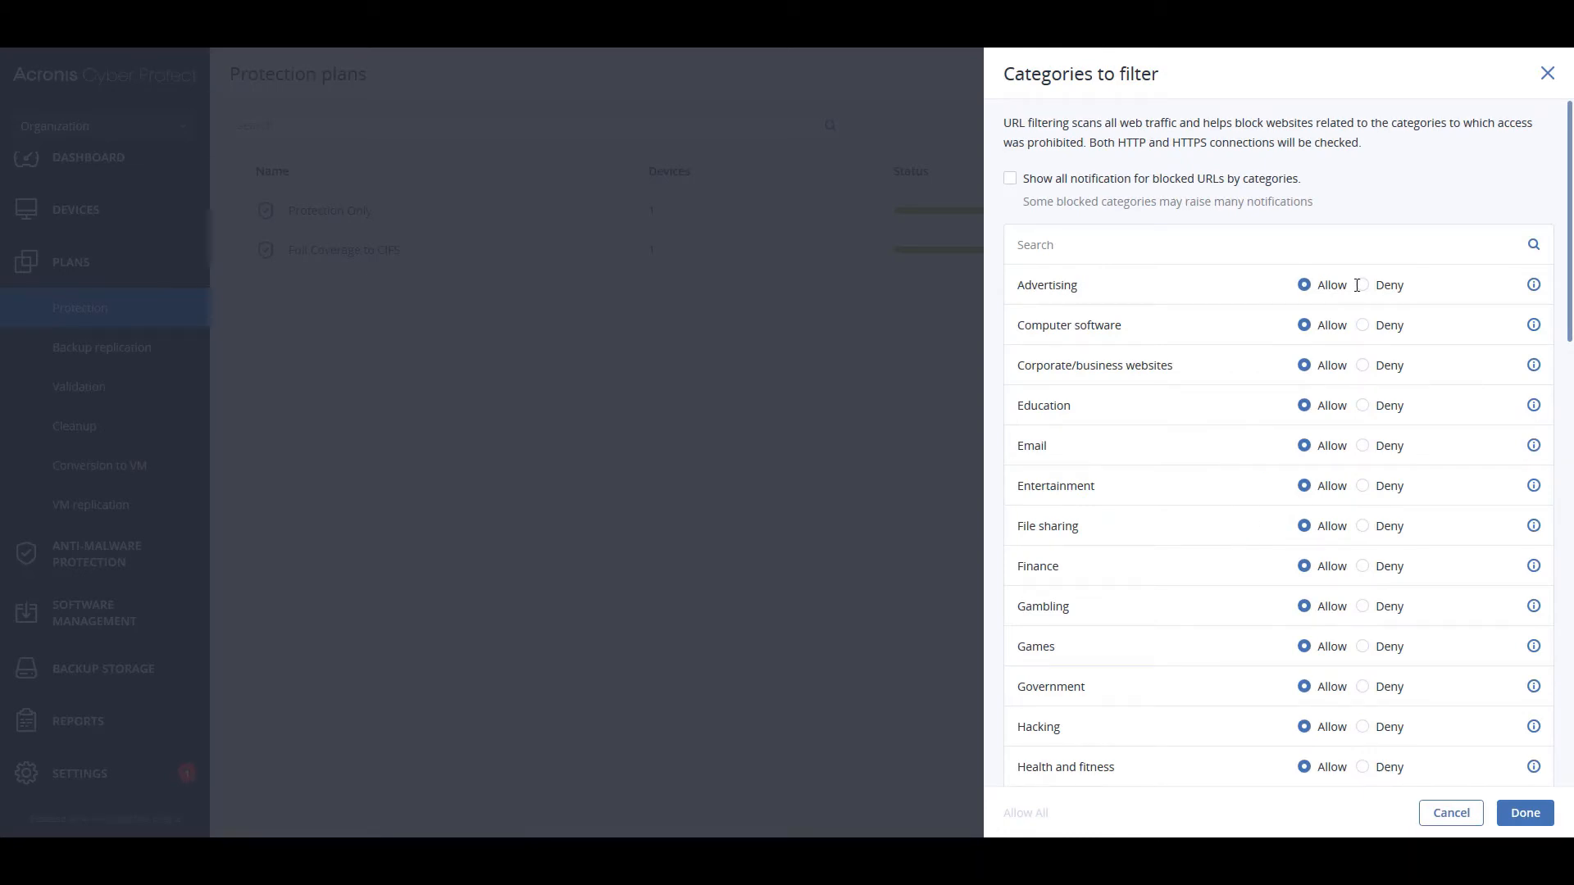
left_click(1445, 813)
left_click(1330, 524)
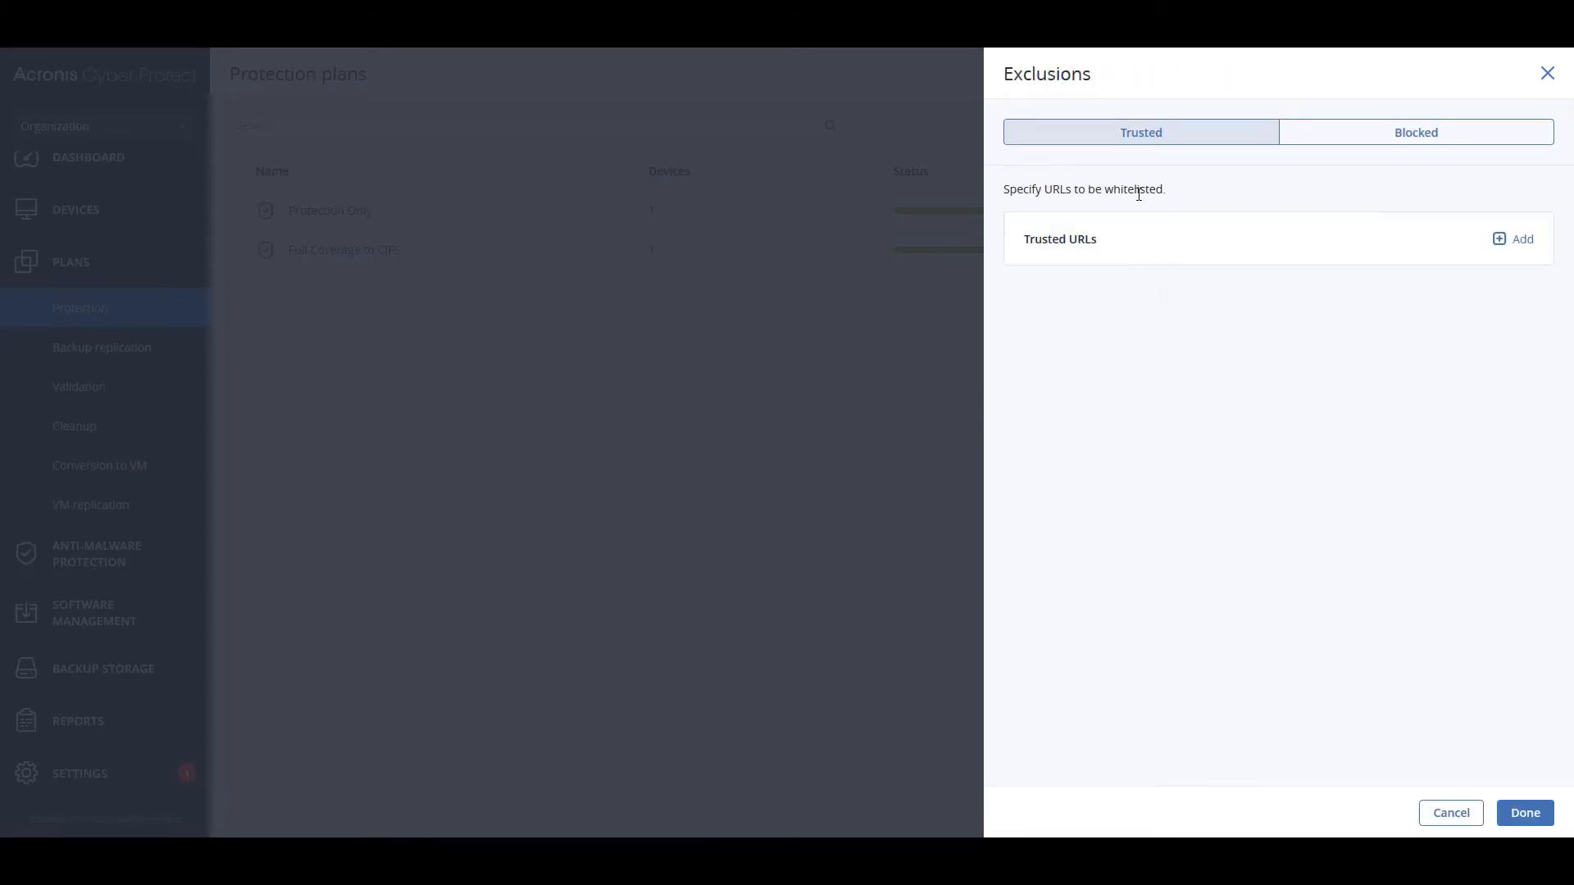
left_click(1401, 138)
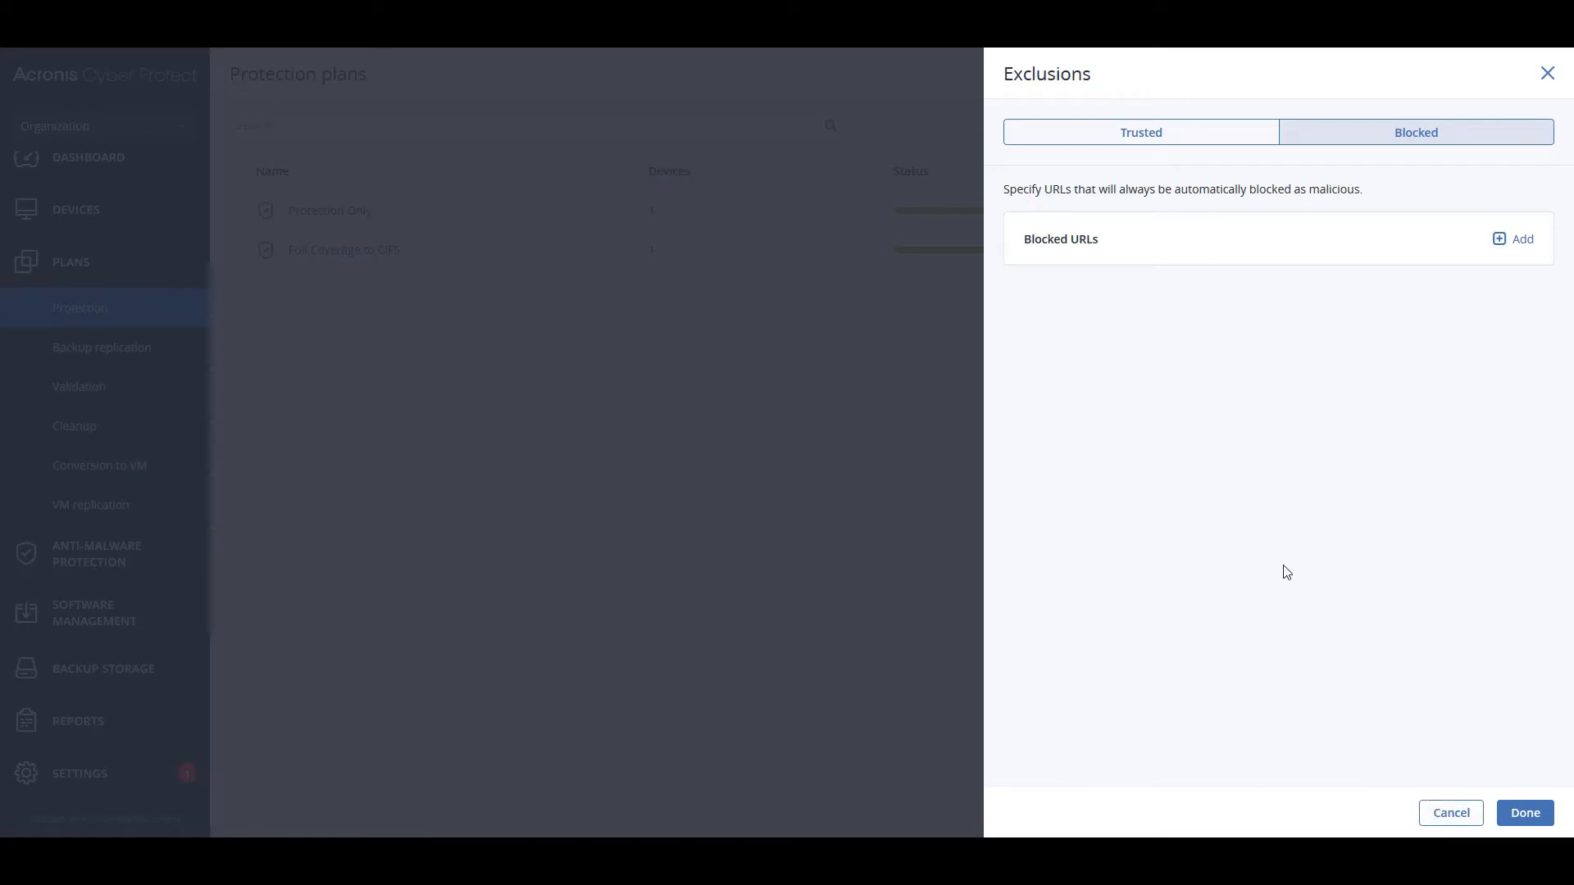
left_click(1448, 815)
- Review which Windows and Linux items the Vulnerability assessment scope can scan, leaving it without saving changes
scroll(1322, 674, "down", 1)
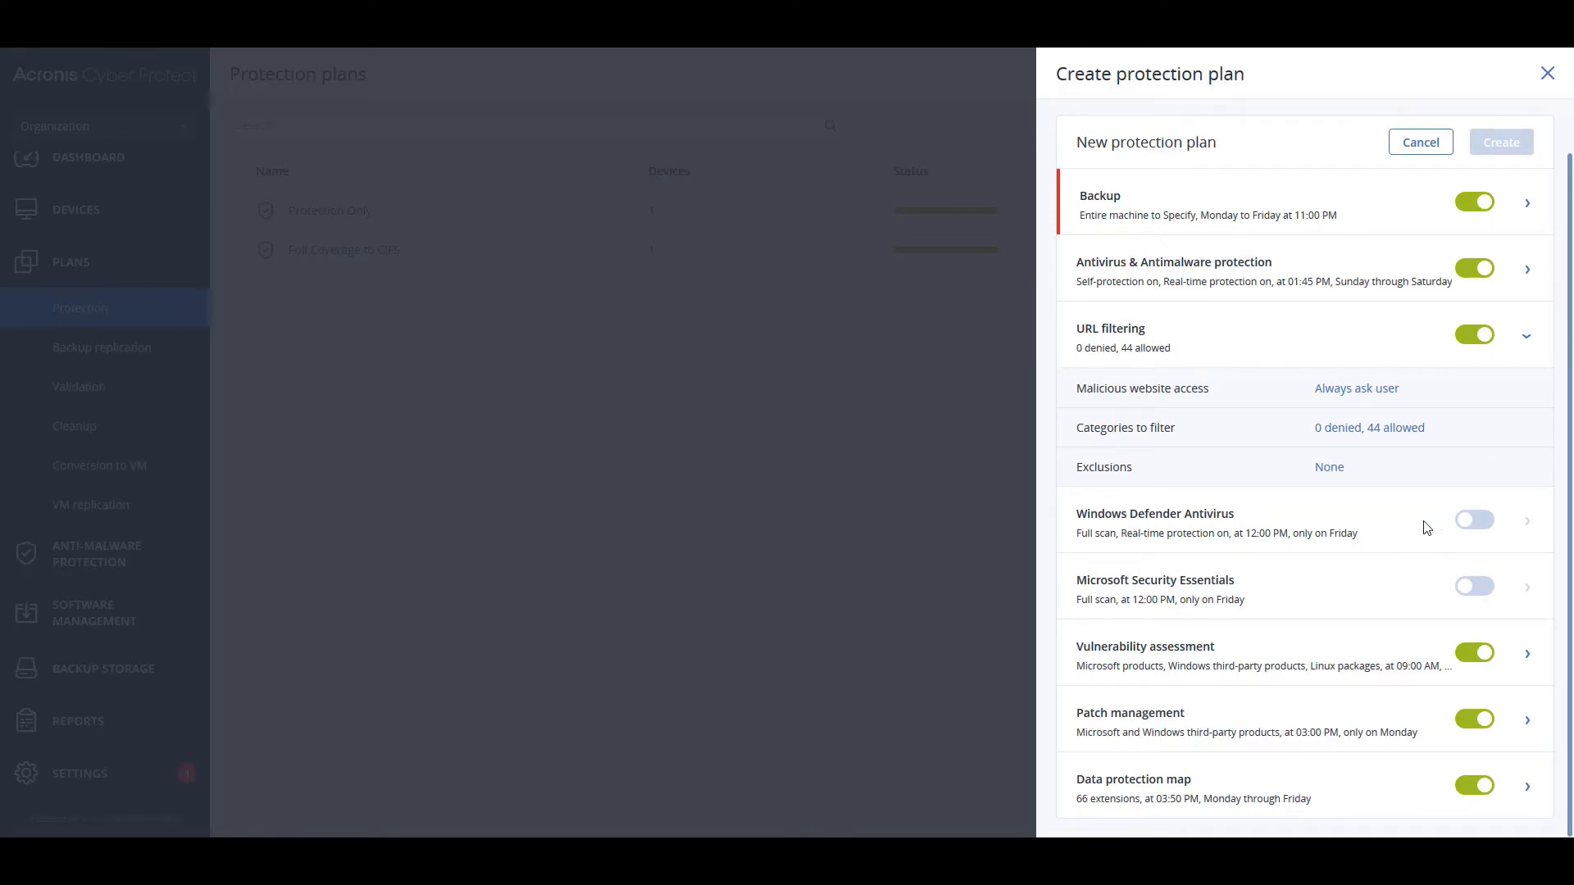
left_click(1527, 656)
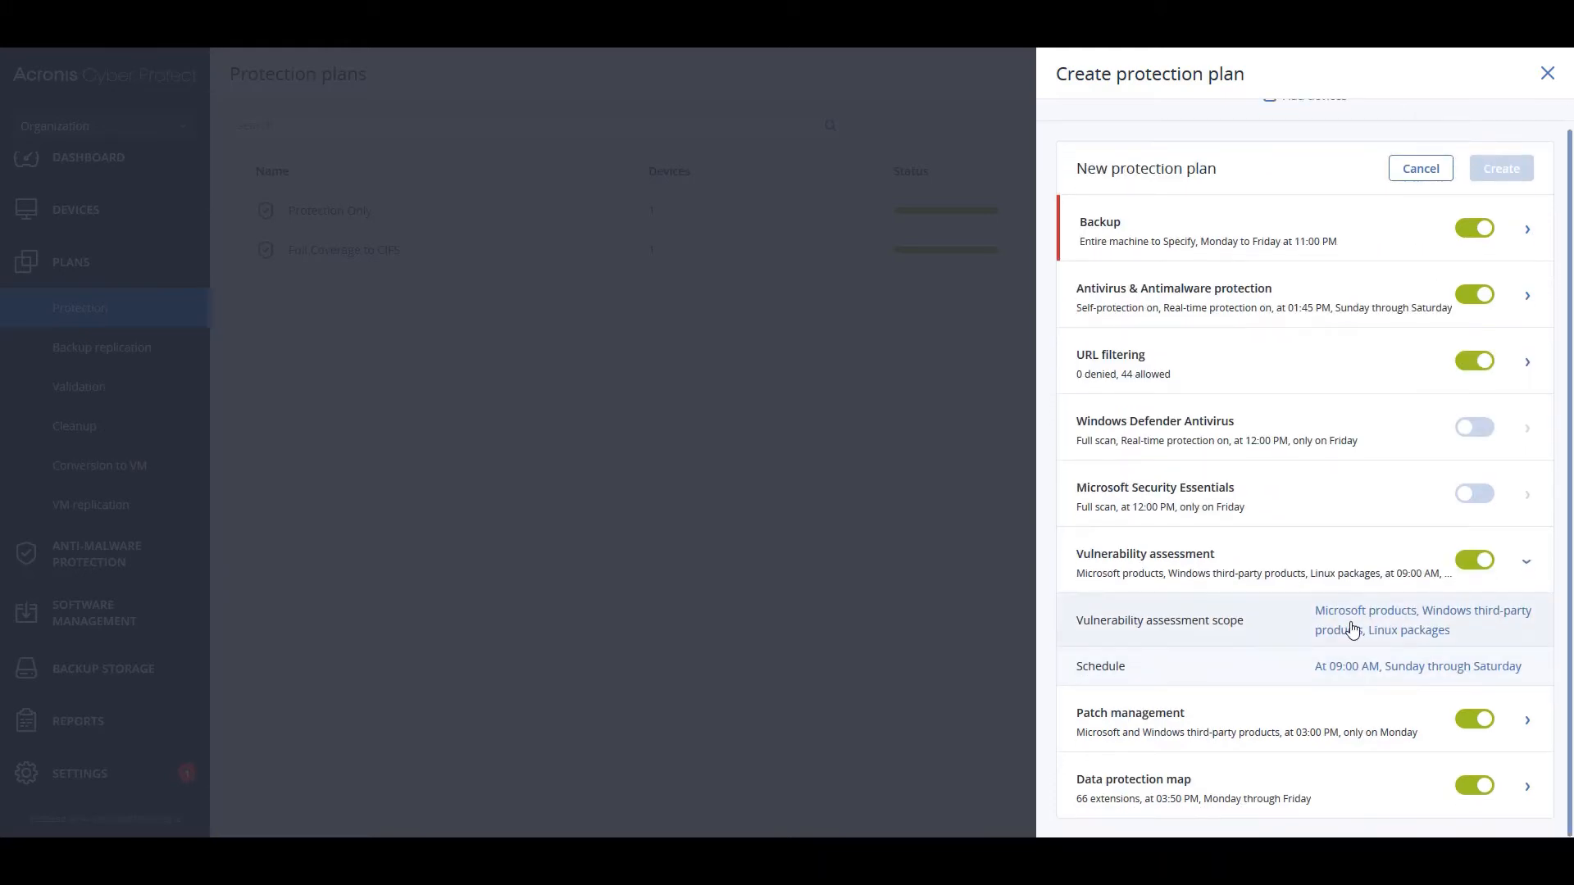
left_click(1352, 630)
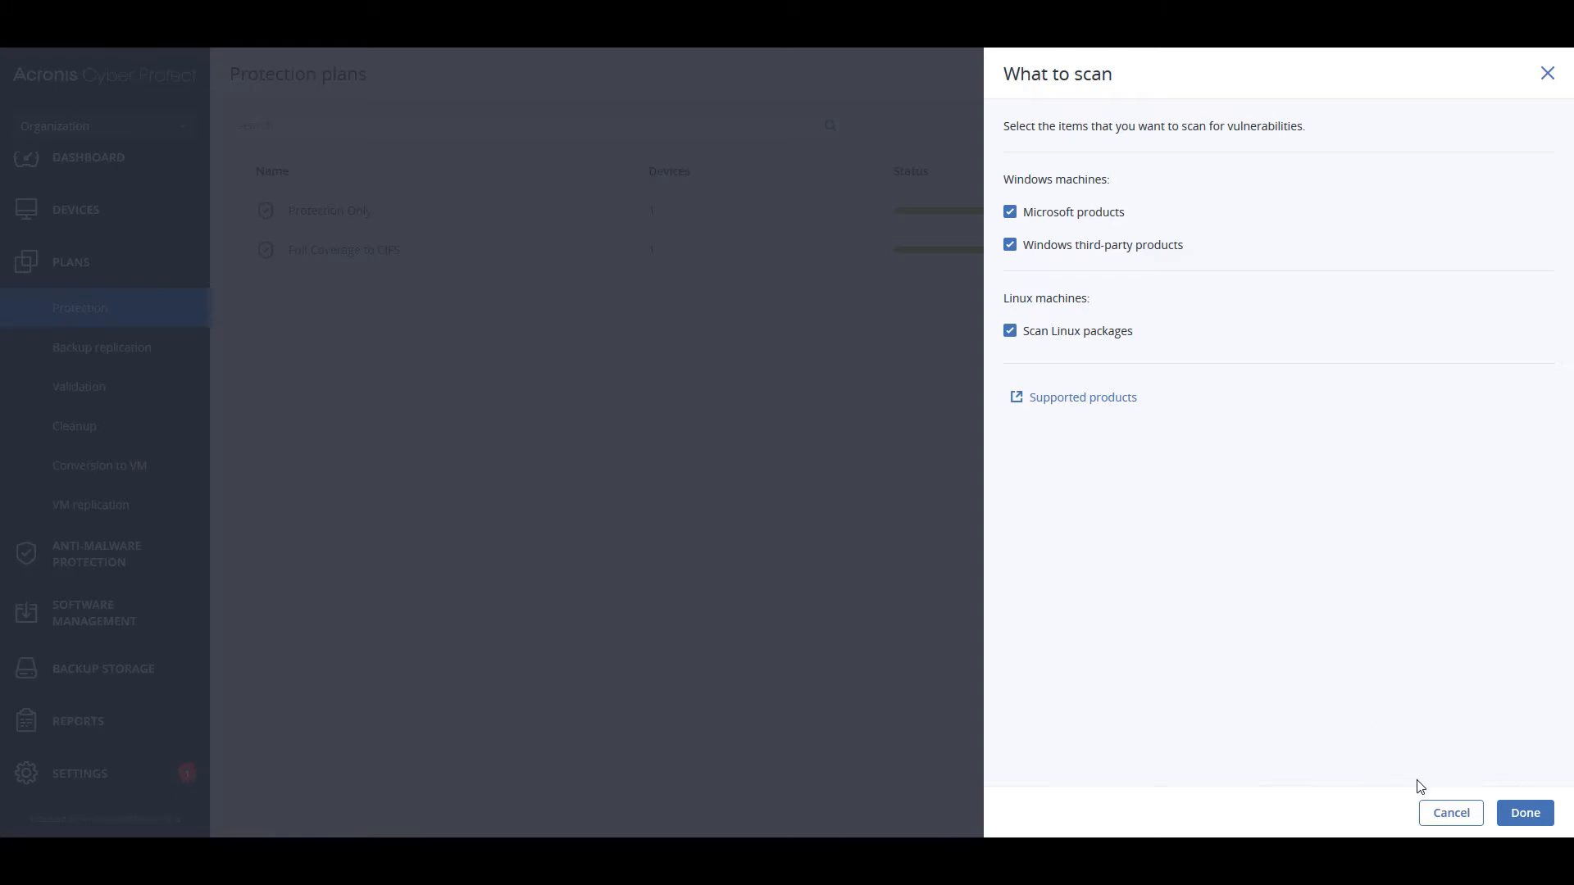
left_click(1451, 813)
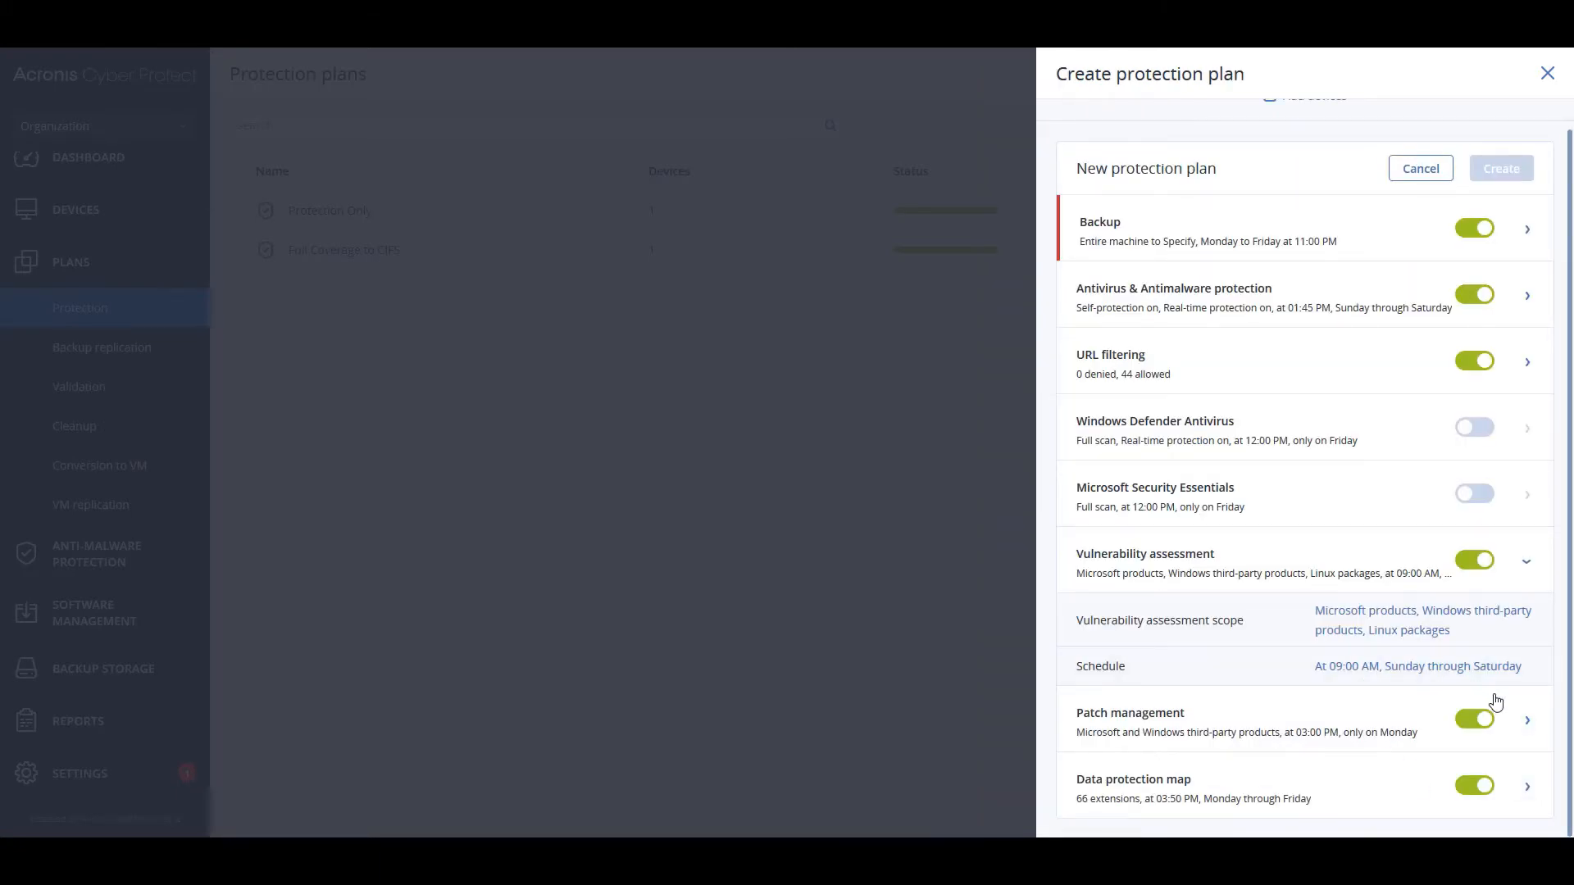
- Review the Patch management settings for Microsoft products, Windows third-party products and pre-update backup, leaving each without saving changes
left_click(1528, 720)
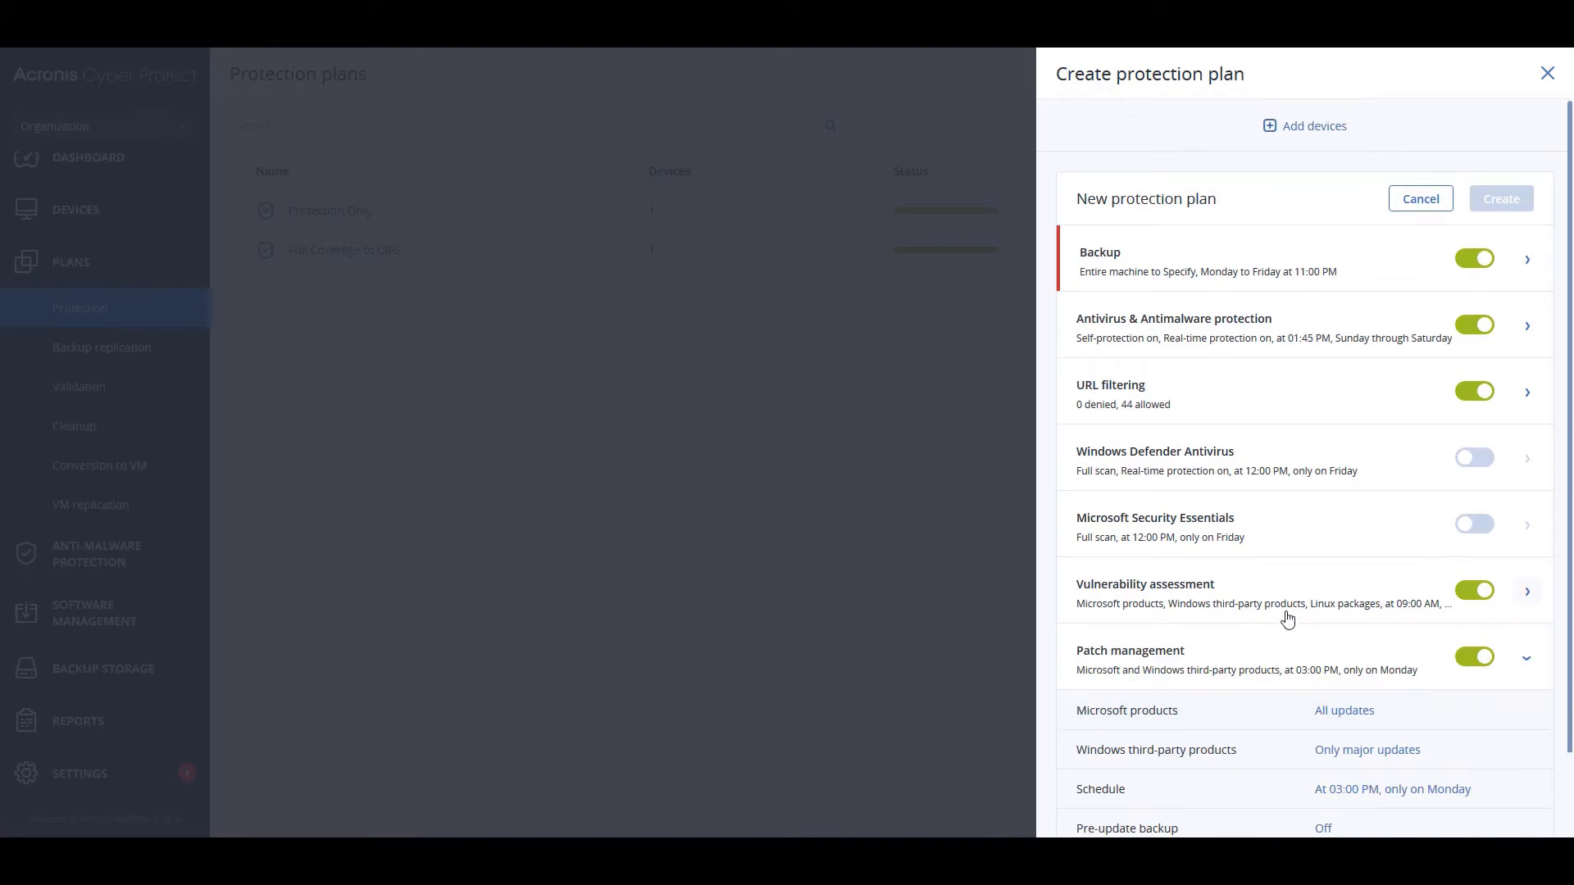
scroll(1286, 621, "down", 2)
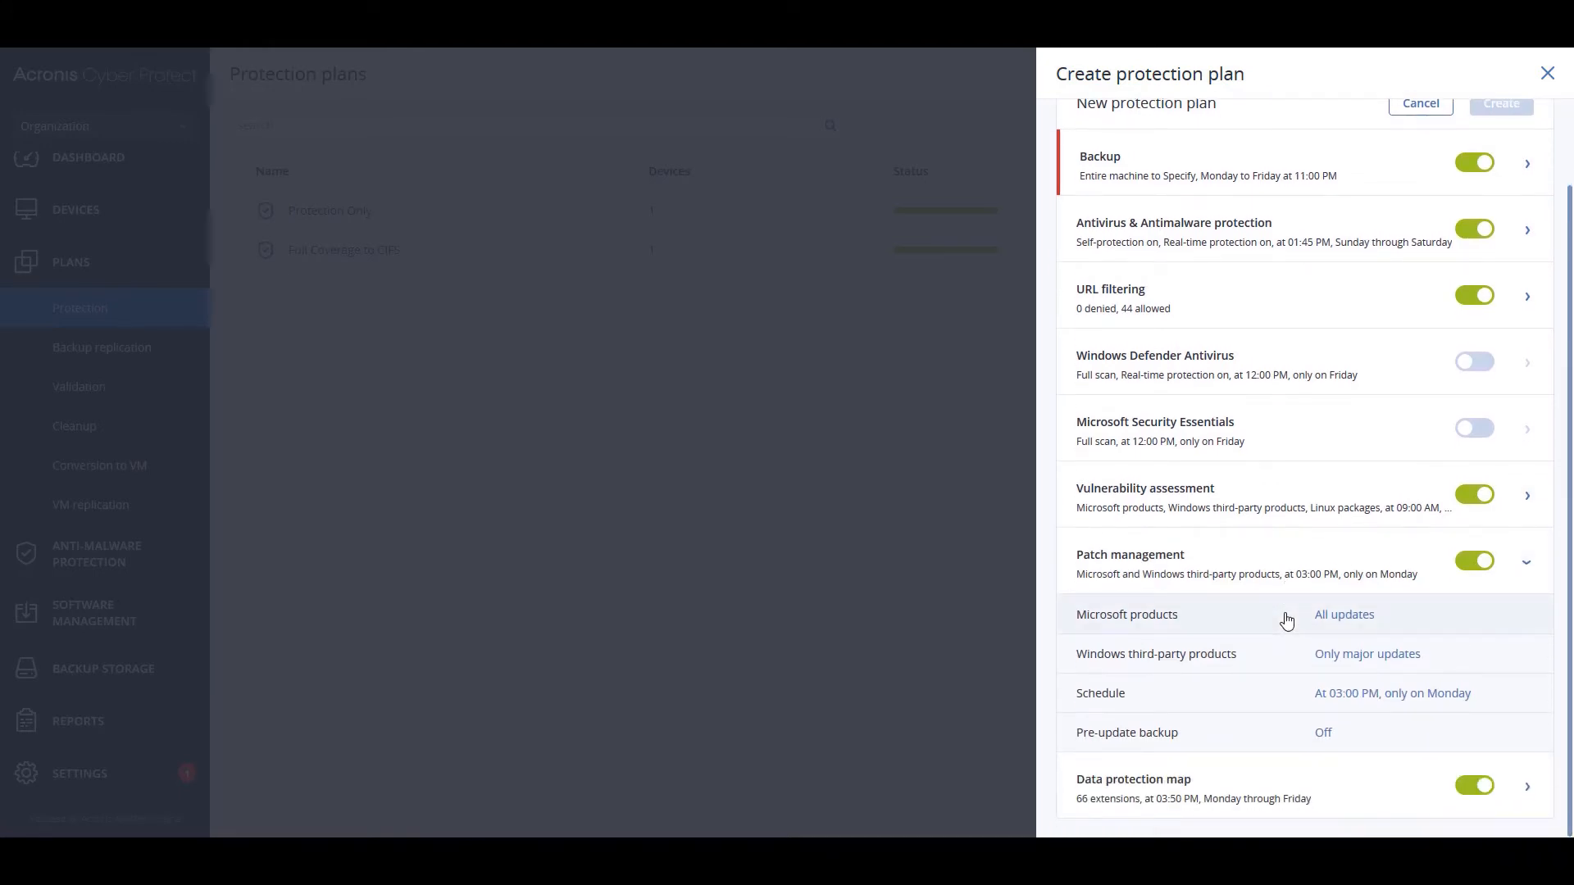
left_click(1343, 616)
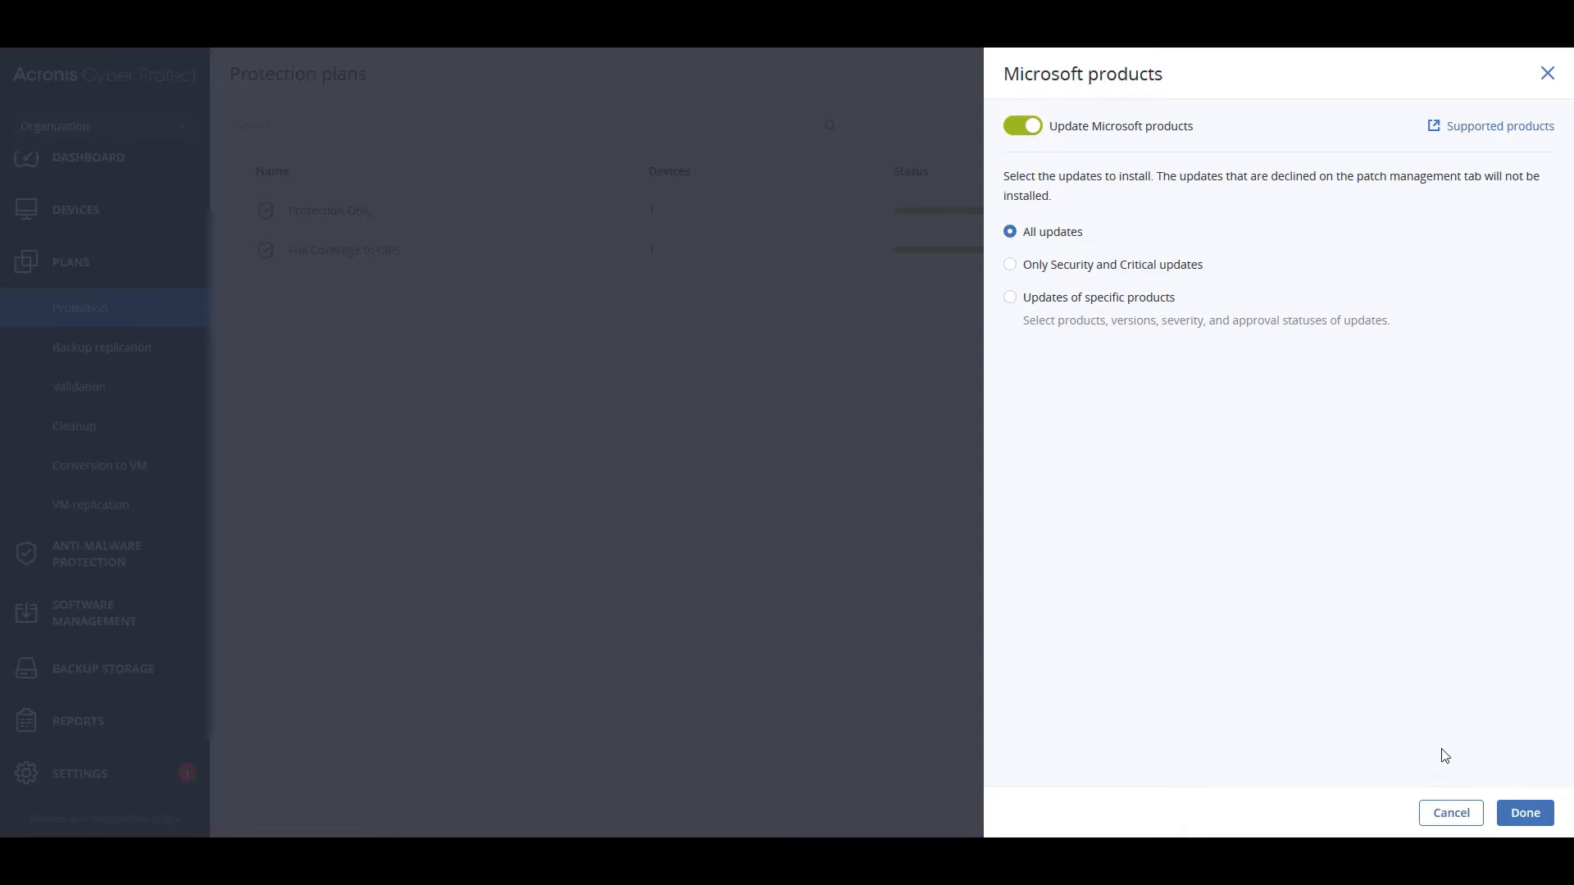
left_click(1446, 813)
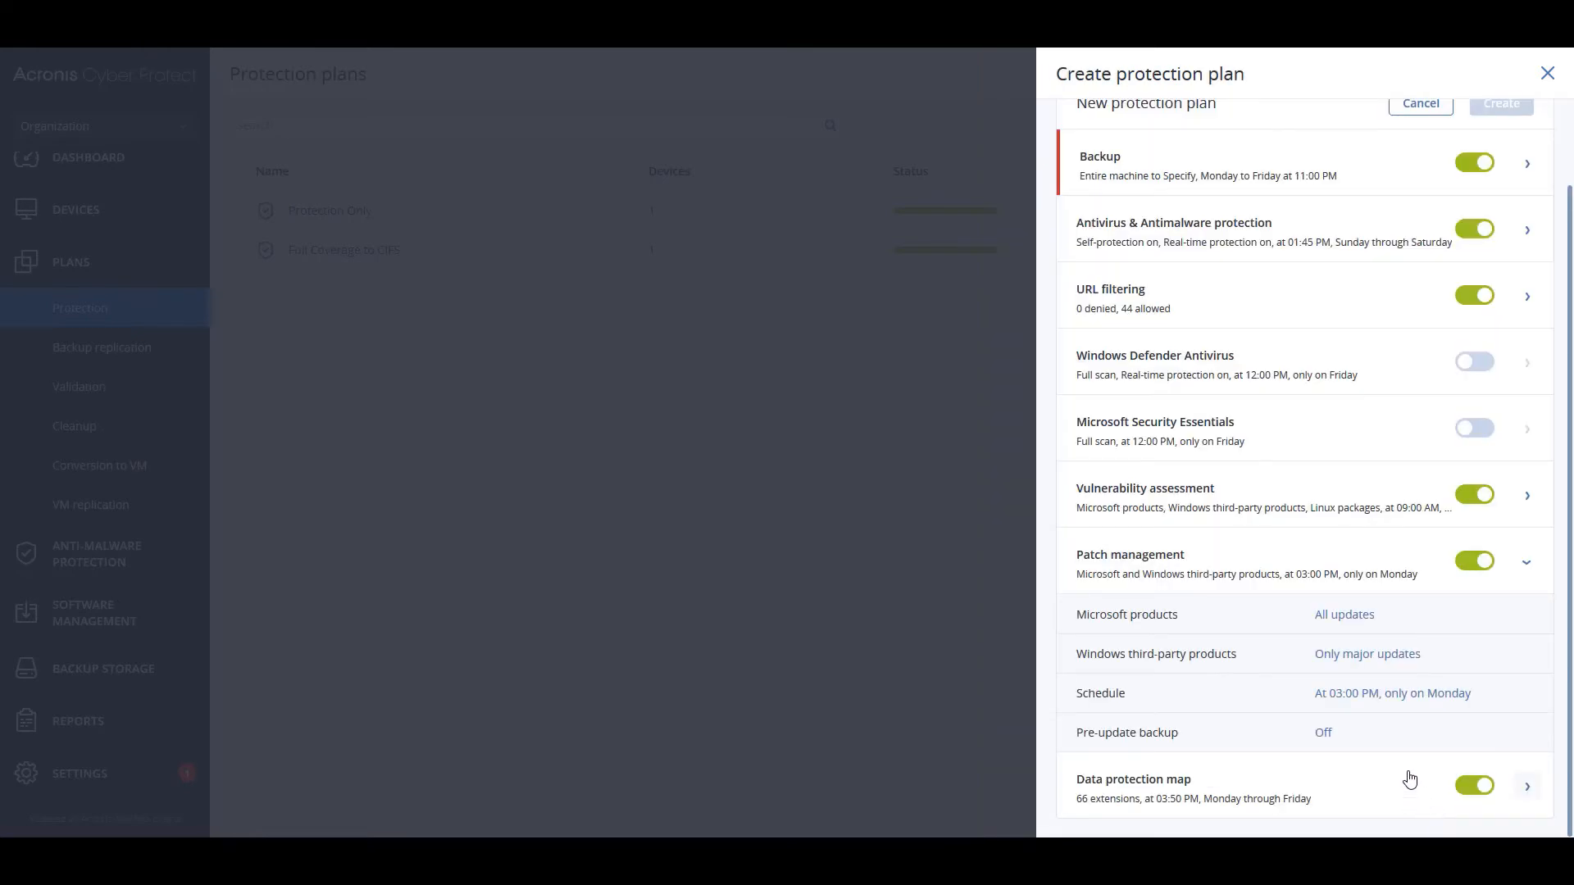
left_click(1358, 656)
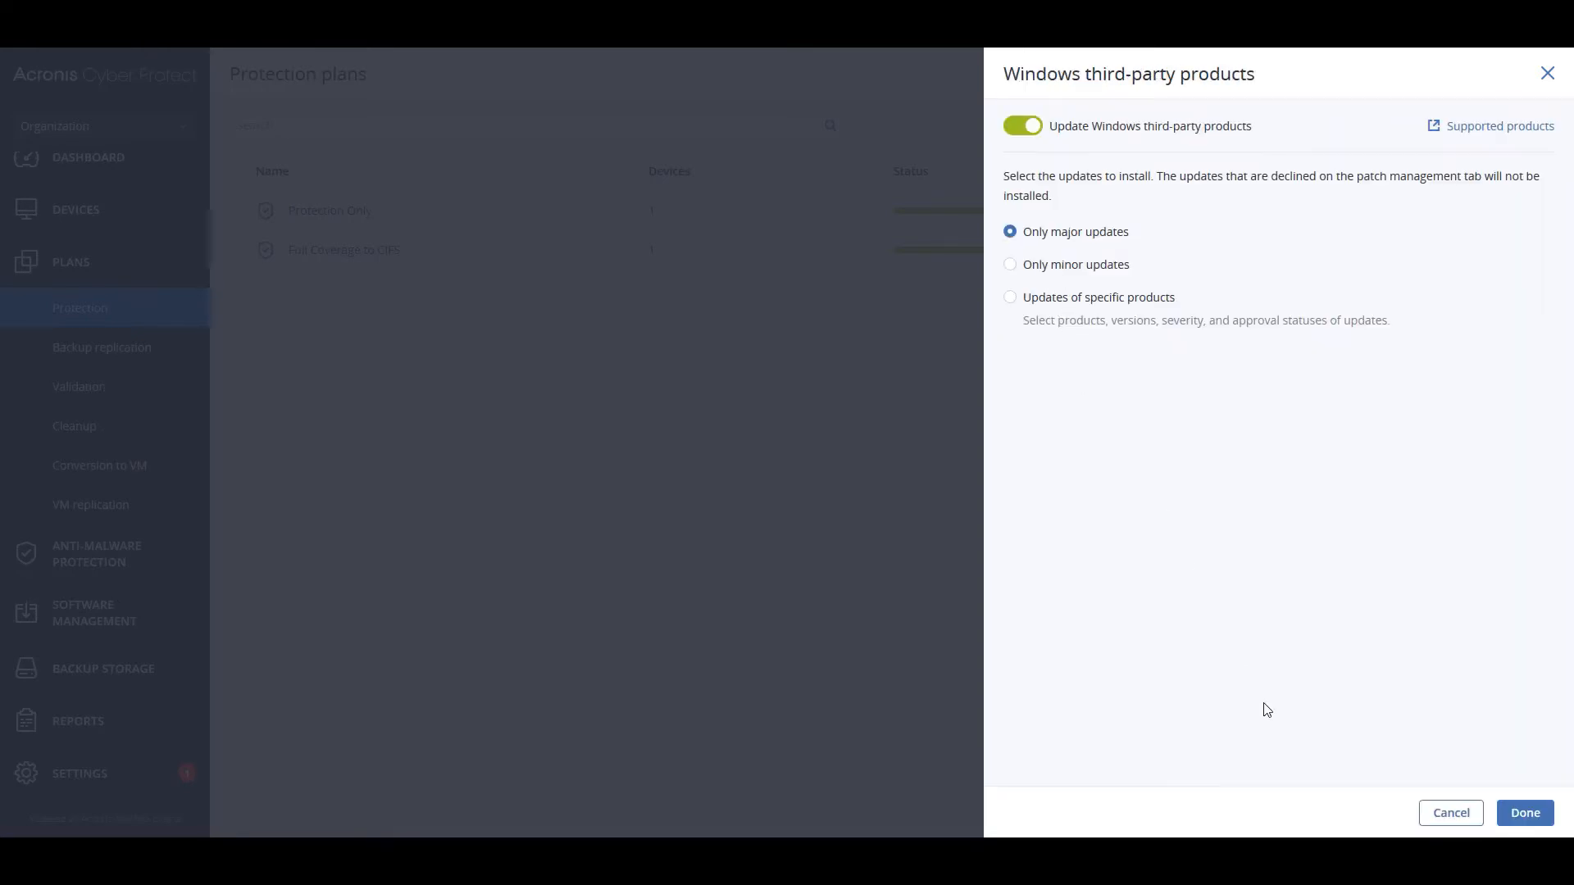
left_click(1424, 812)
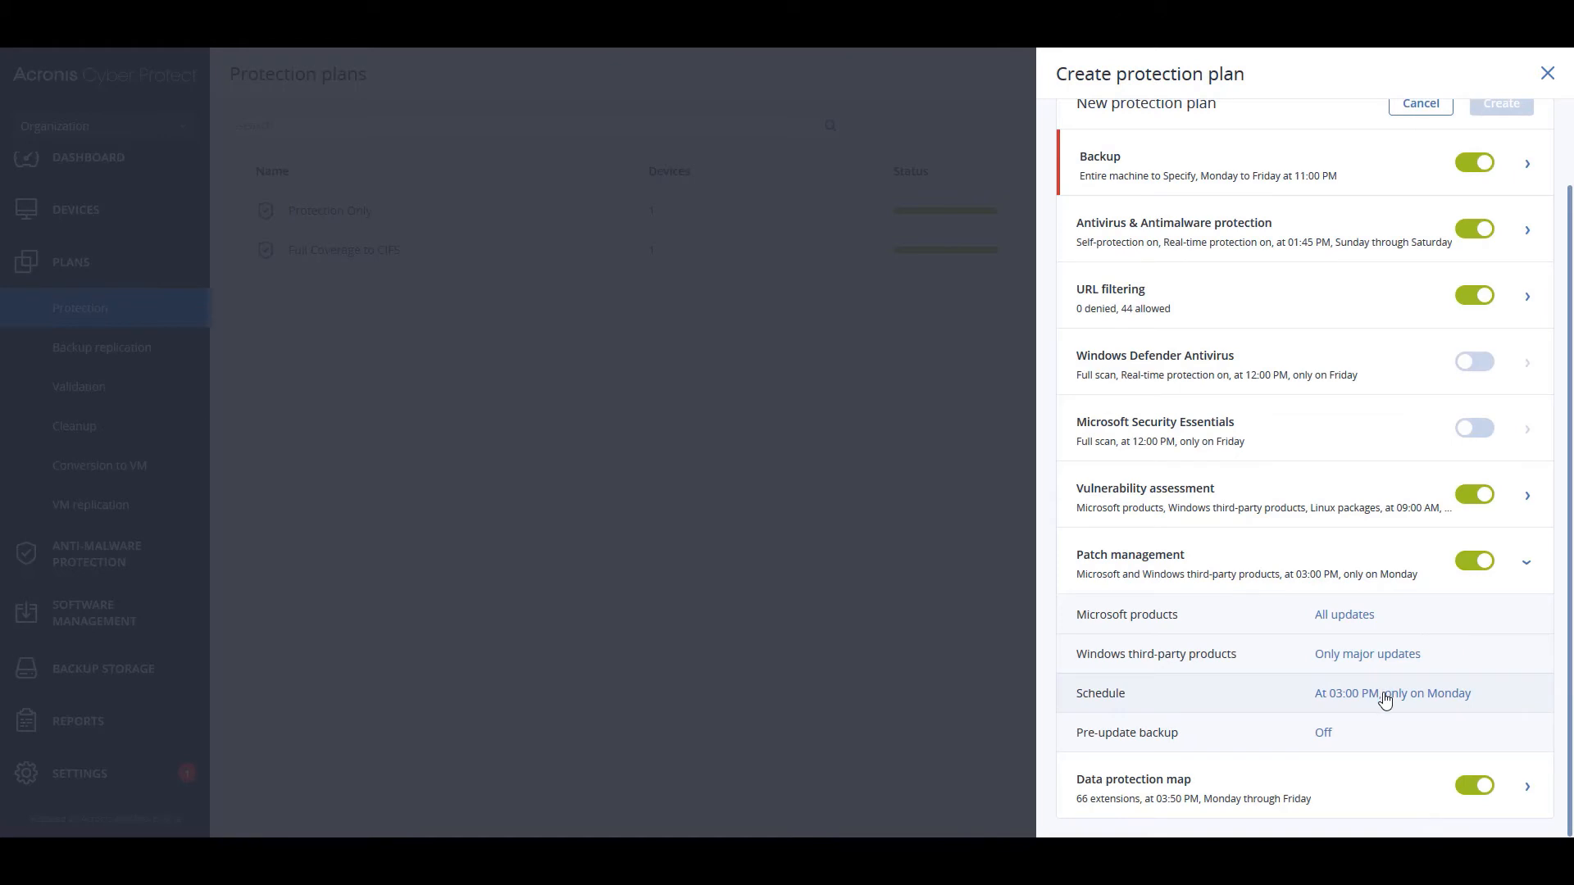
left_click(1322, 735)
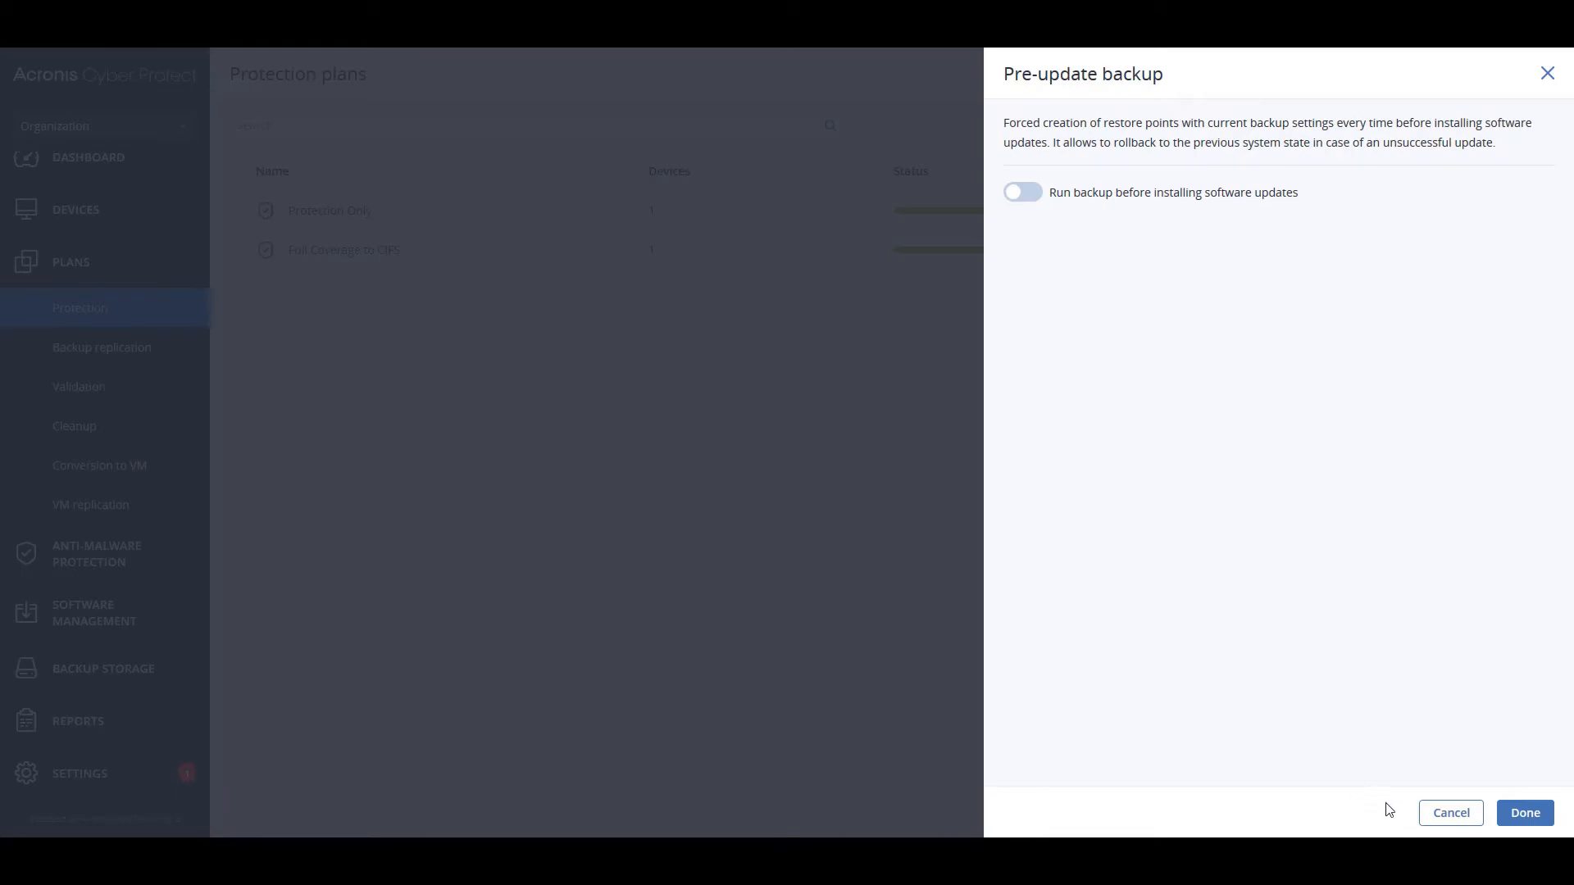
left_click(1433, 813)
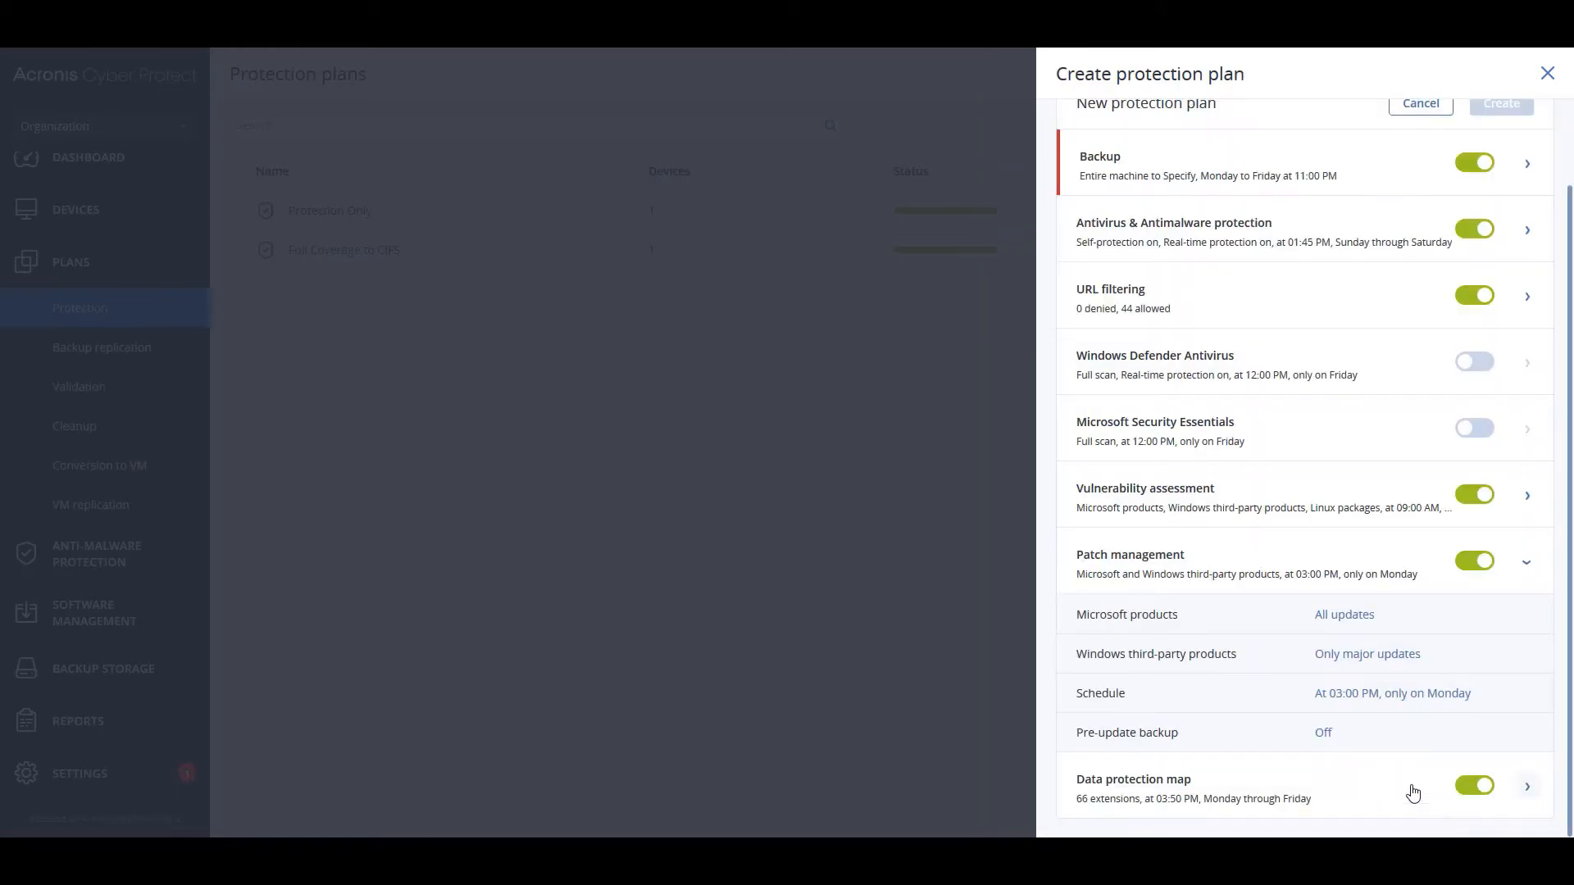
- Look over the Data protection map settings and close the new protection plan, discarding the changes
left_click(1528, 792)
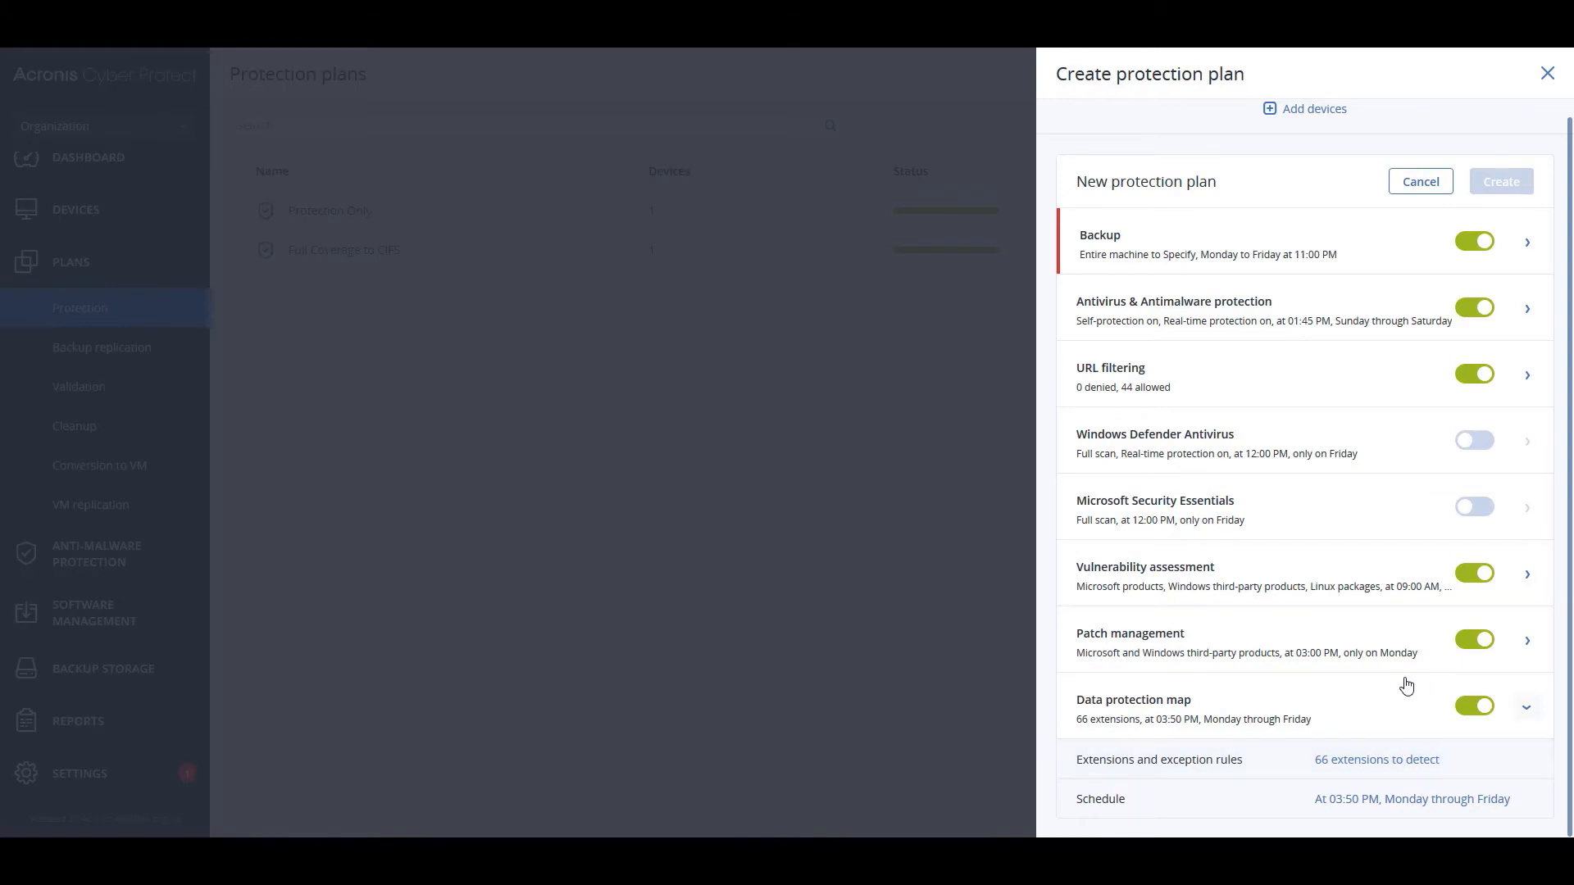
scroll(1407, 685, "up", 1)
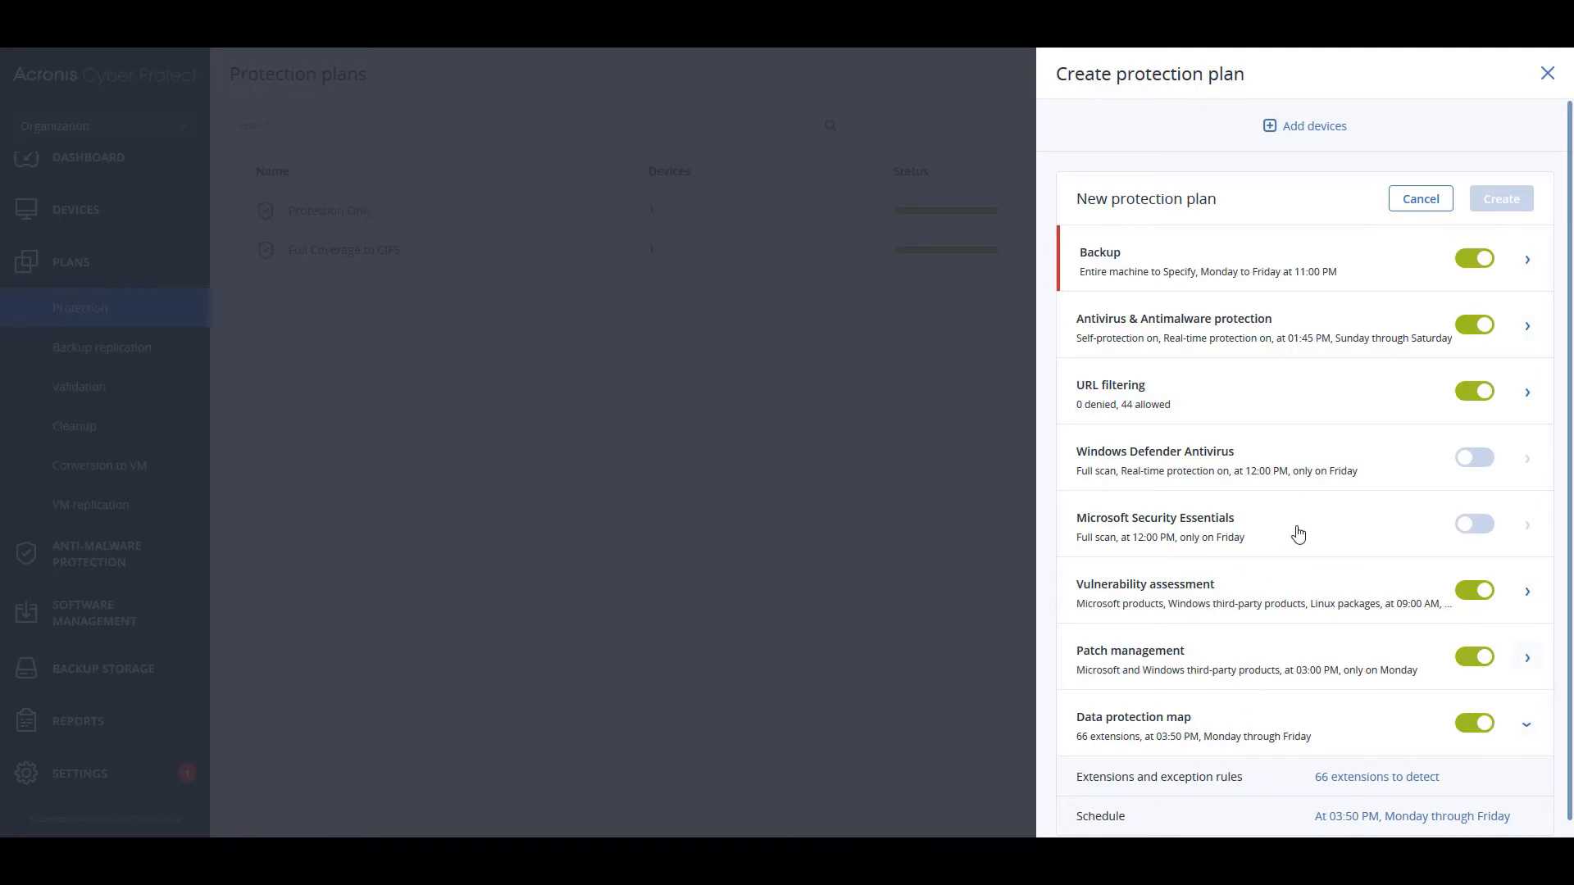
left_click(1547, 77)
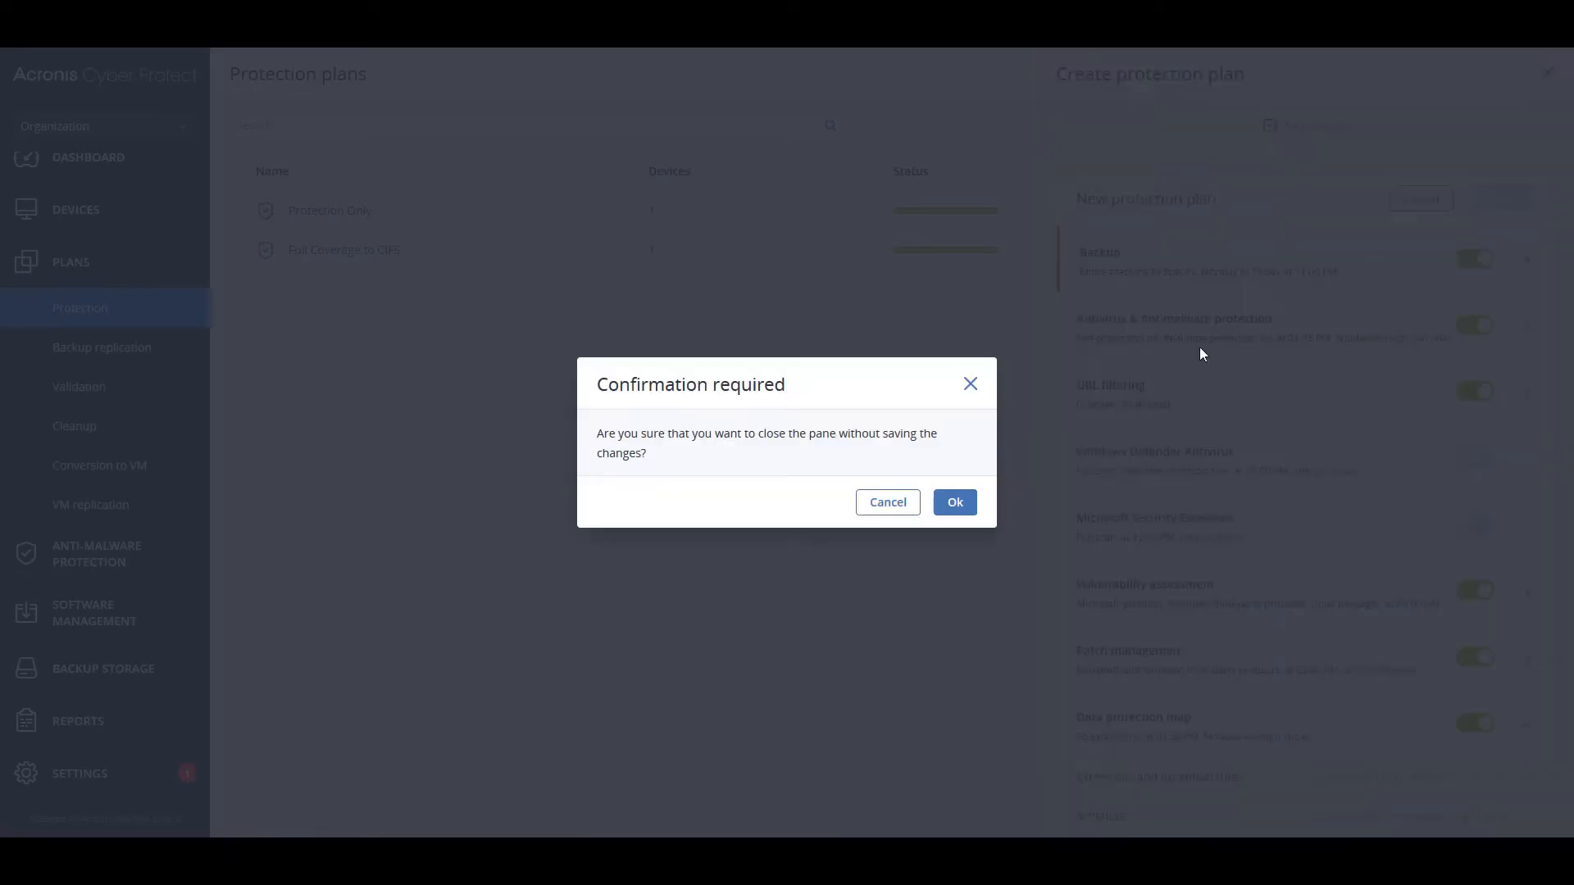
left_click(963, 501)
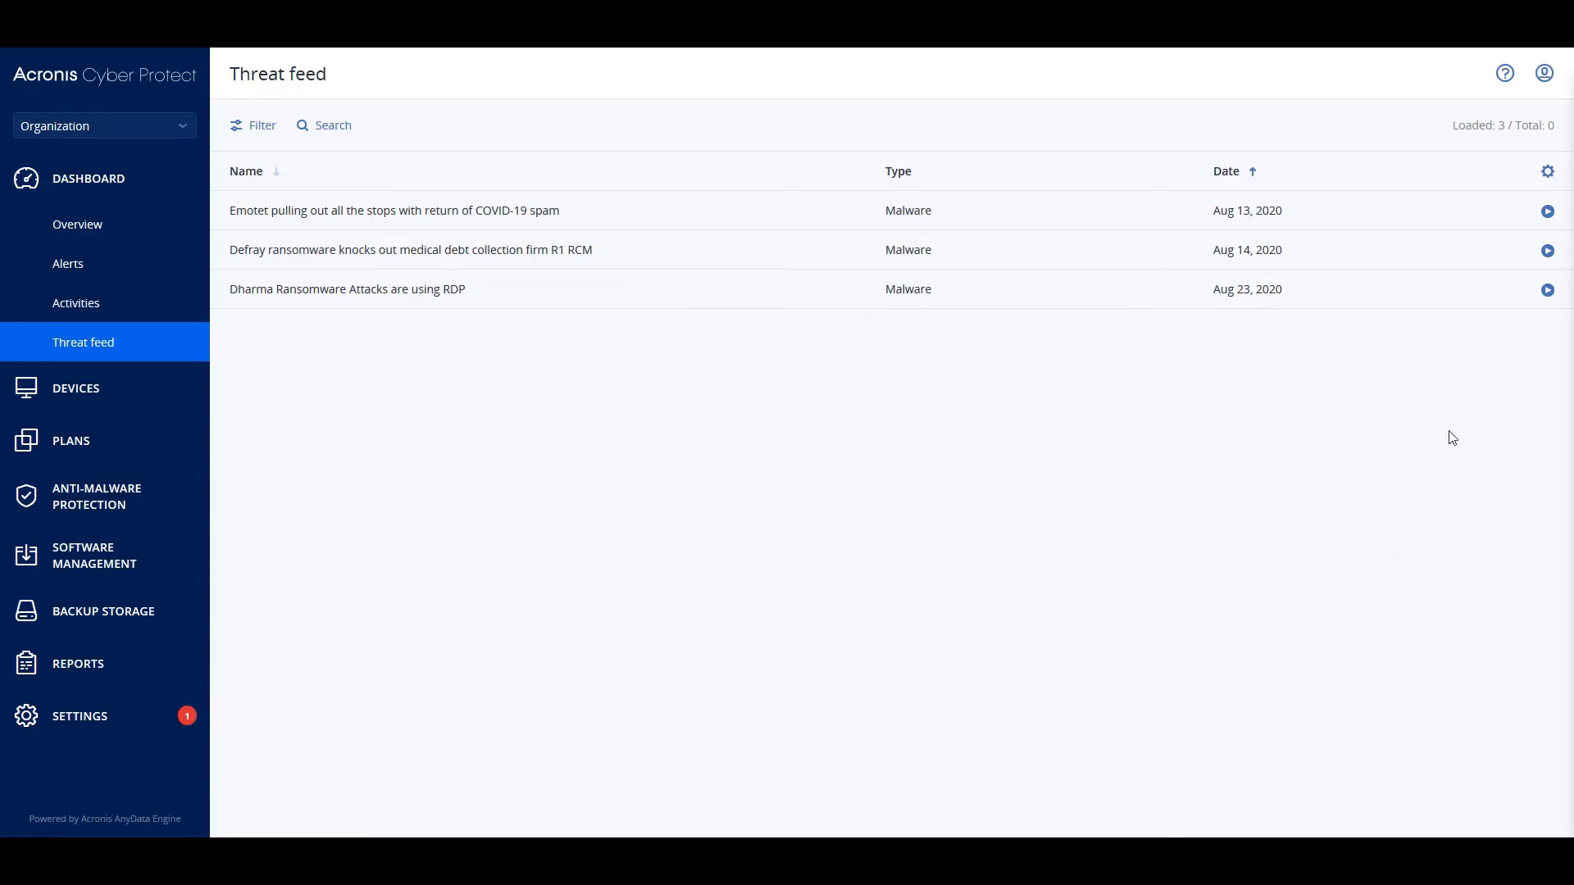
- Start the recommended anti-malware full scan and backup of unprotected machines for the "Dharma Ransomware Attacks are using RDP" threat
left_click(1548, 293)
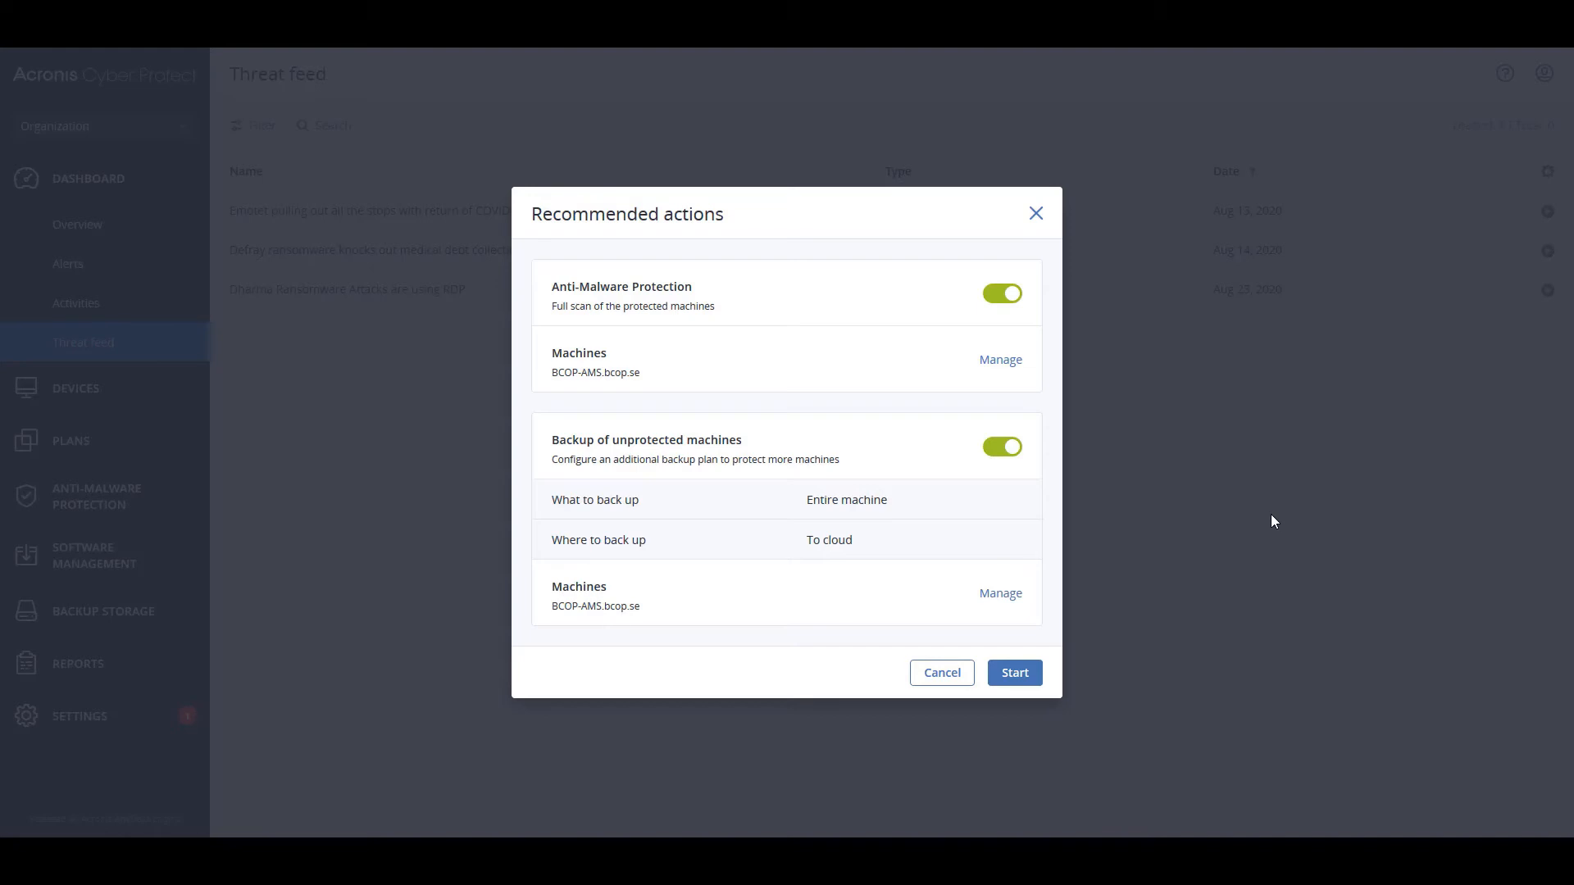
left_click(1015, 672)
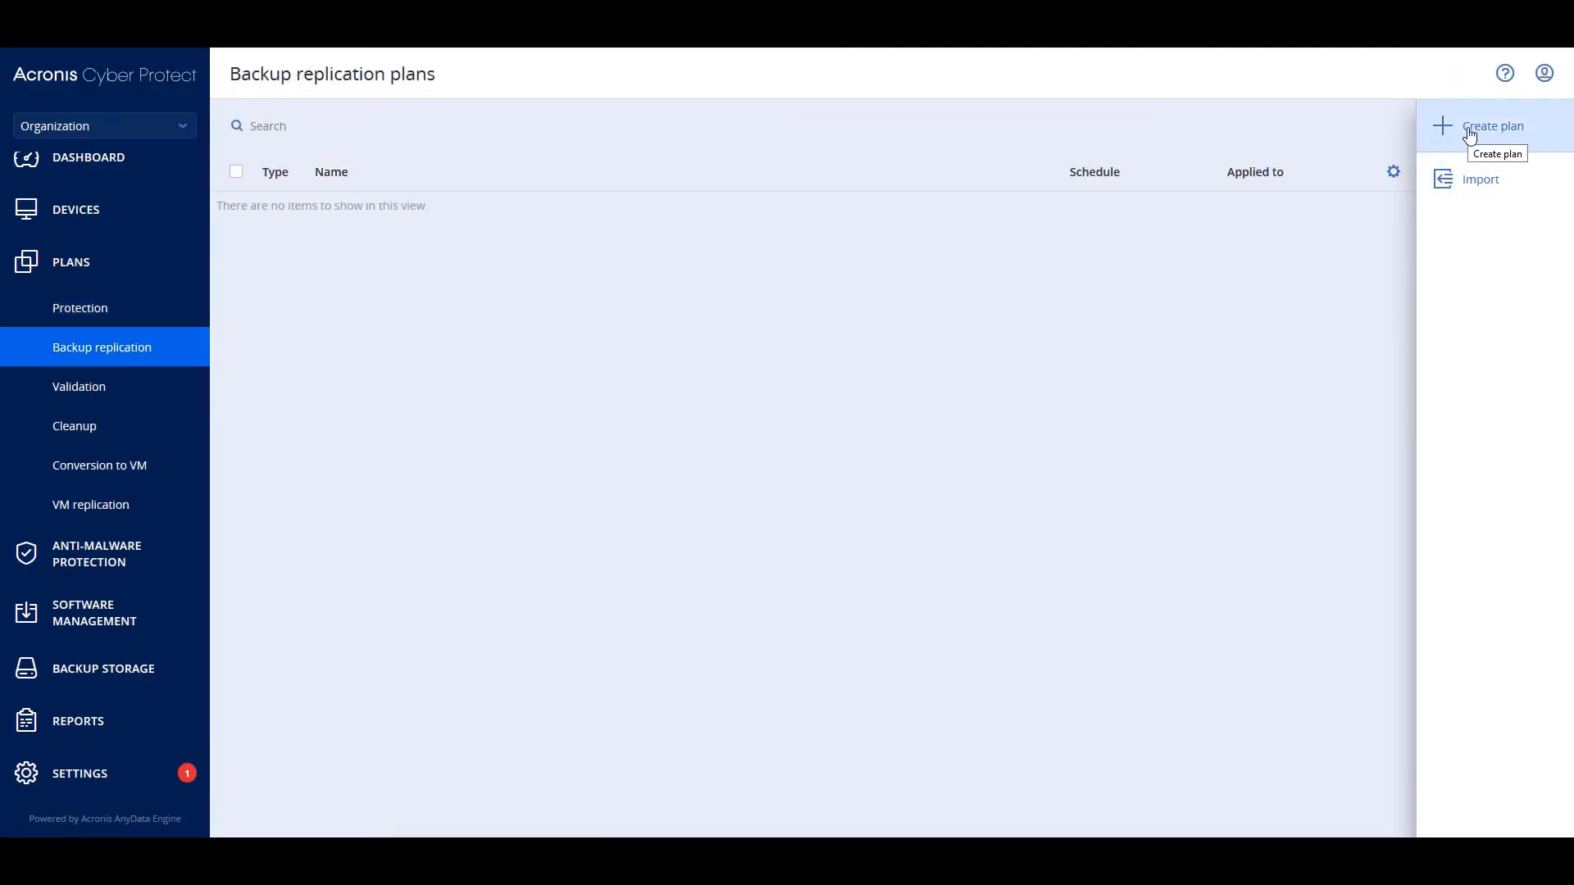
- Review a new backup replication plan's settings, including the choices for how to replicate, and cancel the plan
left_click(1470, 136)
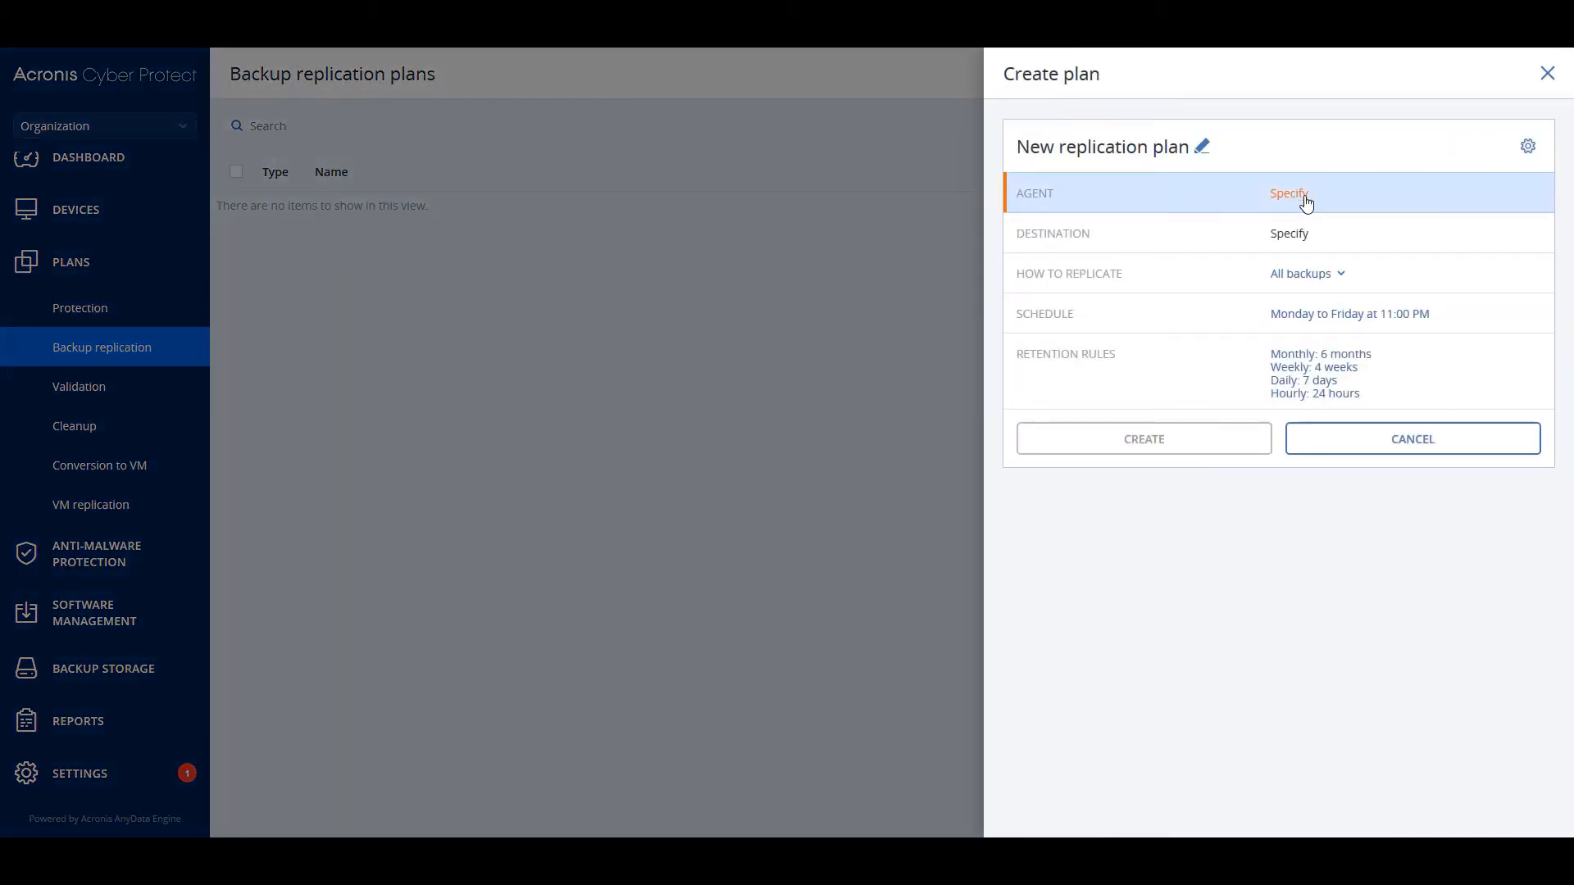
left_click(1322, 276)
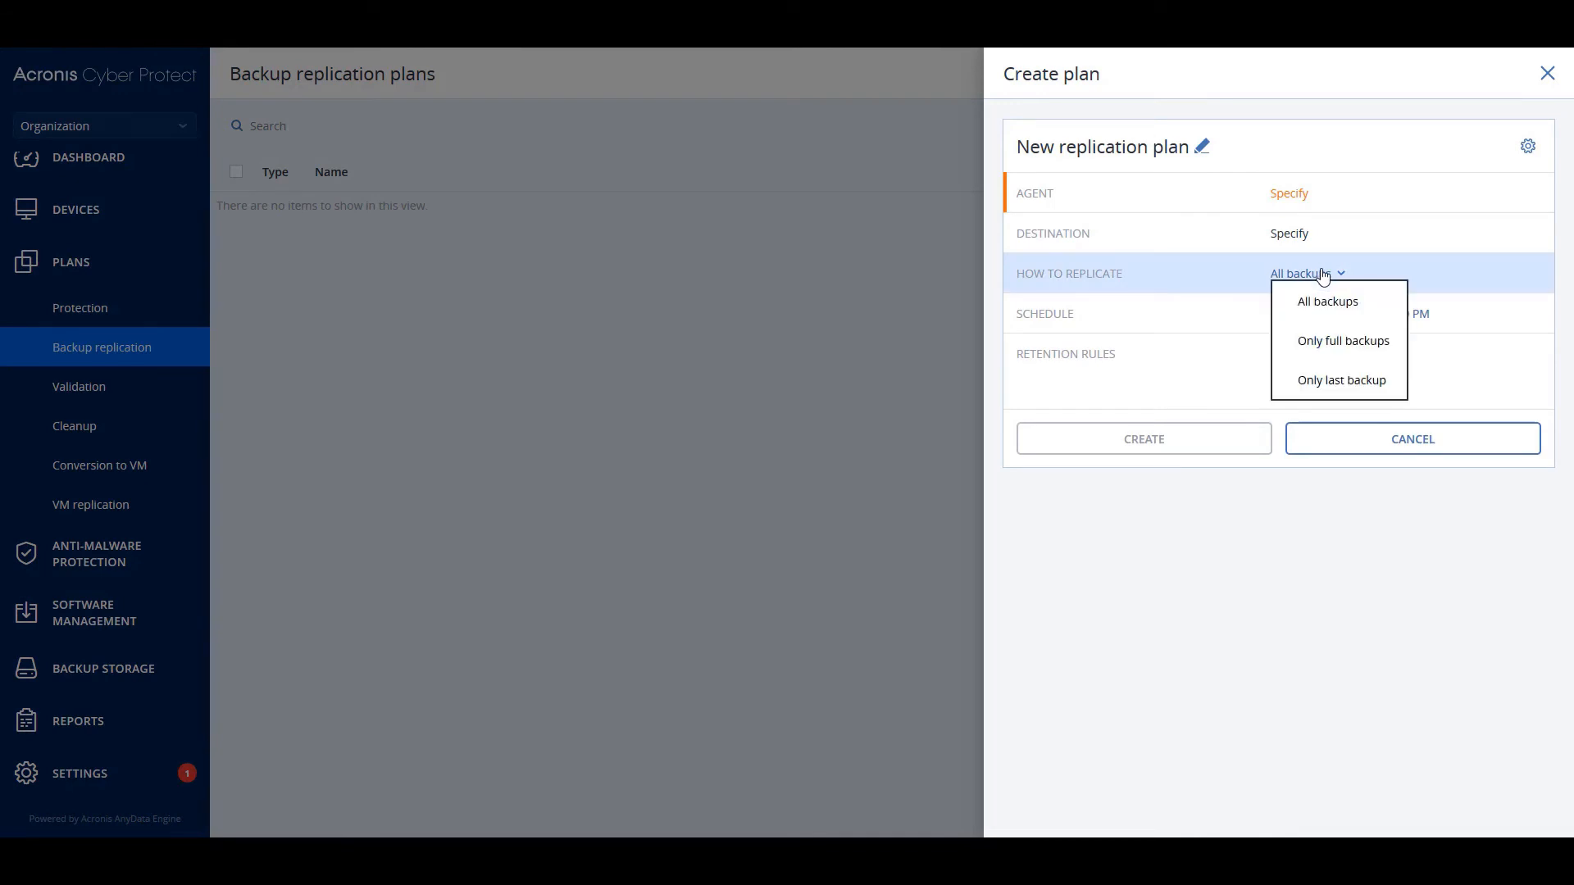
left_click(1330, 557)
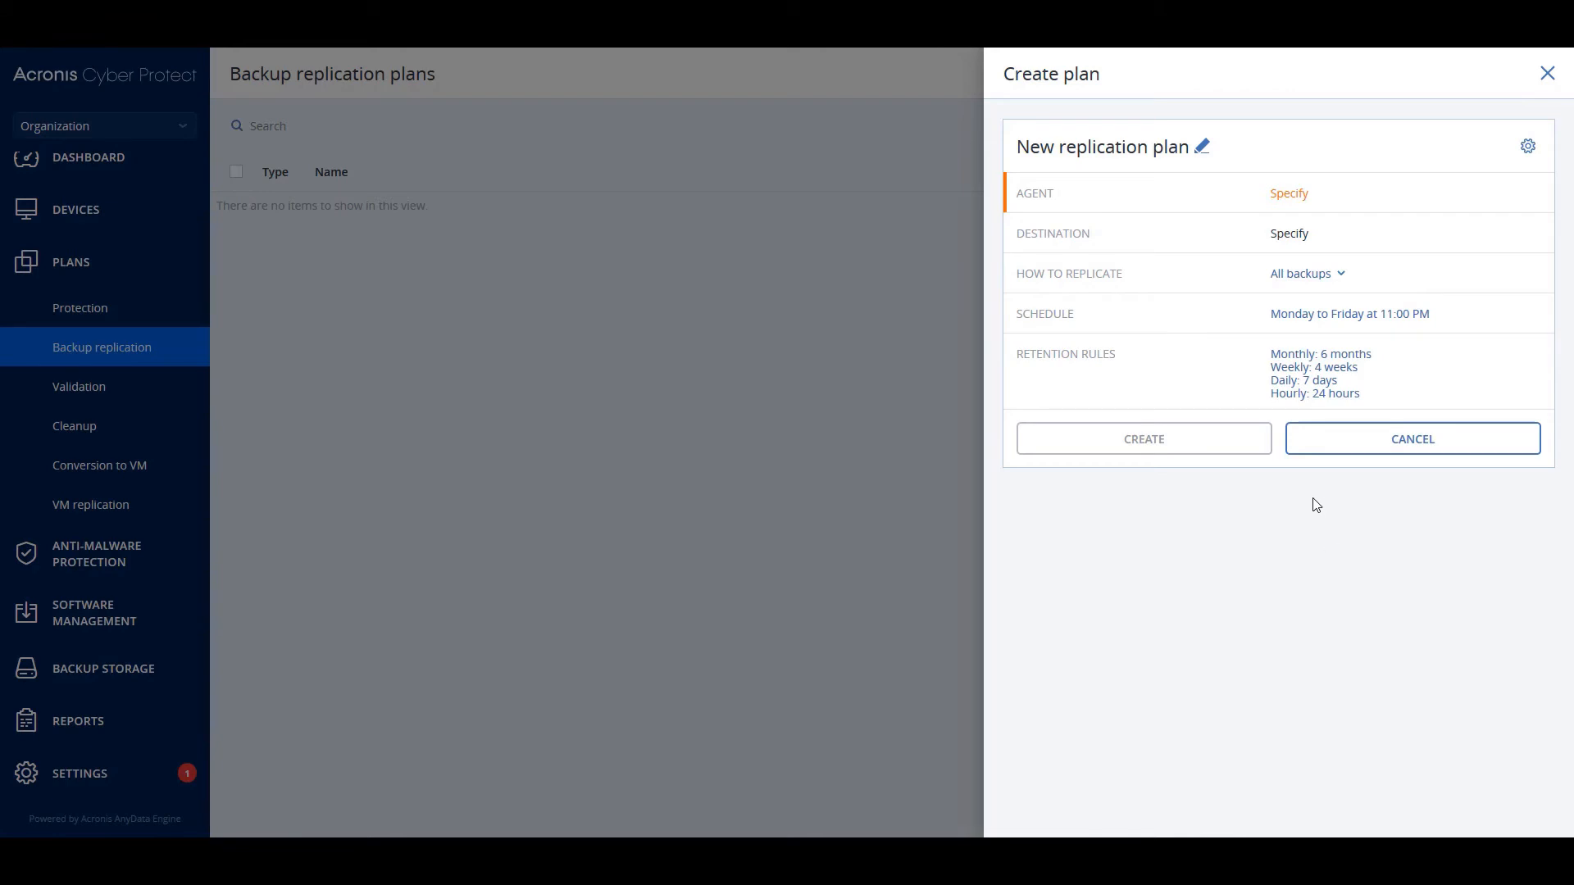
left_click(1352, 452)
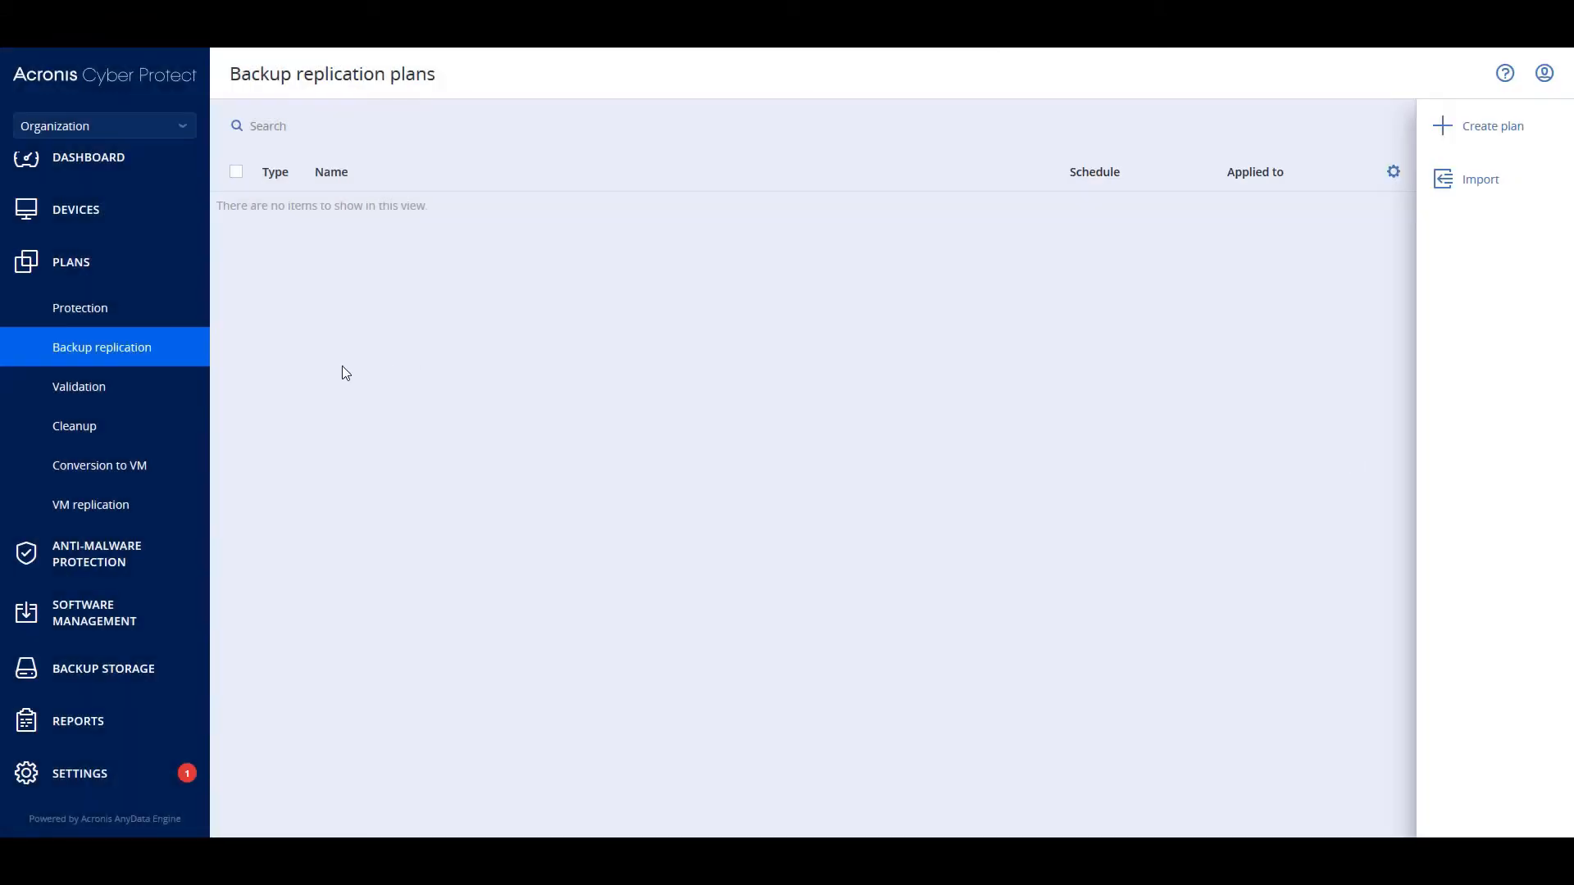
- Review a new validation plan's choices for what and how to validate, and close it without creating the plan
left_click(82, 390)
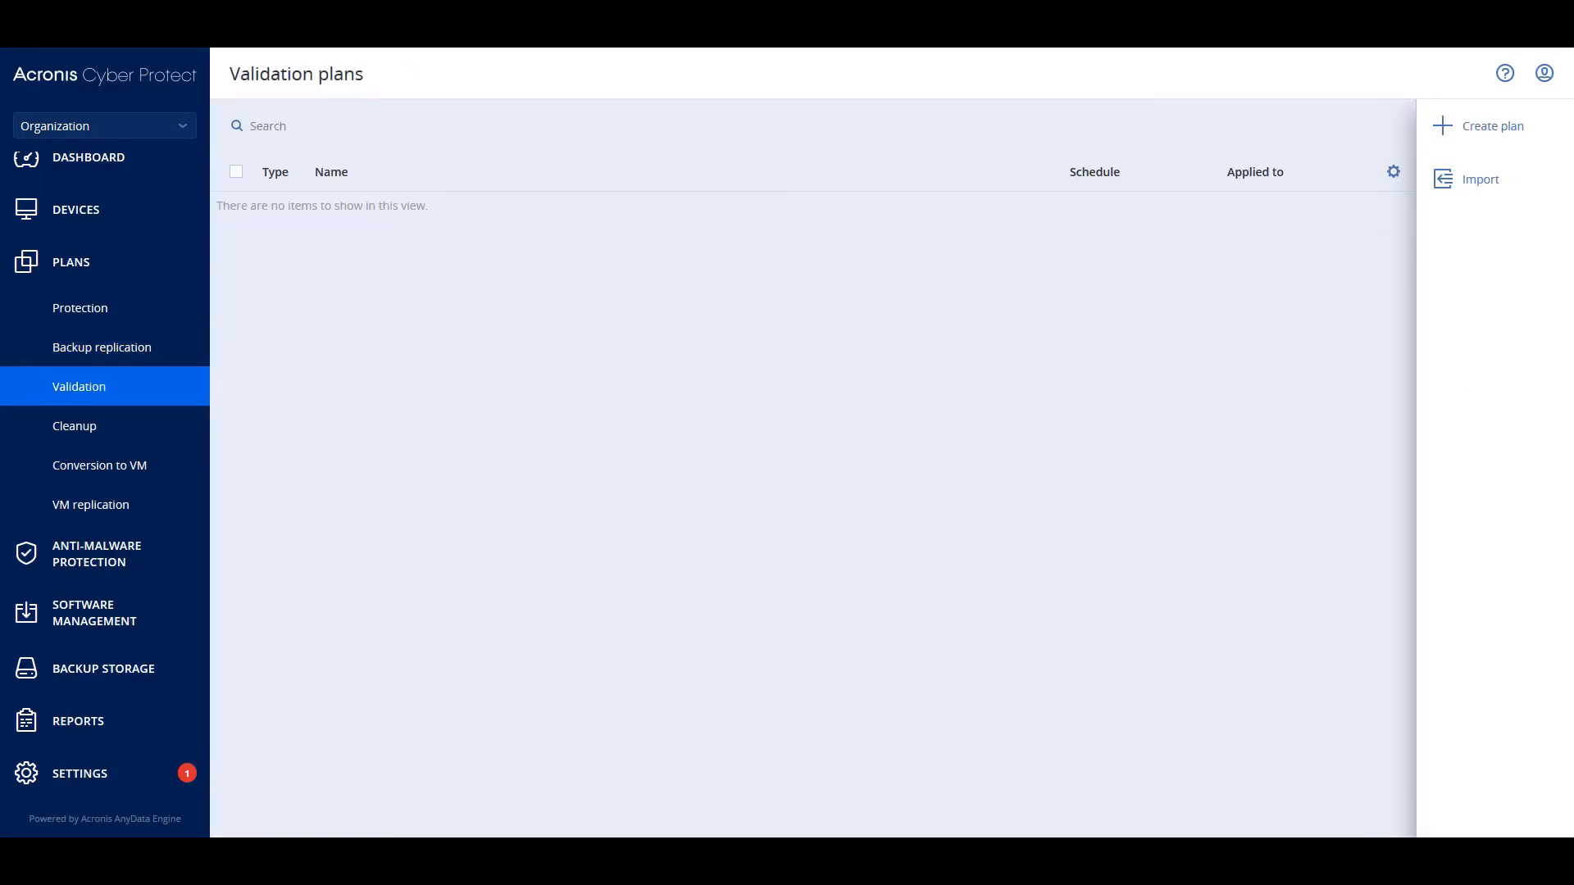
left_click(1481, 130)
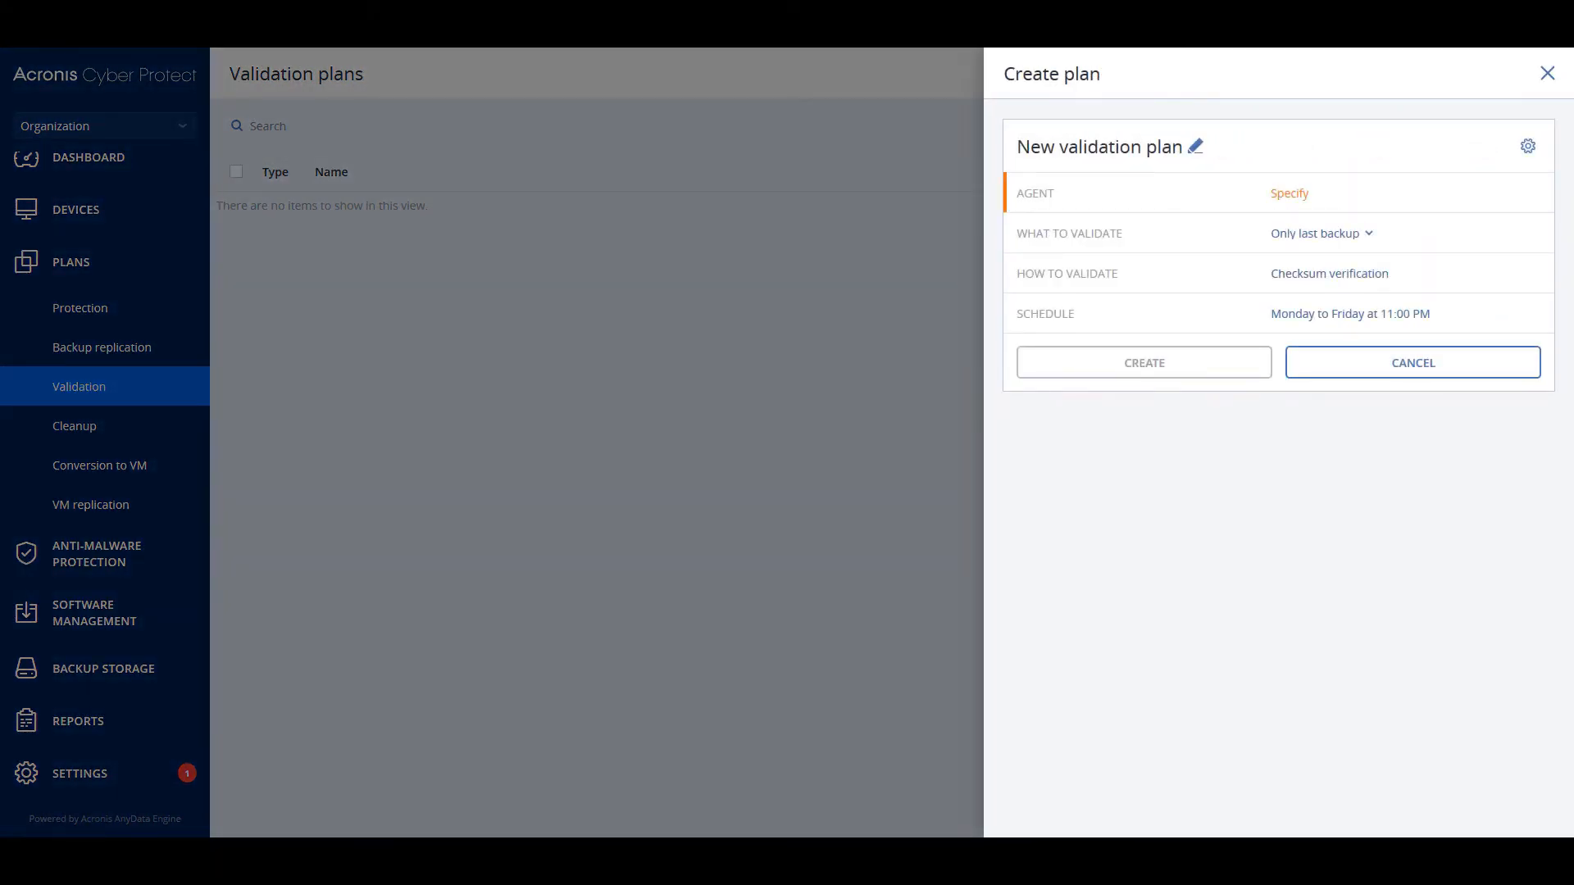
left_click(1315, 238)
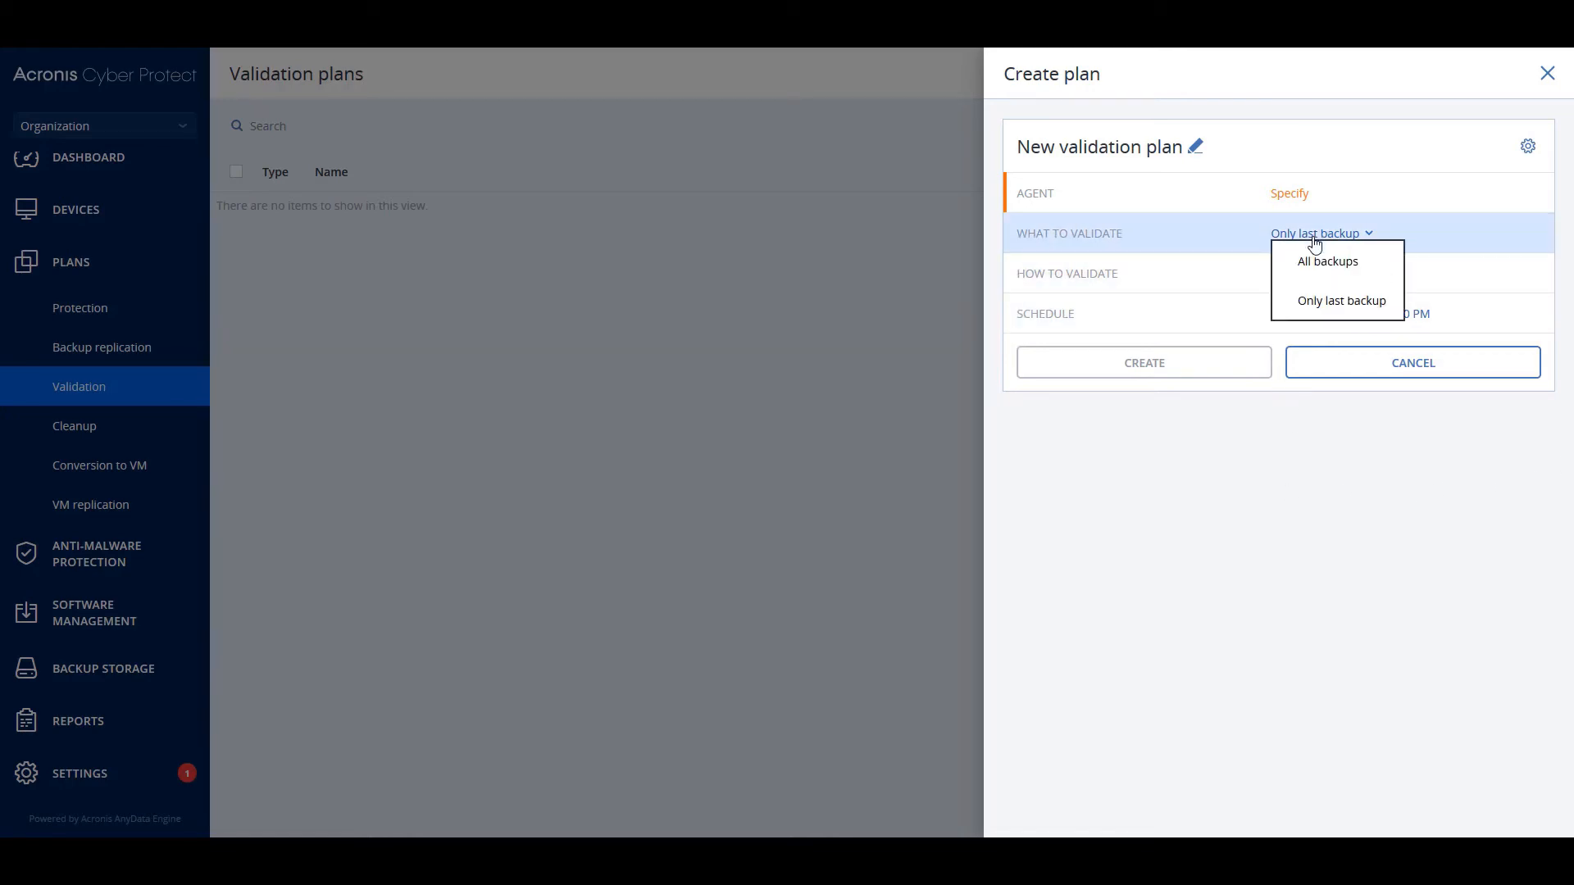
left_click(1247, 542)
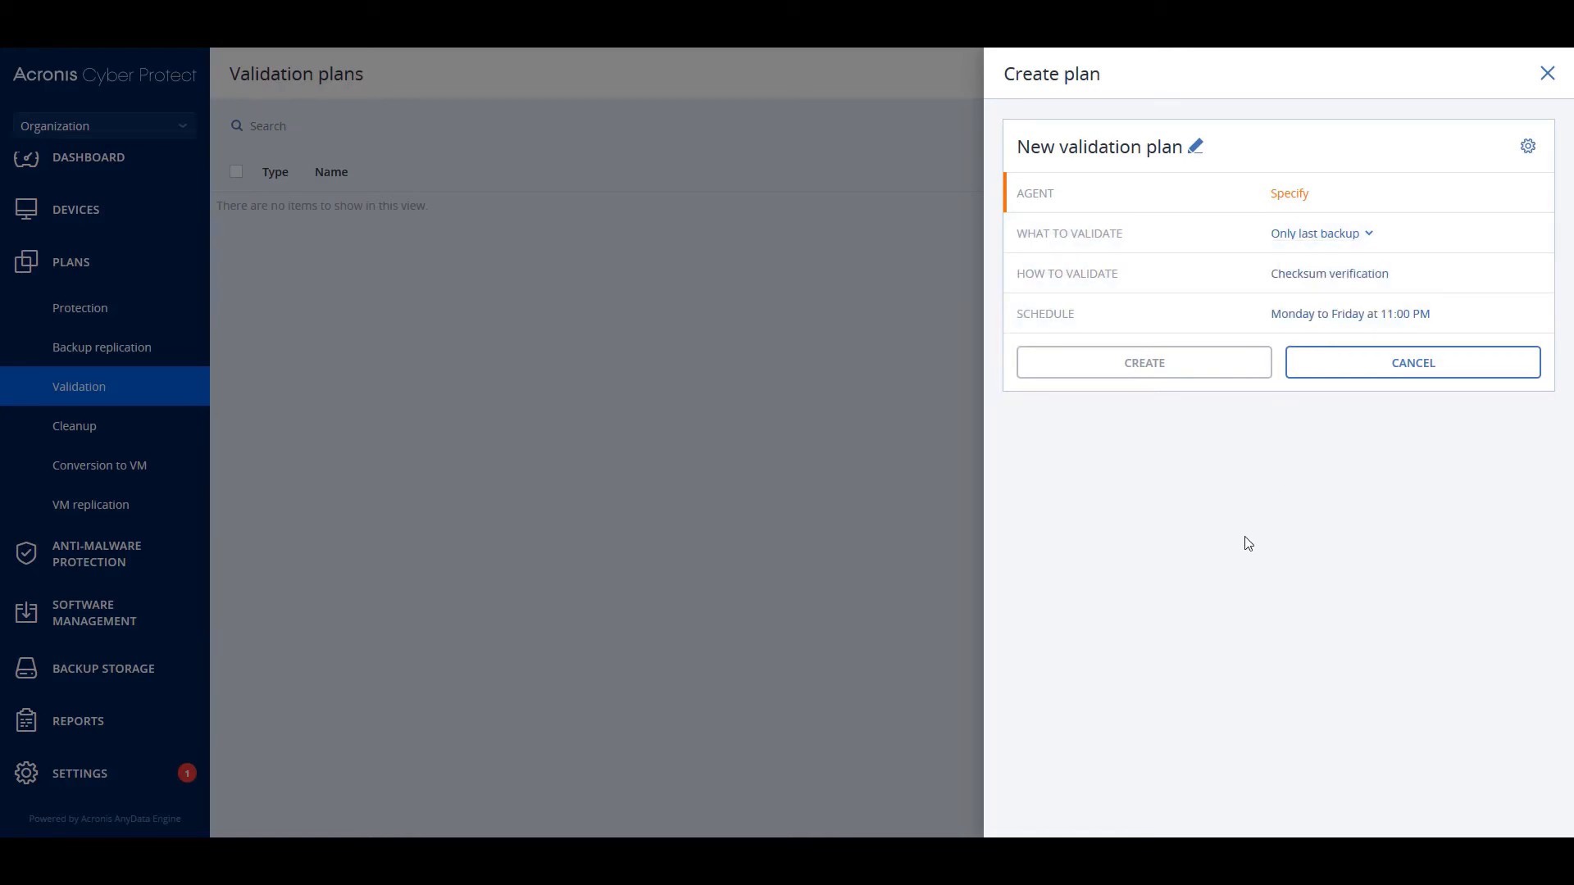
left_click(1311, 292)
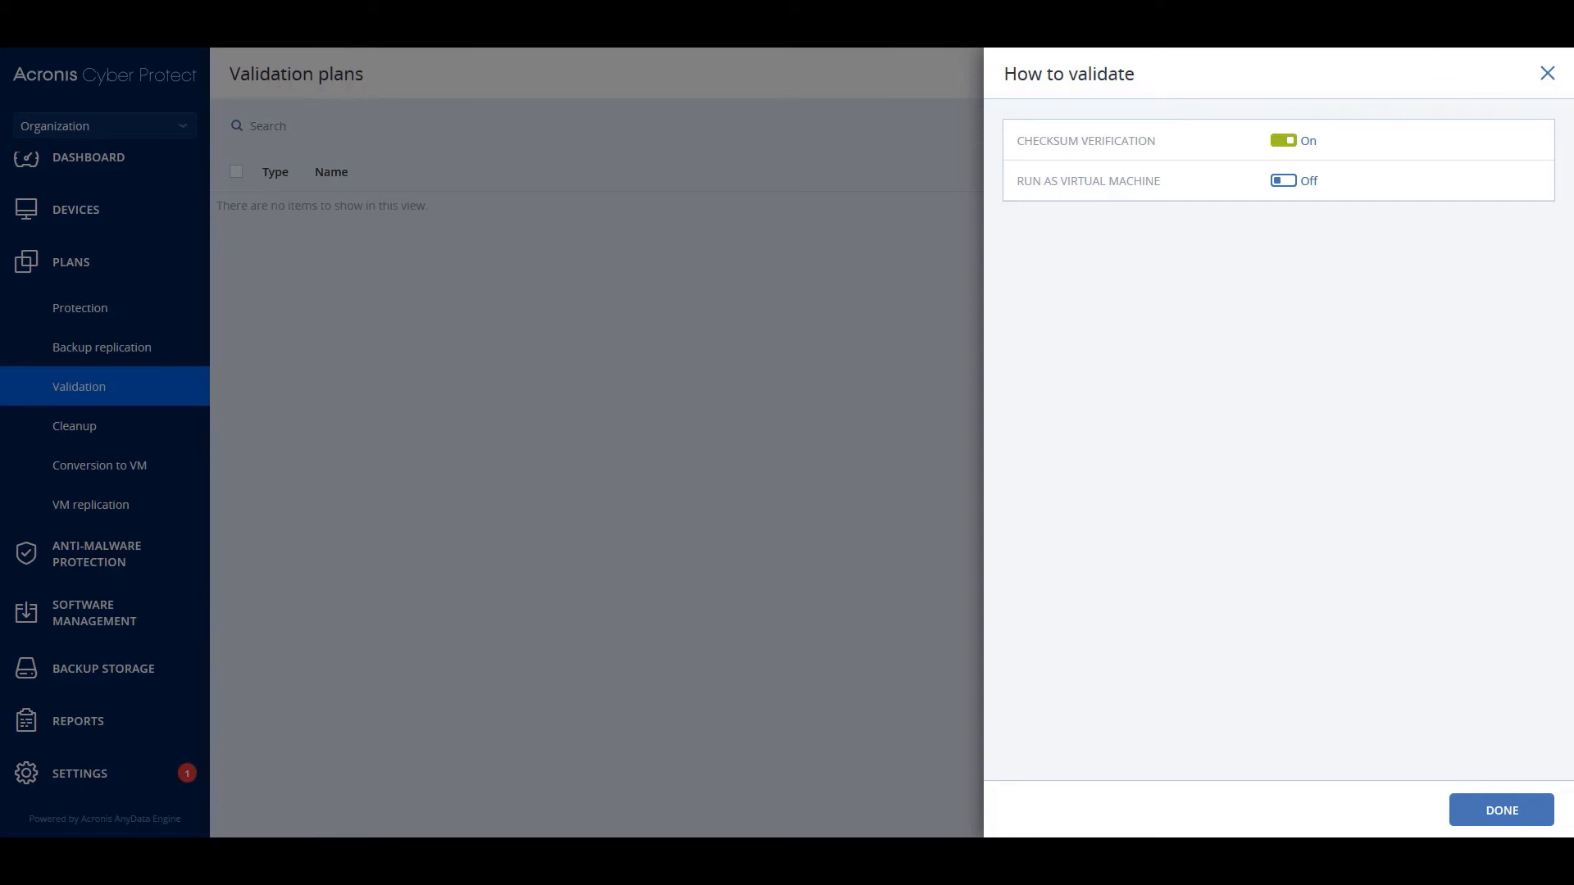
left_click(1546, 73)
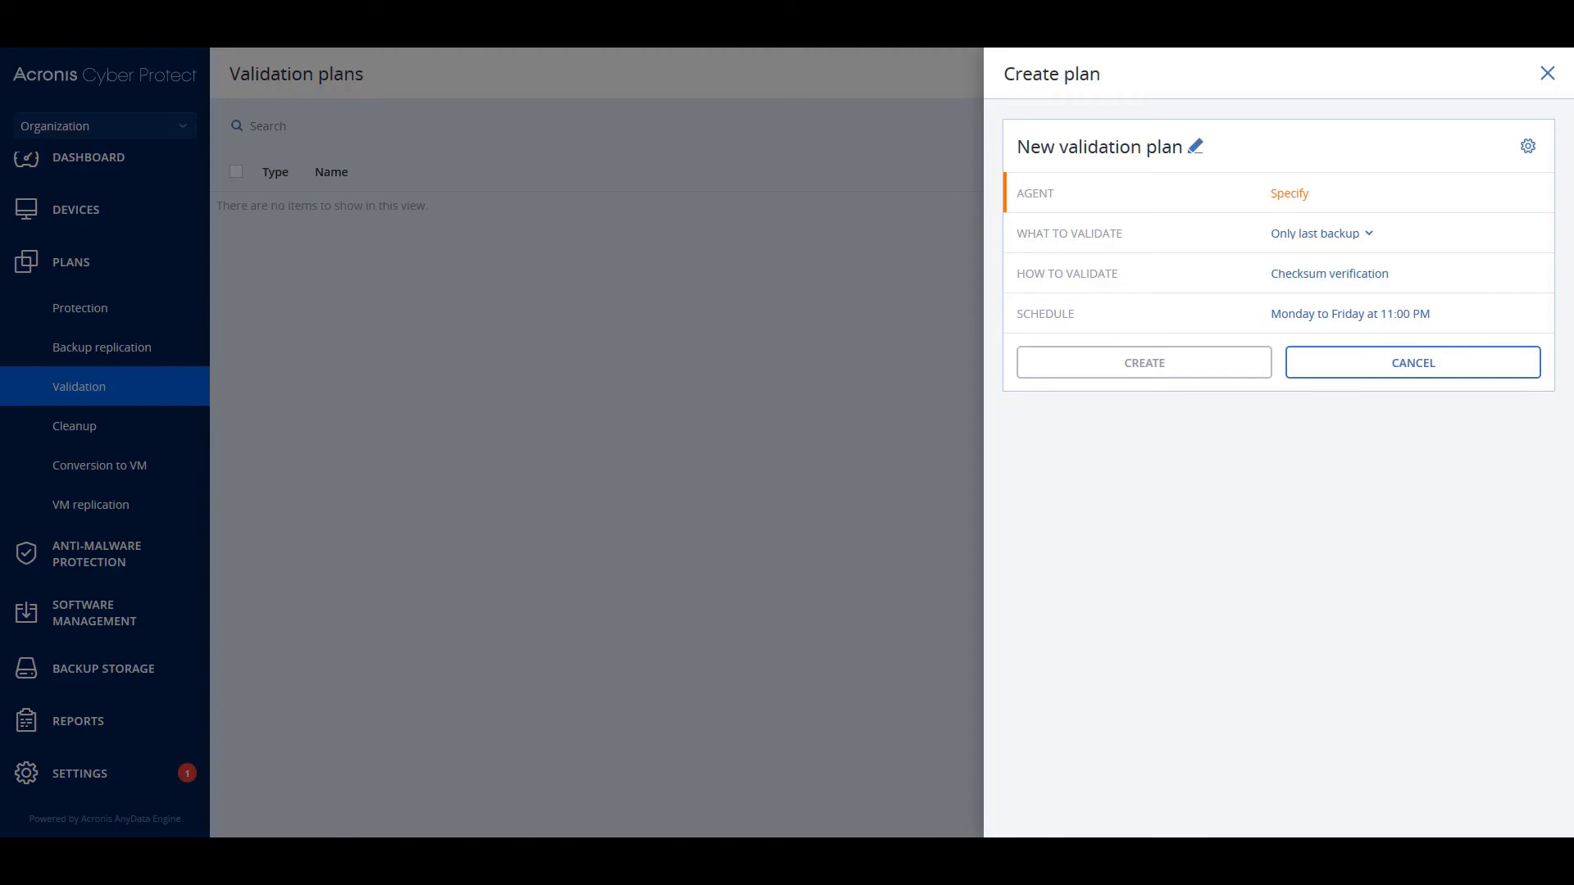
left_click(1547, 73)
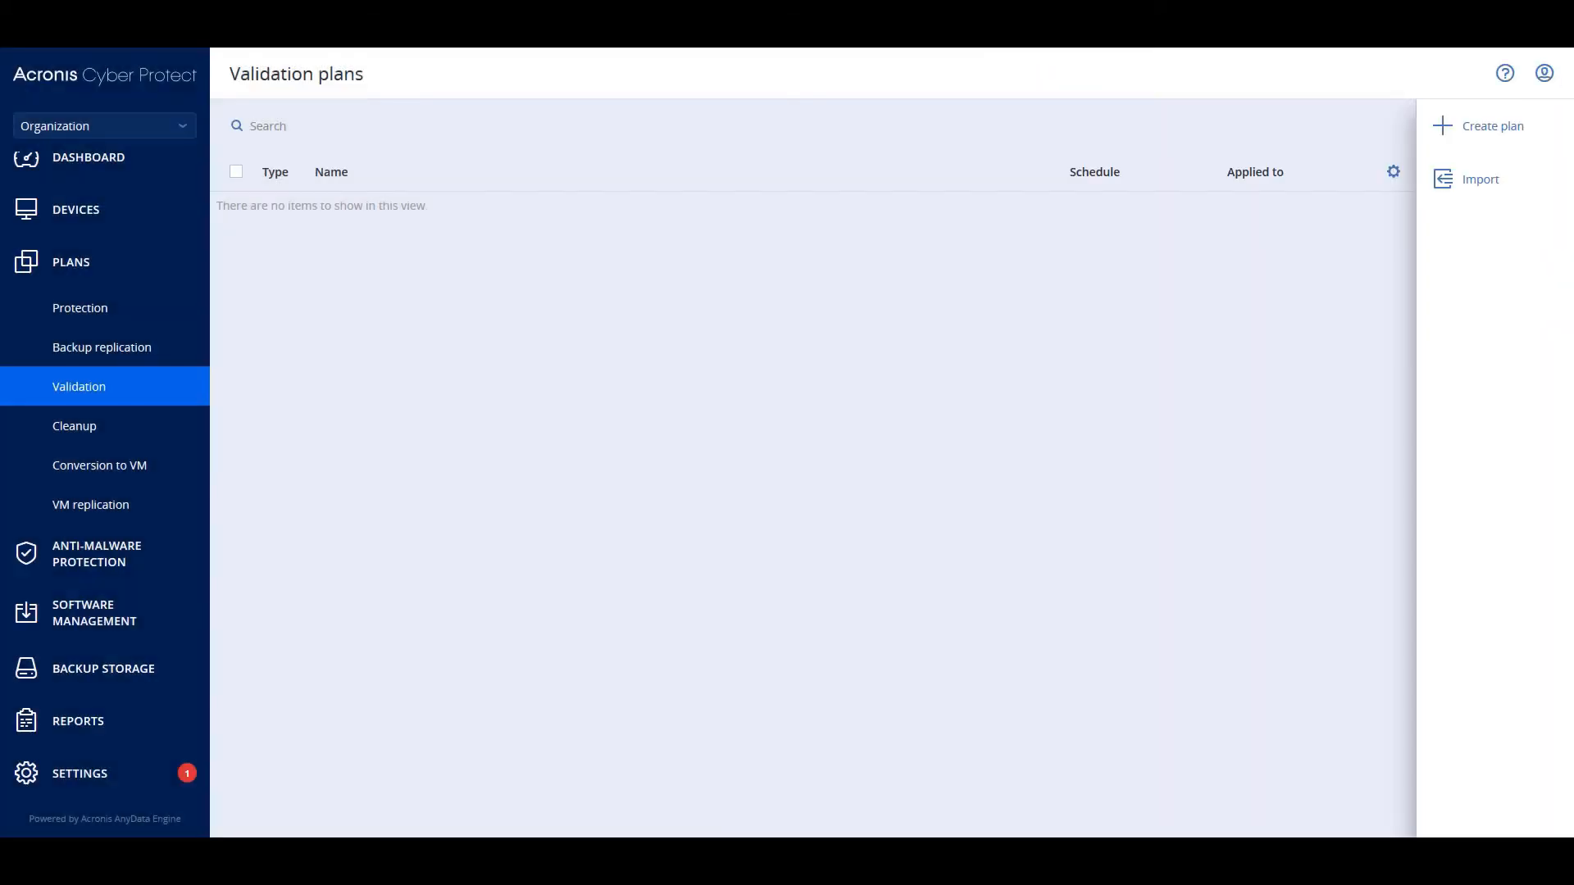
- Review a new cleanup plan's agent, schedule and retention rule settings, and cancel the plan without creating it
left_click(71, 435)
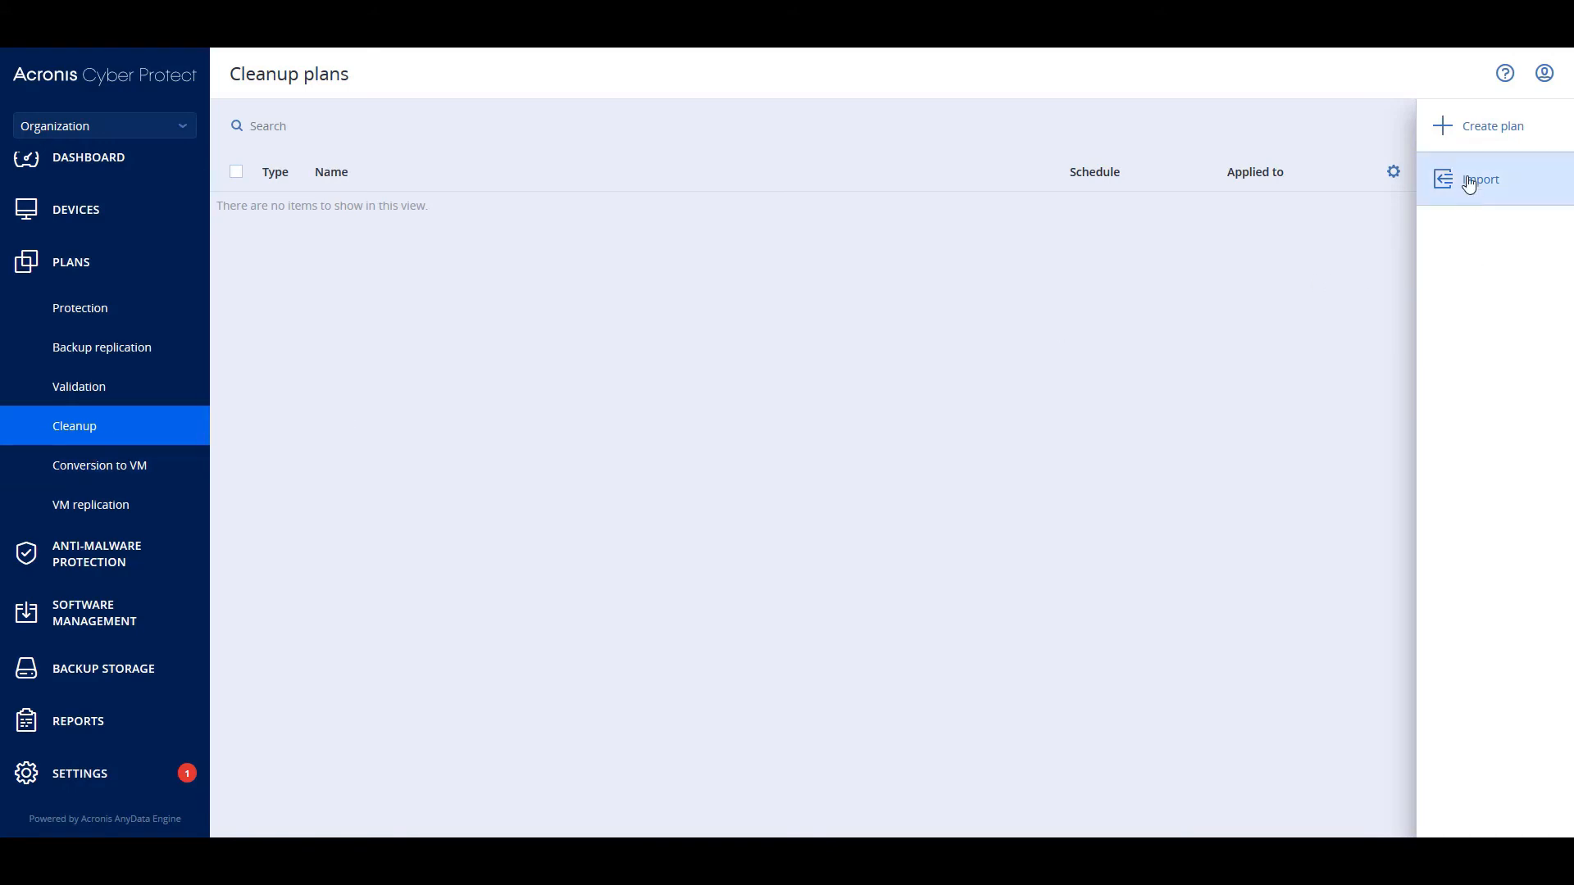
left_click(1469, 131)
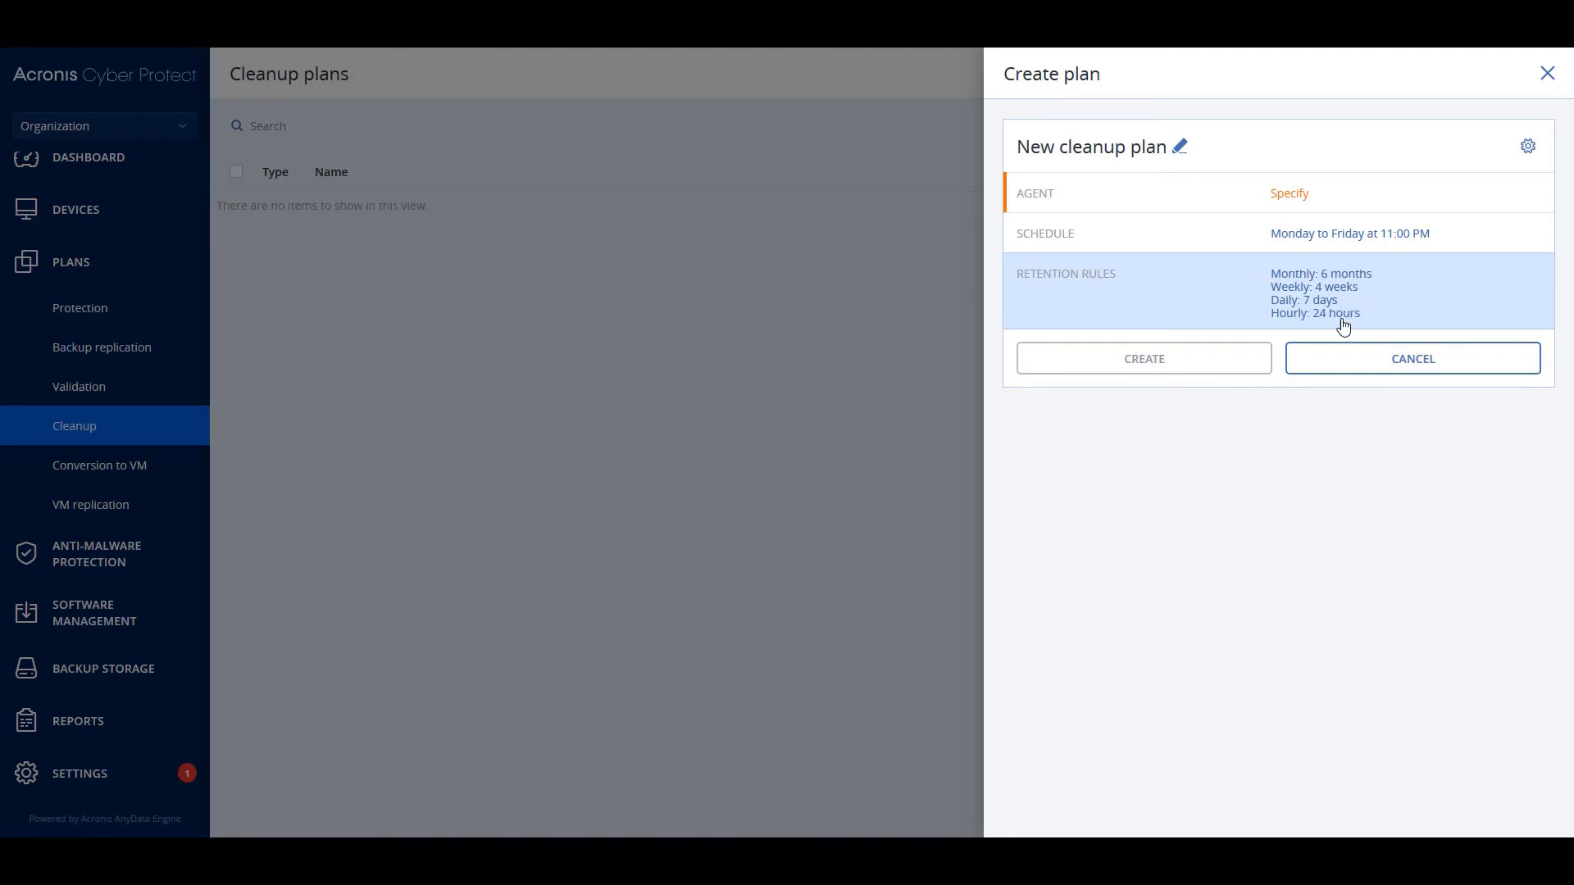
left_click(1359, 363)
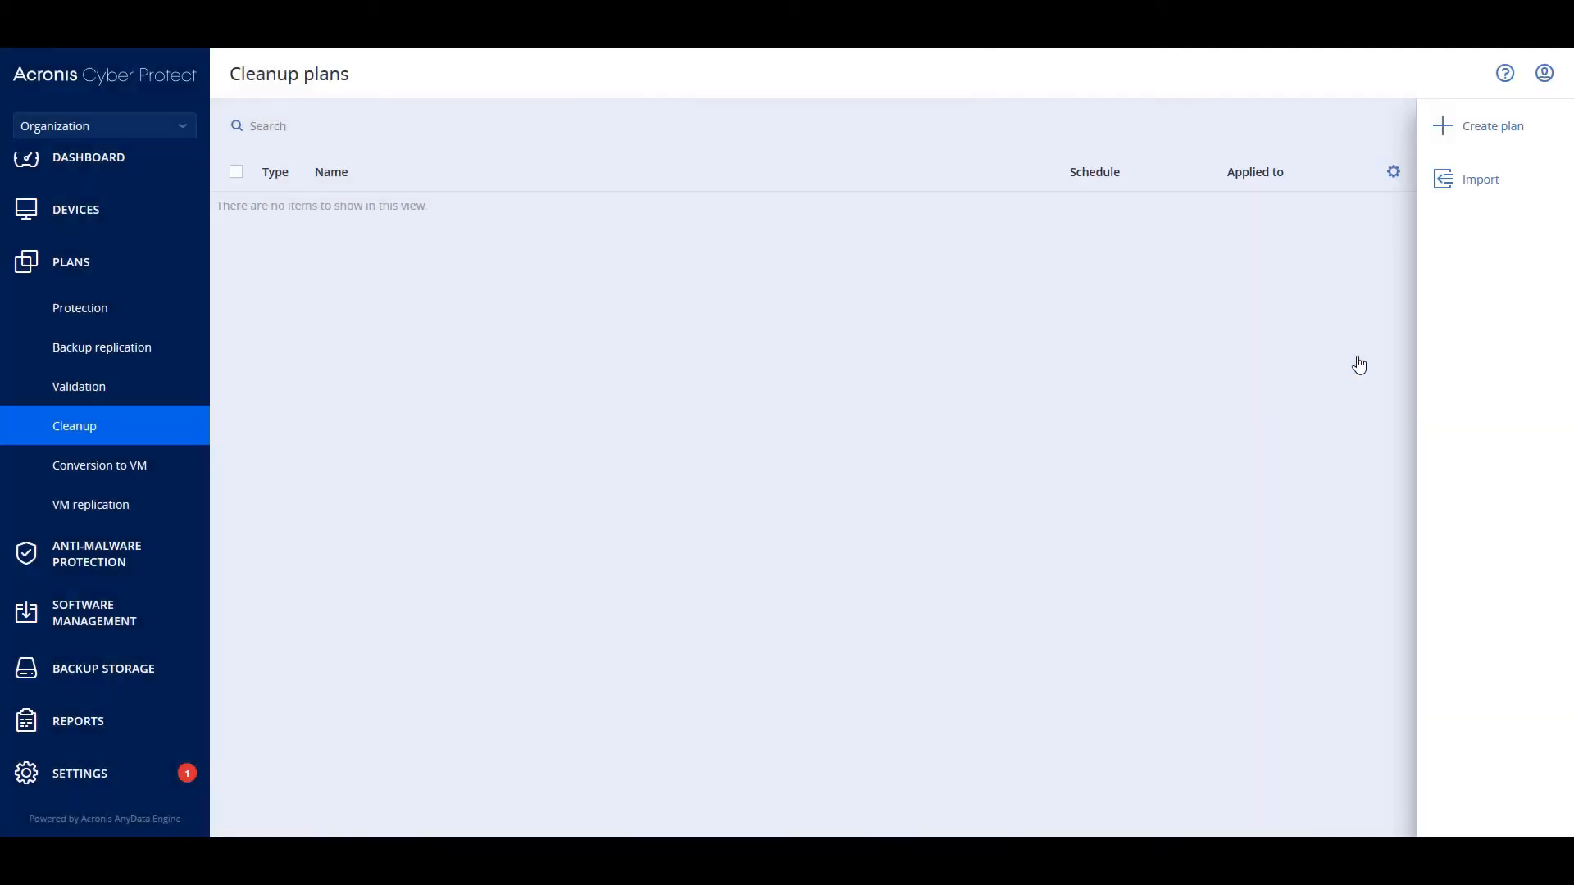
- Look over the quarantined files and the patch list, including the patch lifetime and automatic approval settings, leaving them unchanged
left_click(87, 558)
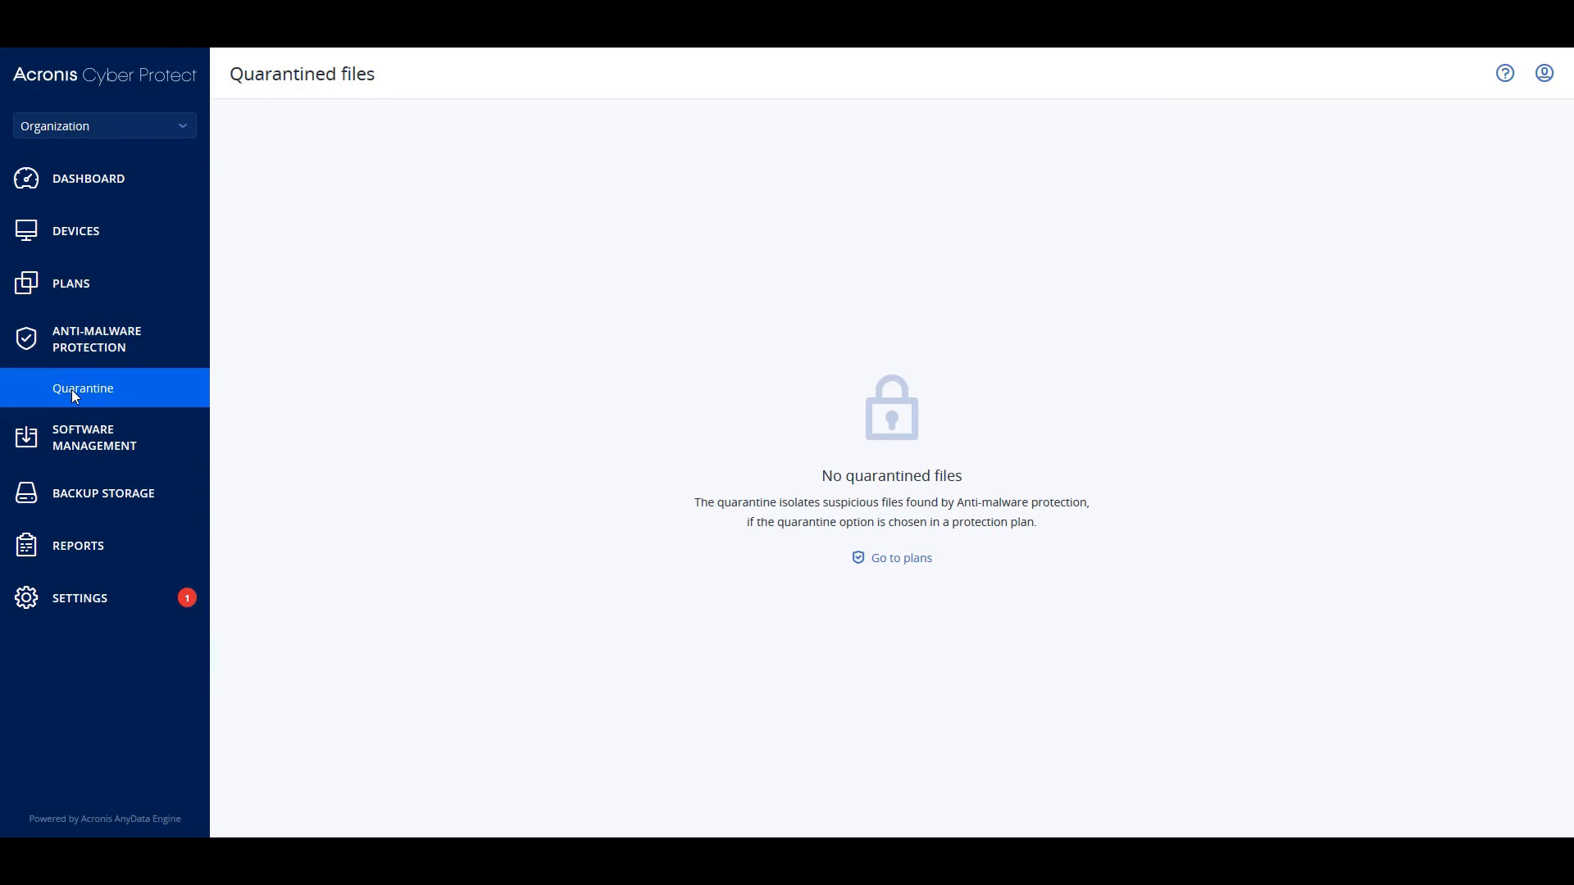
left_click(90, 441)
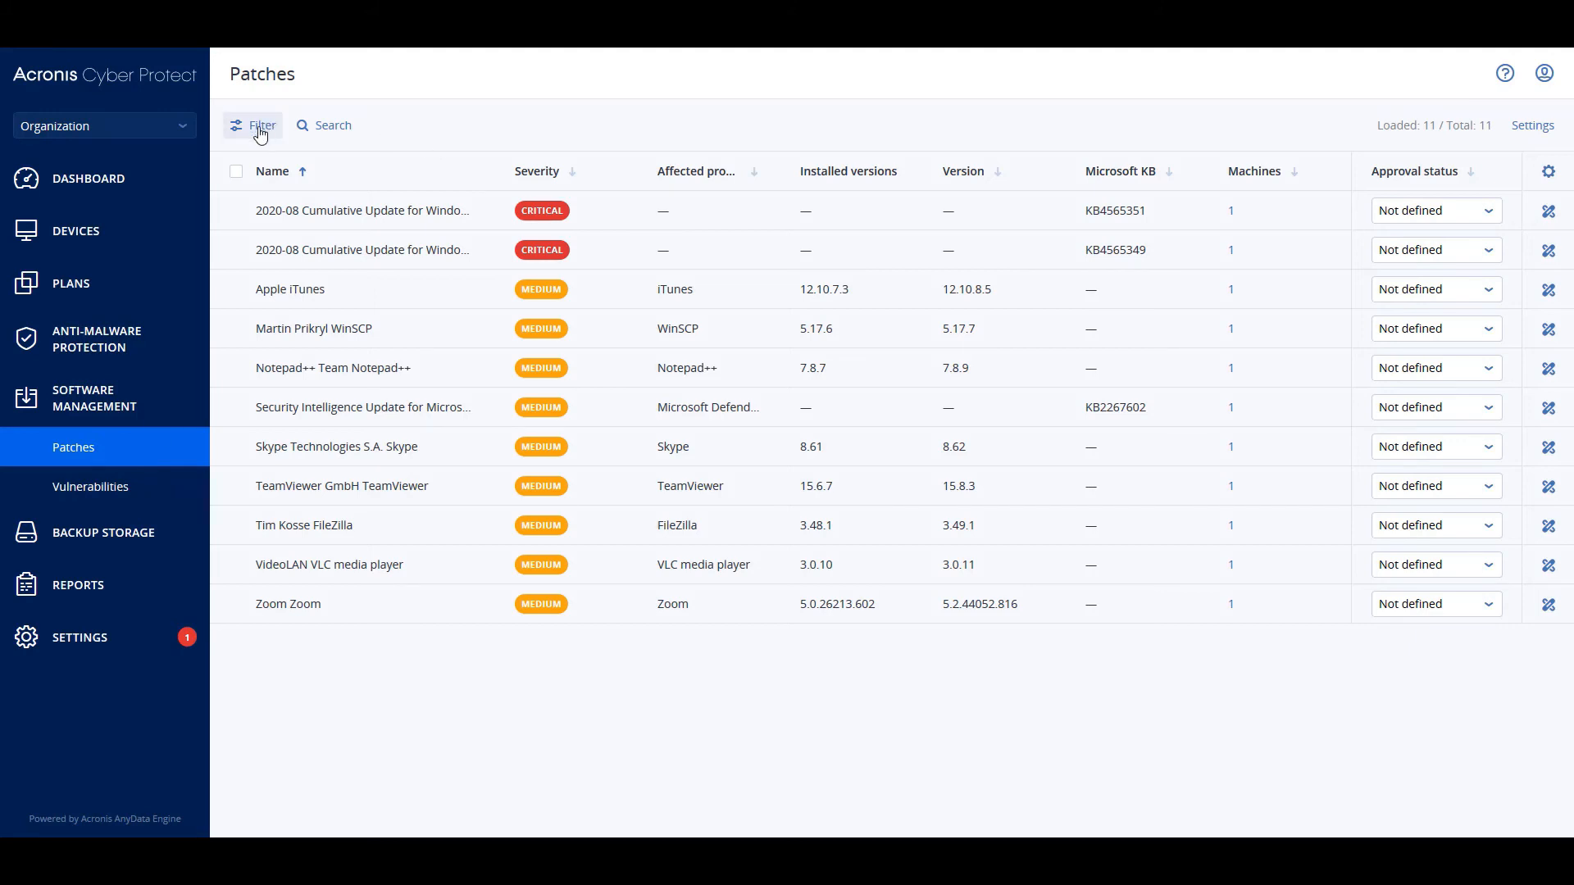
left_click(1539, 139)
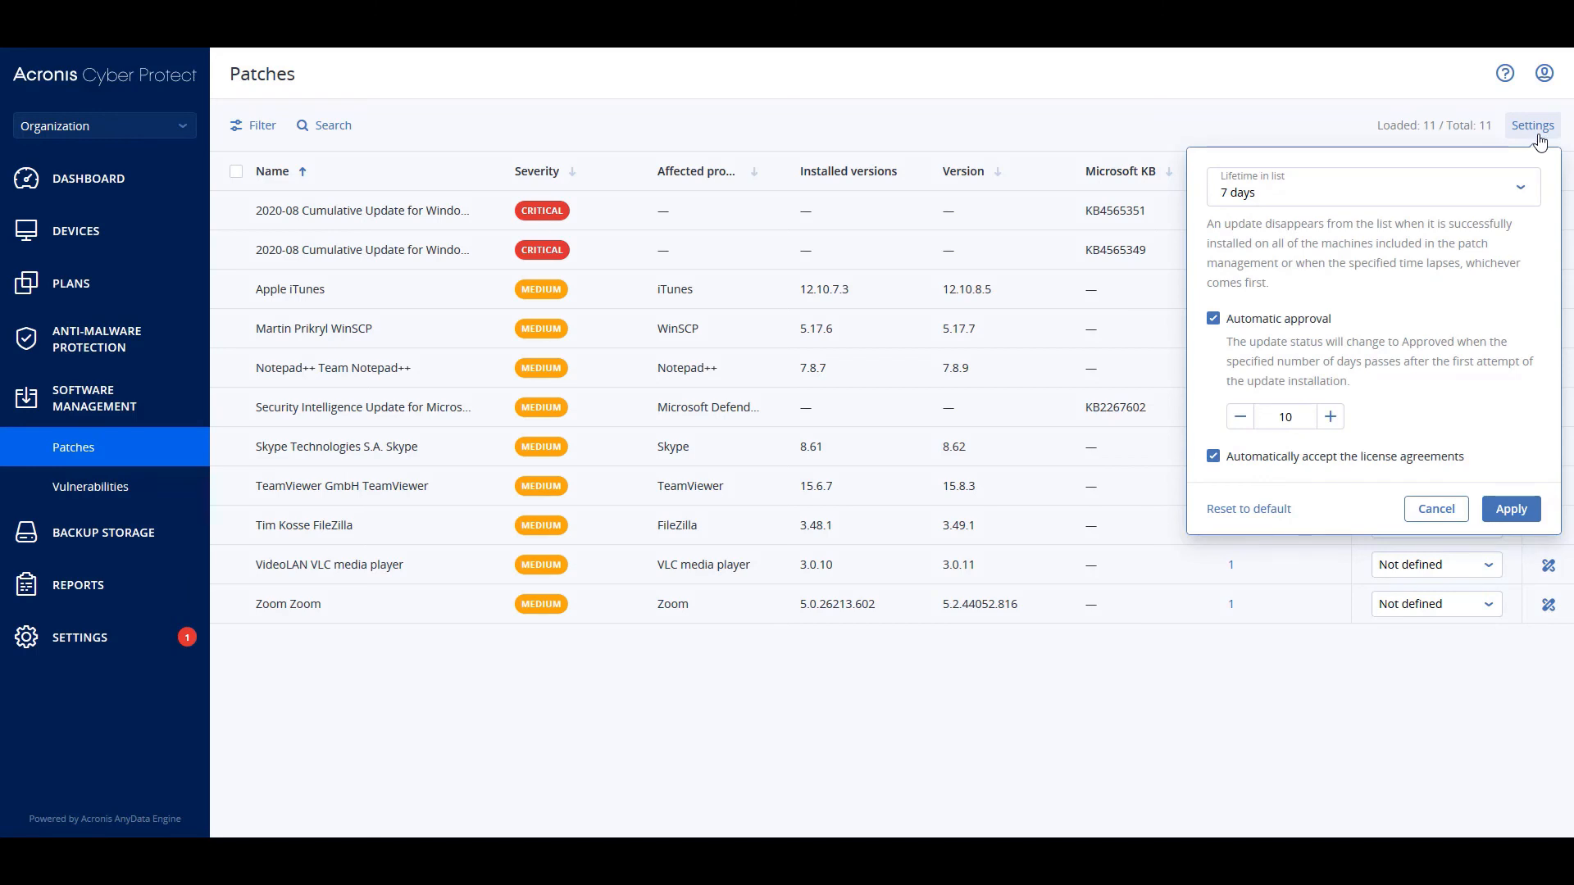
left_click(1446, 511)
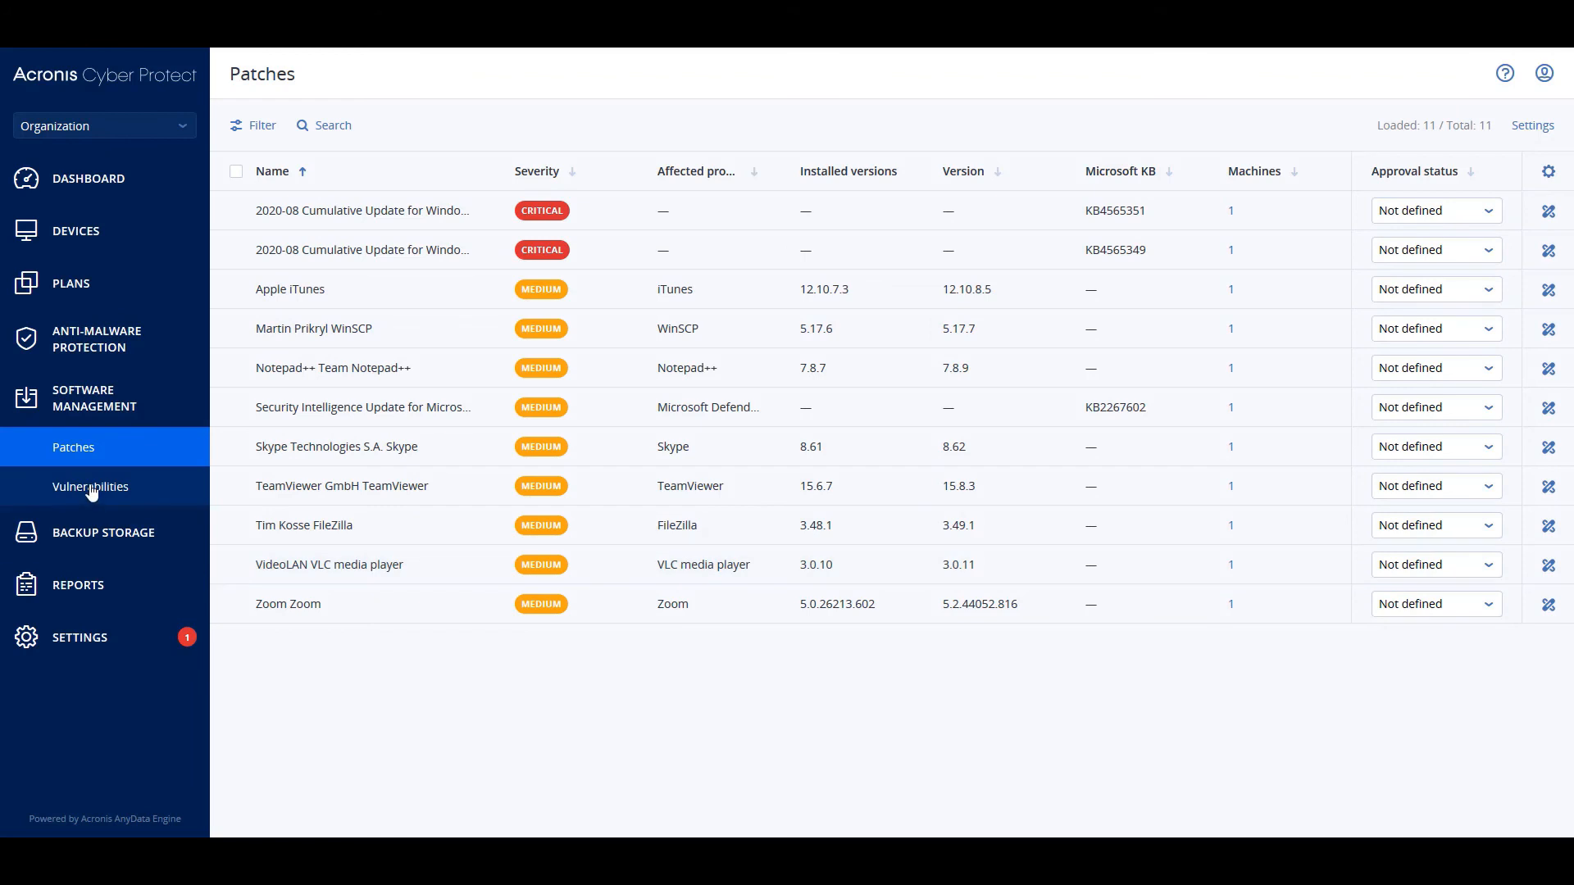
- Look over the backup storage locations and the available report types, and close report creation without adding a report
left_click(93, 539)
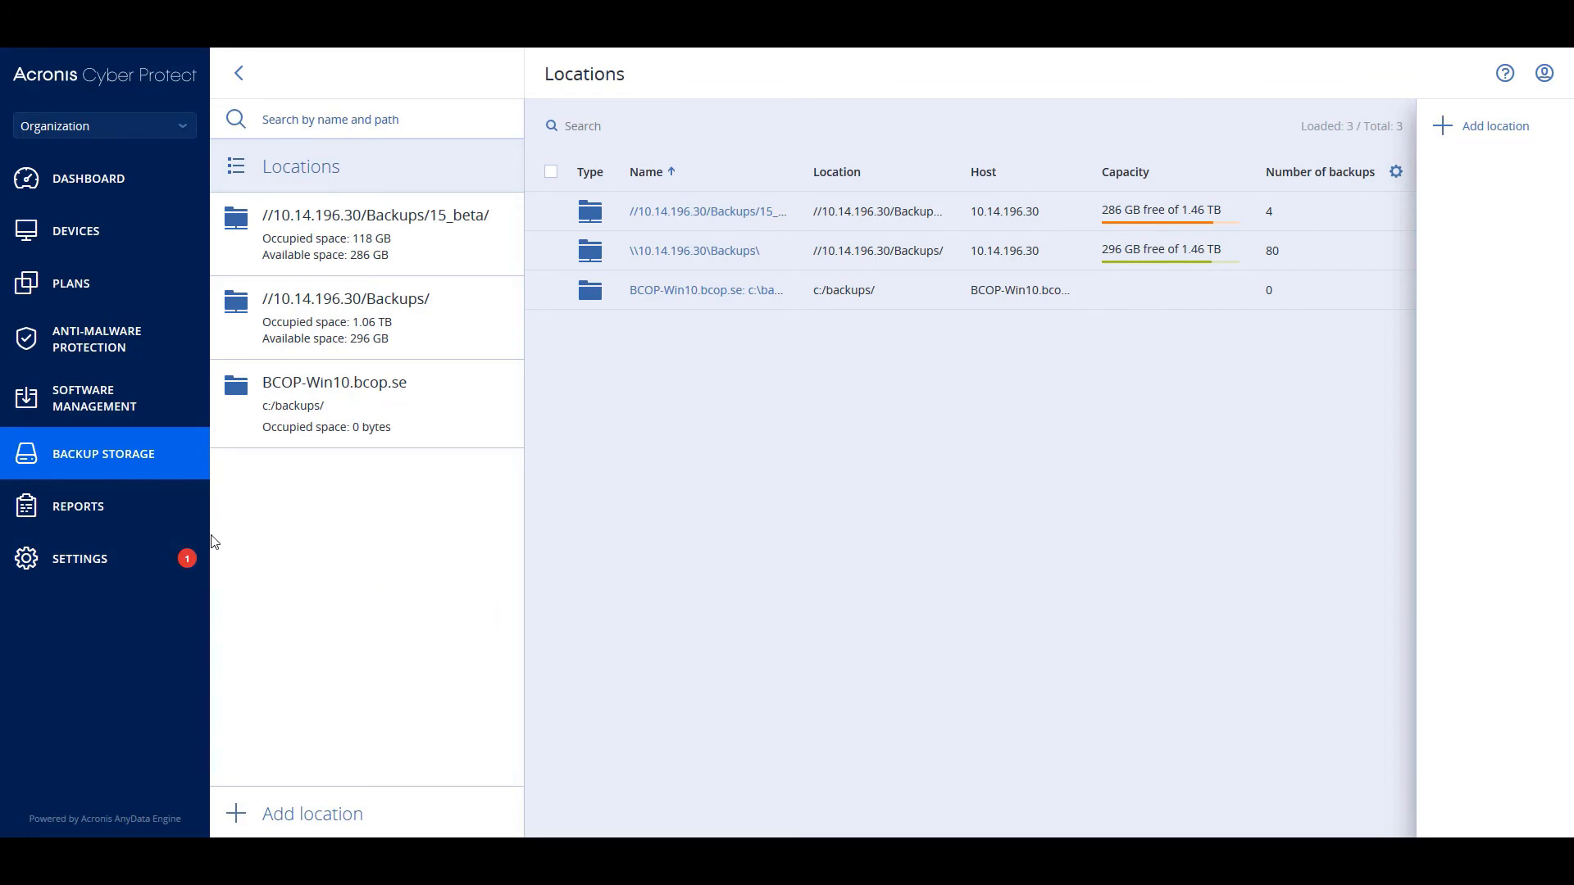
left_click(112, 509)
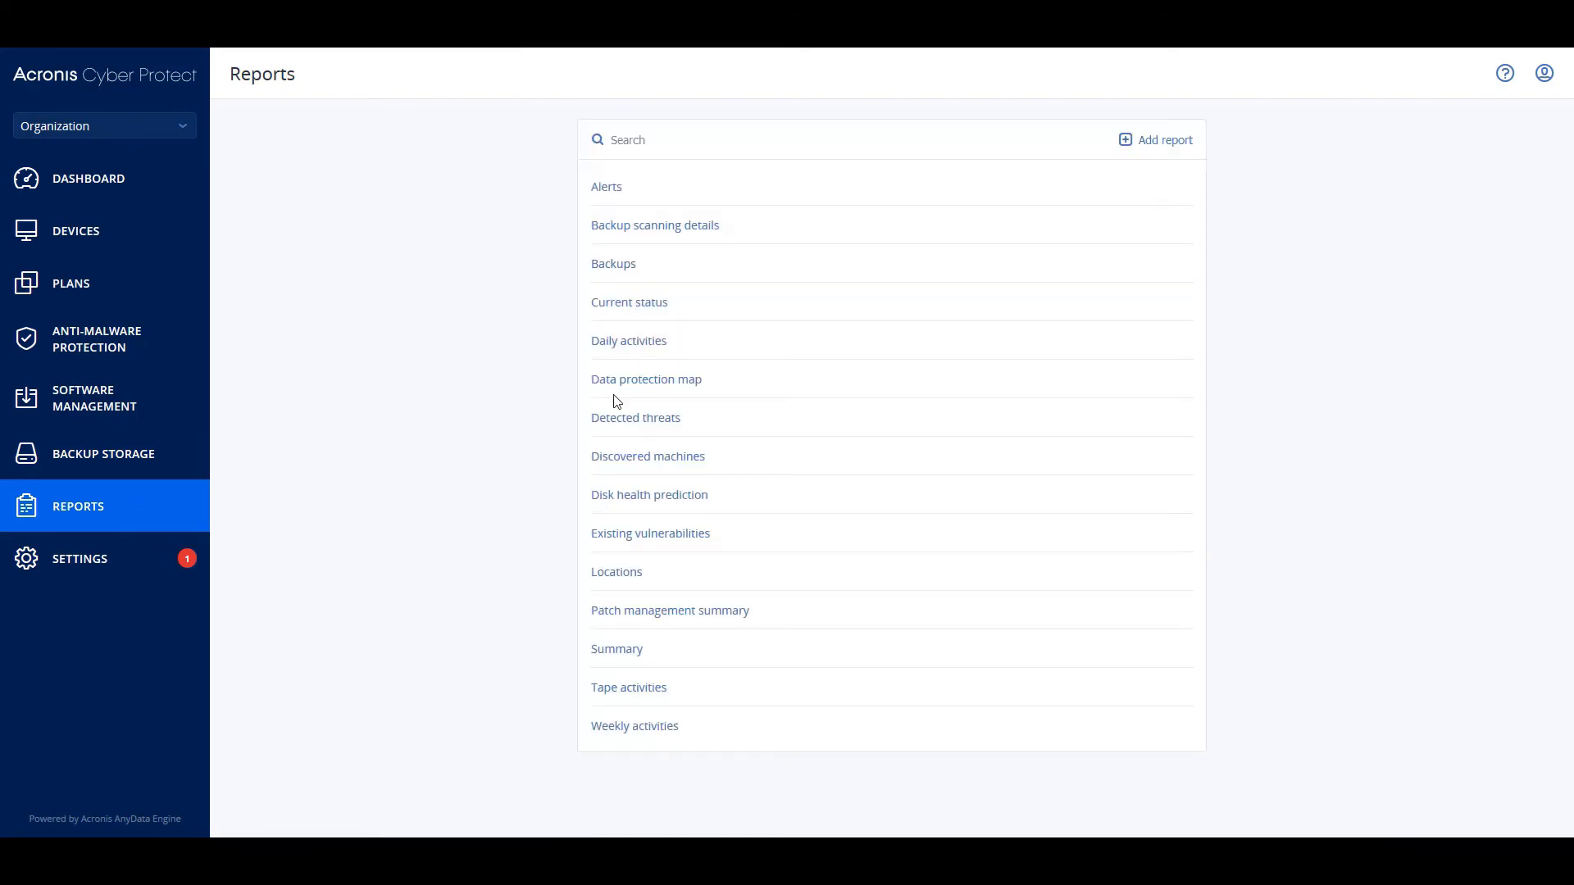
left_click(1171, 141)
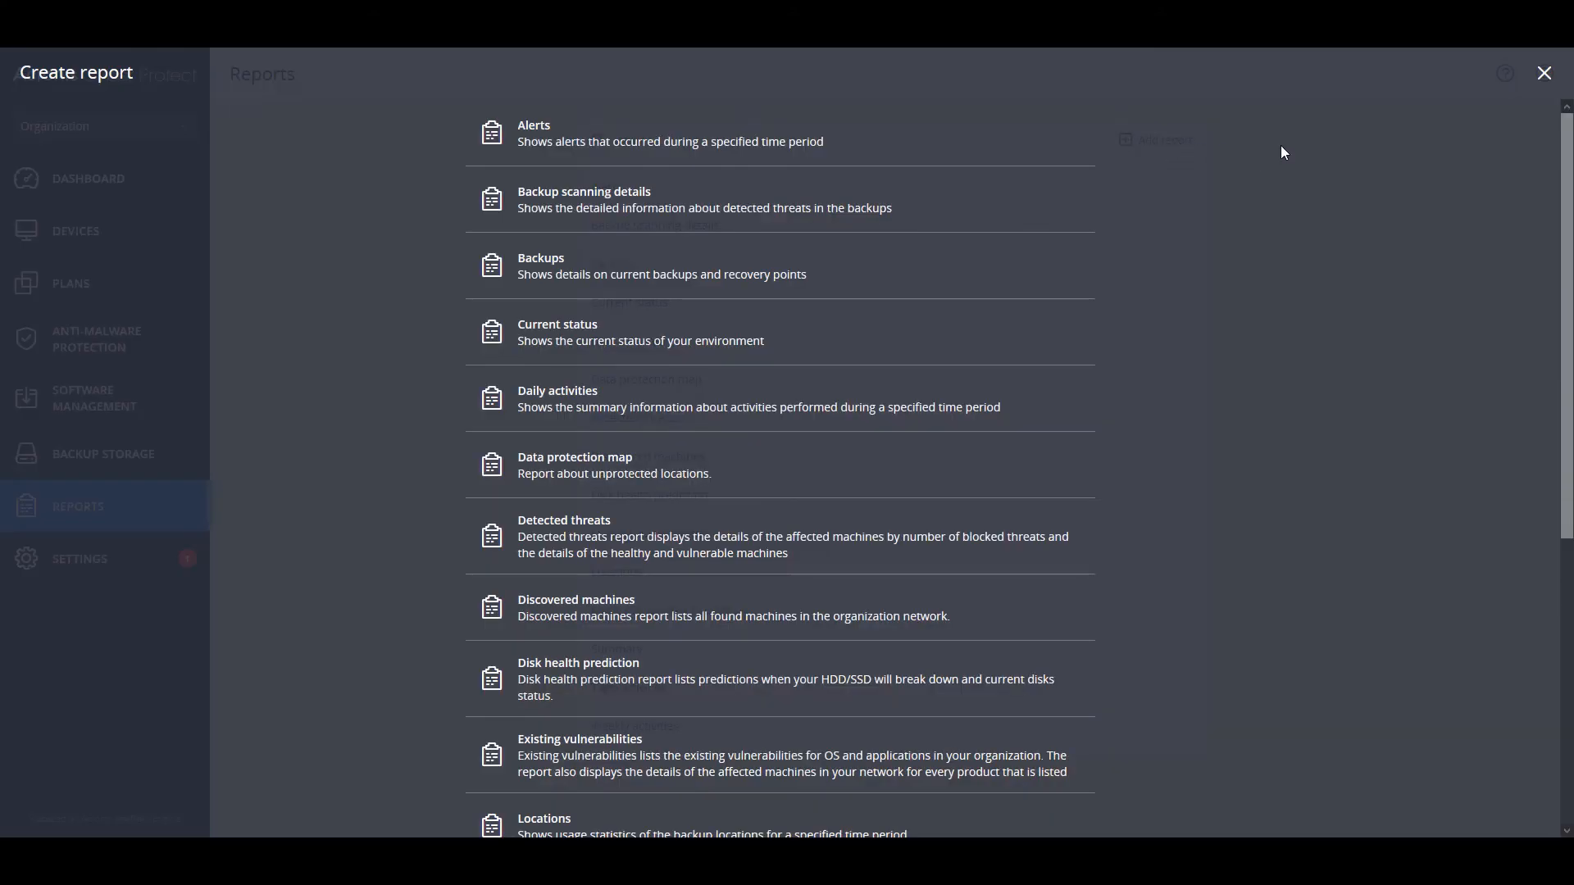
left_click(1543, 74)
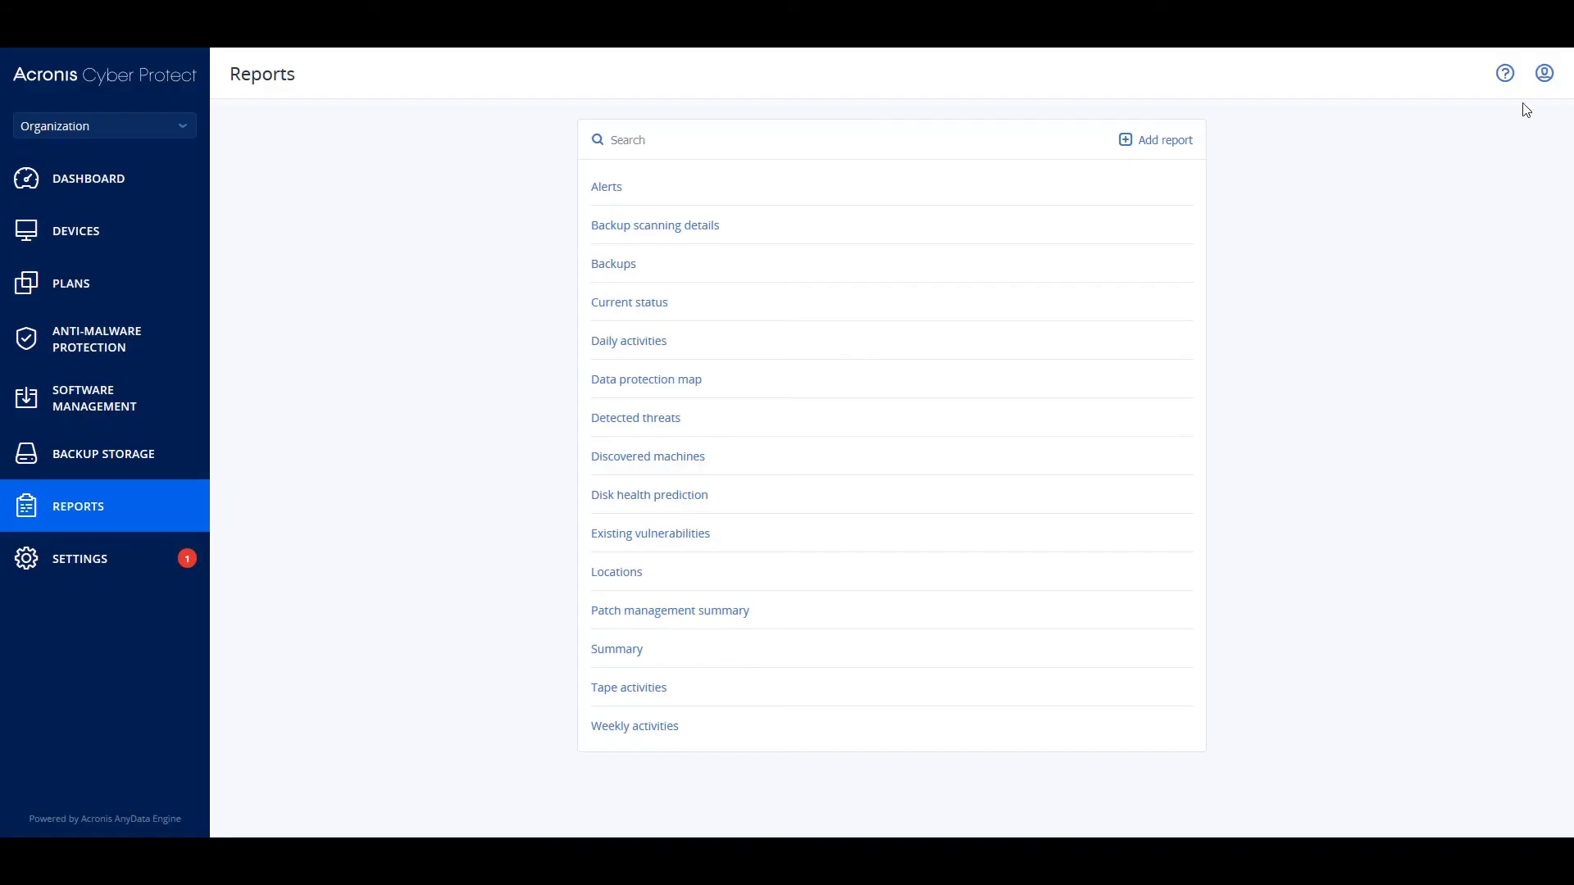
- Review the automatic update schedule for protection definitions in the protection settings
left_click(107, 566)
left_click(98, 543)
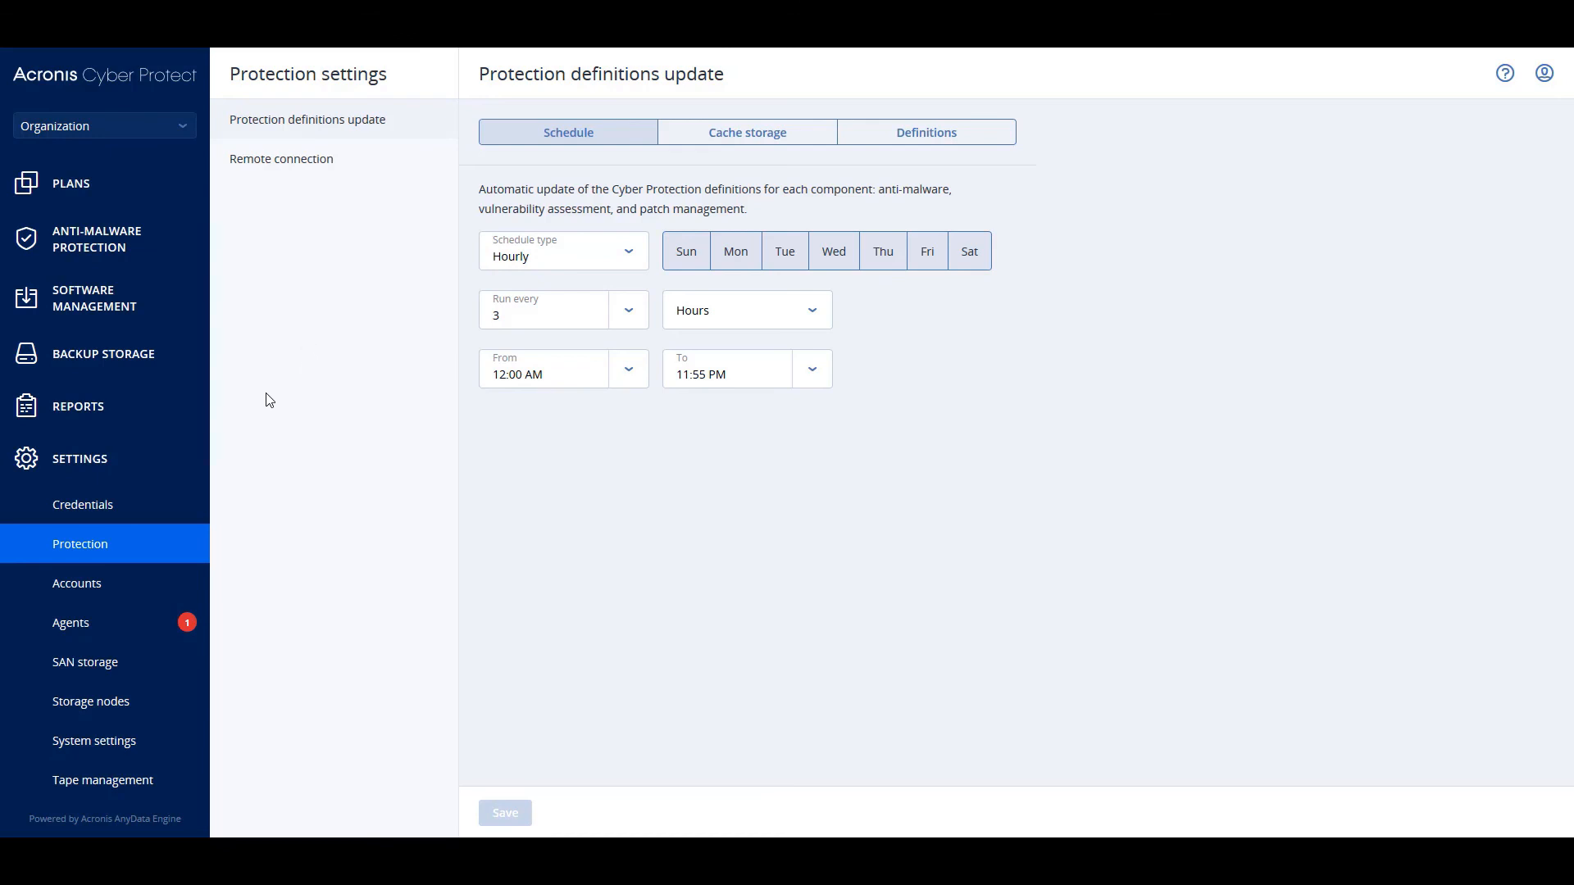
scroll(101, 458, "up", 2)
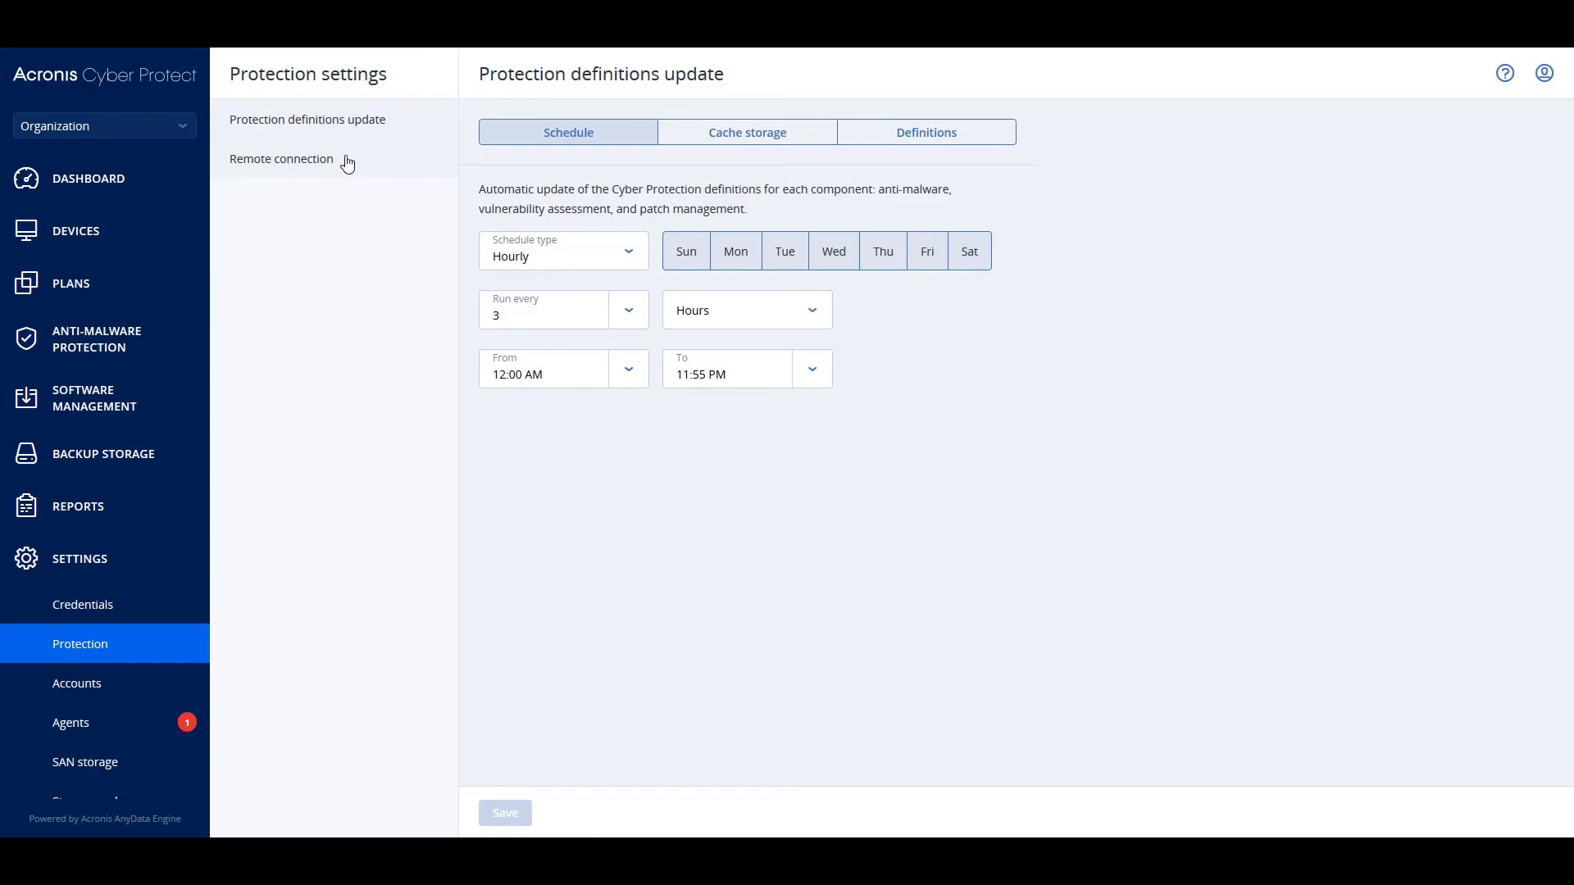
- Set the BCOP-Win10.bcop.se agent to download and distribute patches and updates, and close its details
left_click(72, 722)
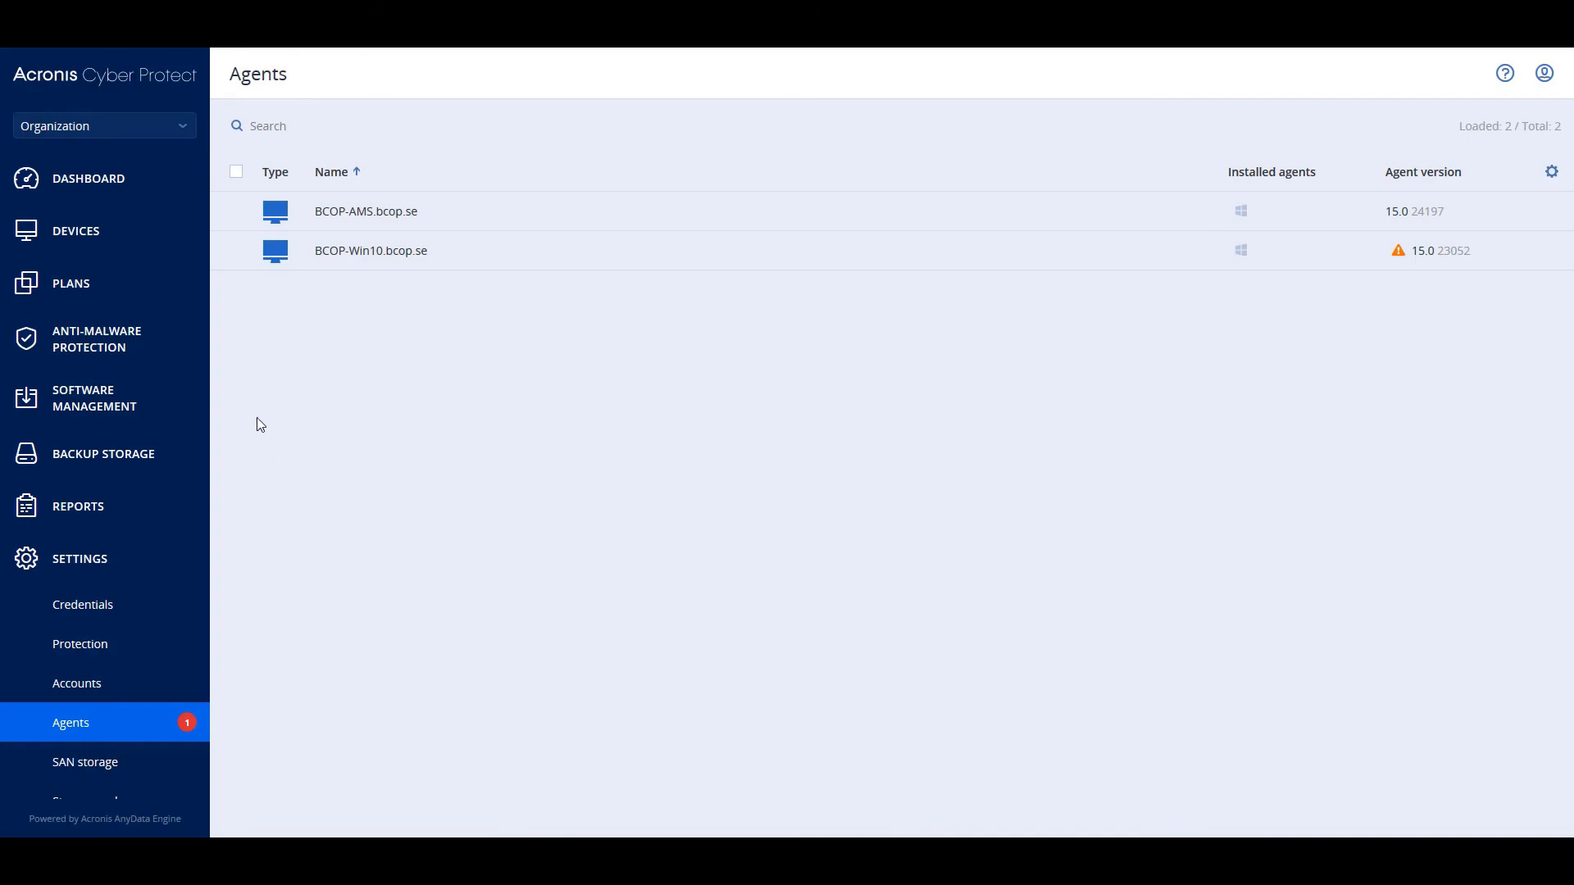
left_click(236, 251)
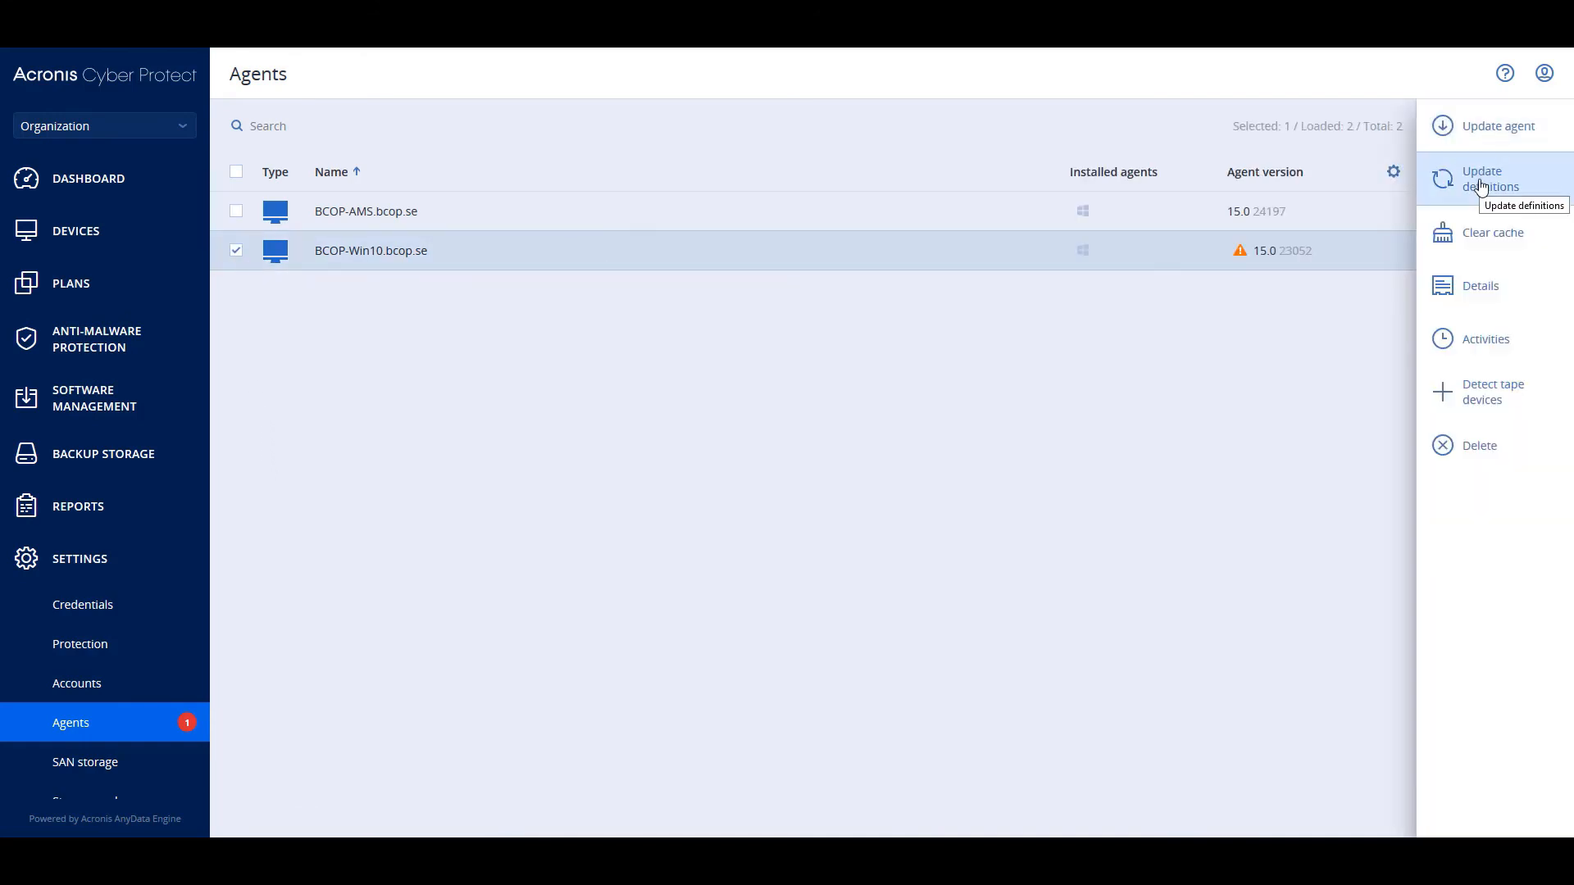
left_click(1469, 294)
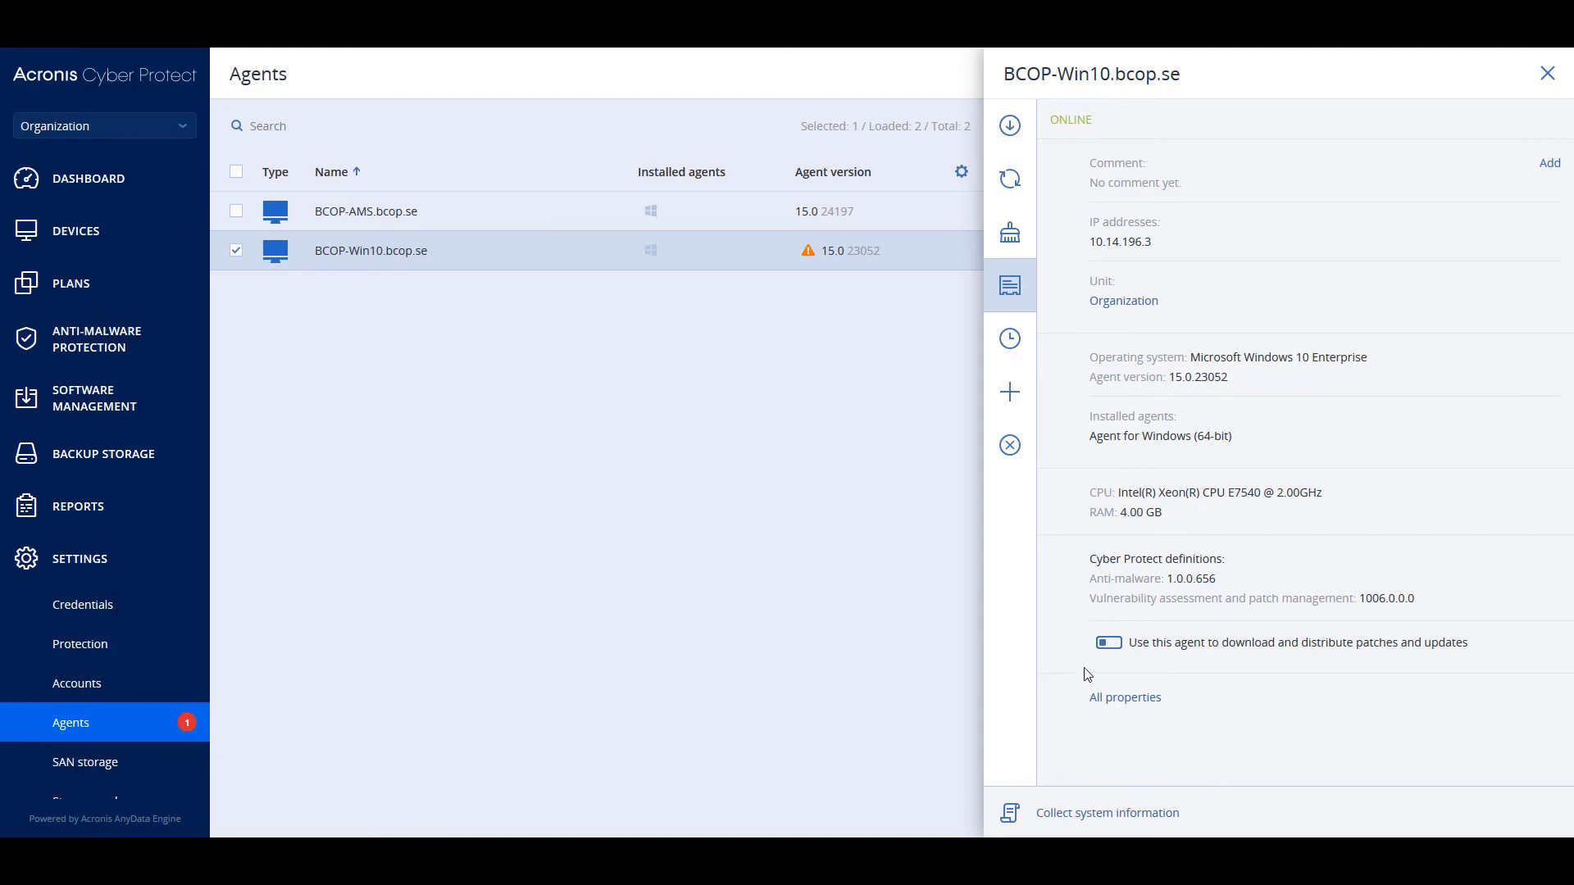
left_click(1111, 644)
left_click(1546, 73)
- Look over the SAN storage and storage nodes settings pages
scroll(77, 672, "down", 2)
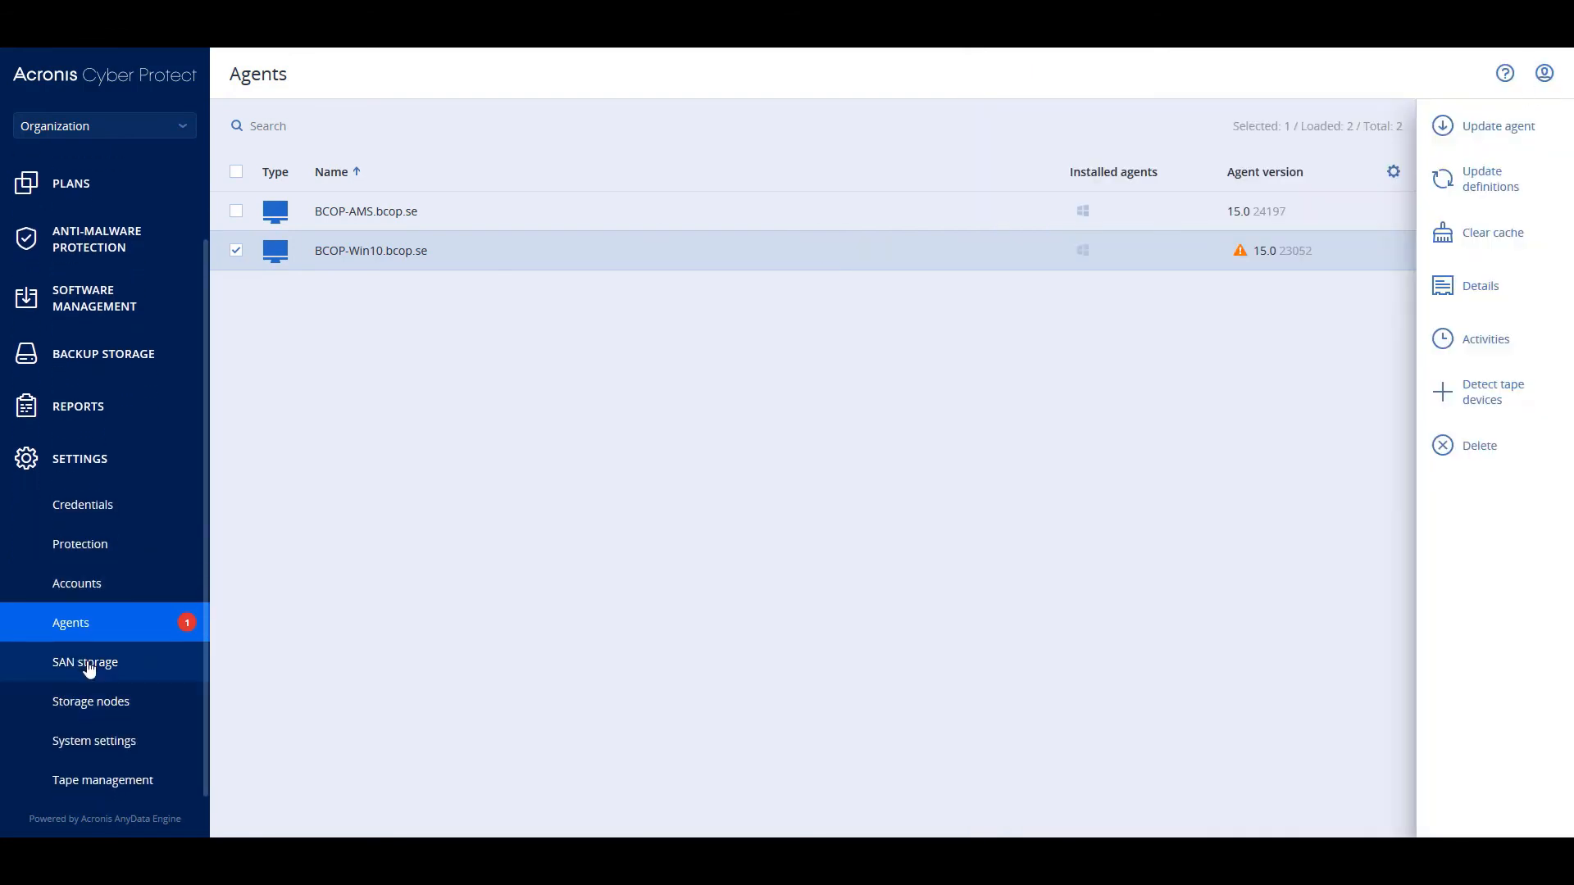
left_click(97, 663)
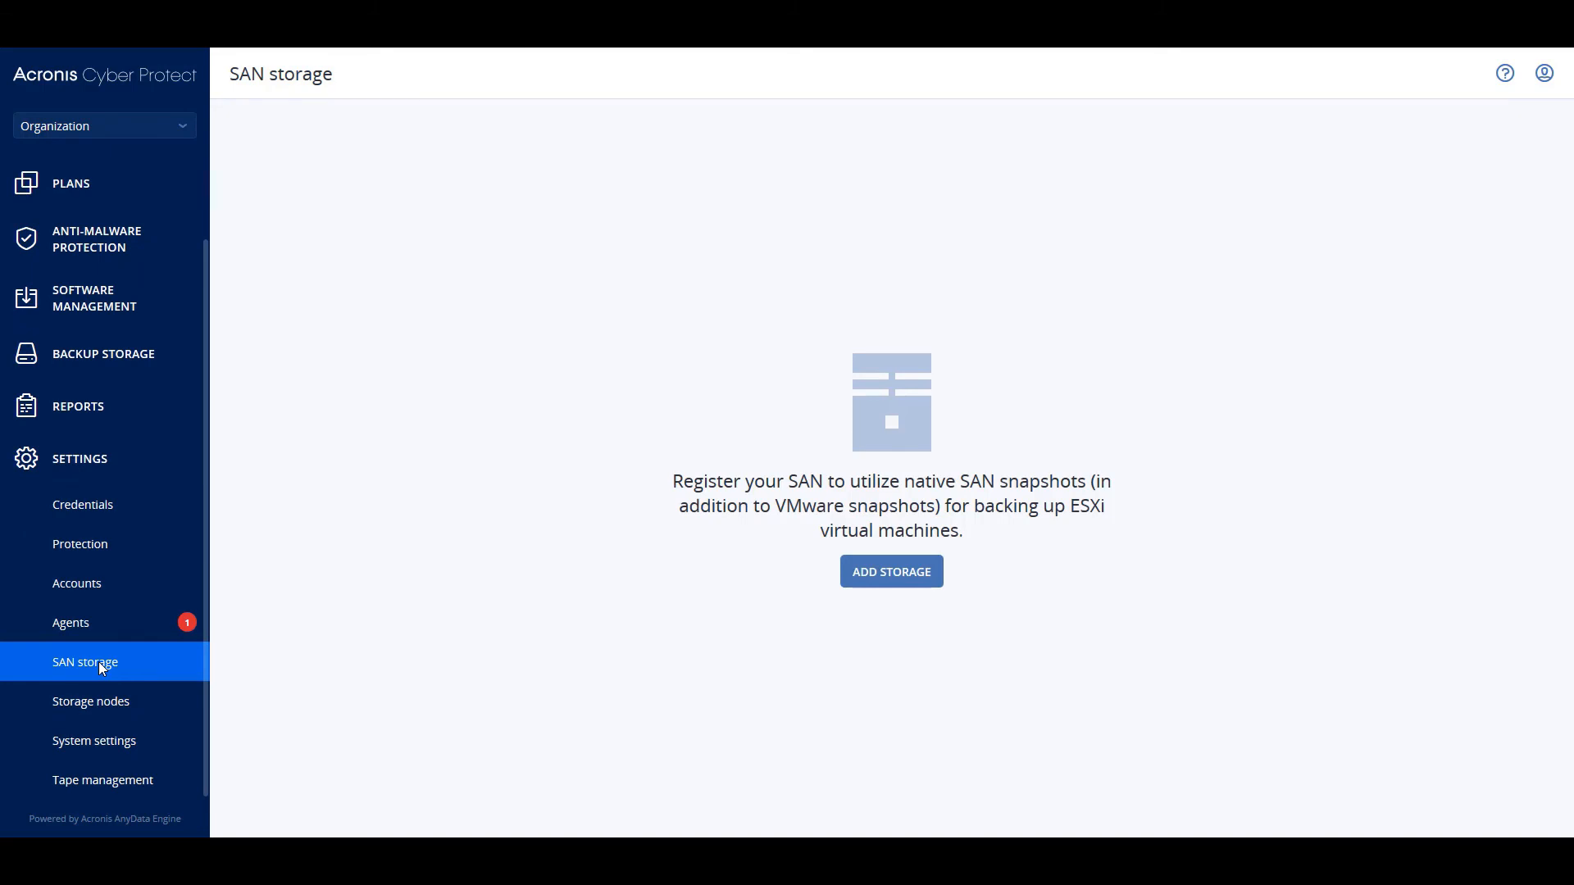
left_click(85, 709)
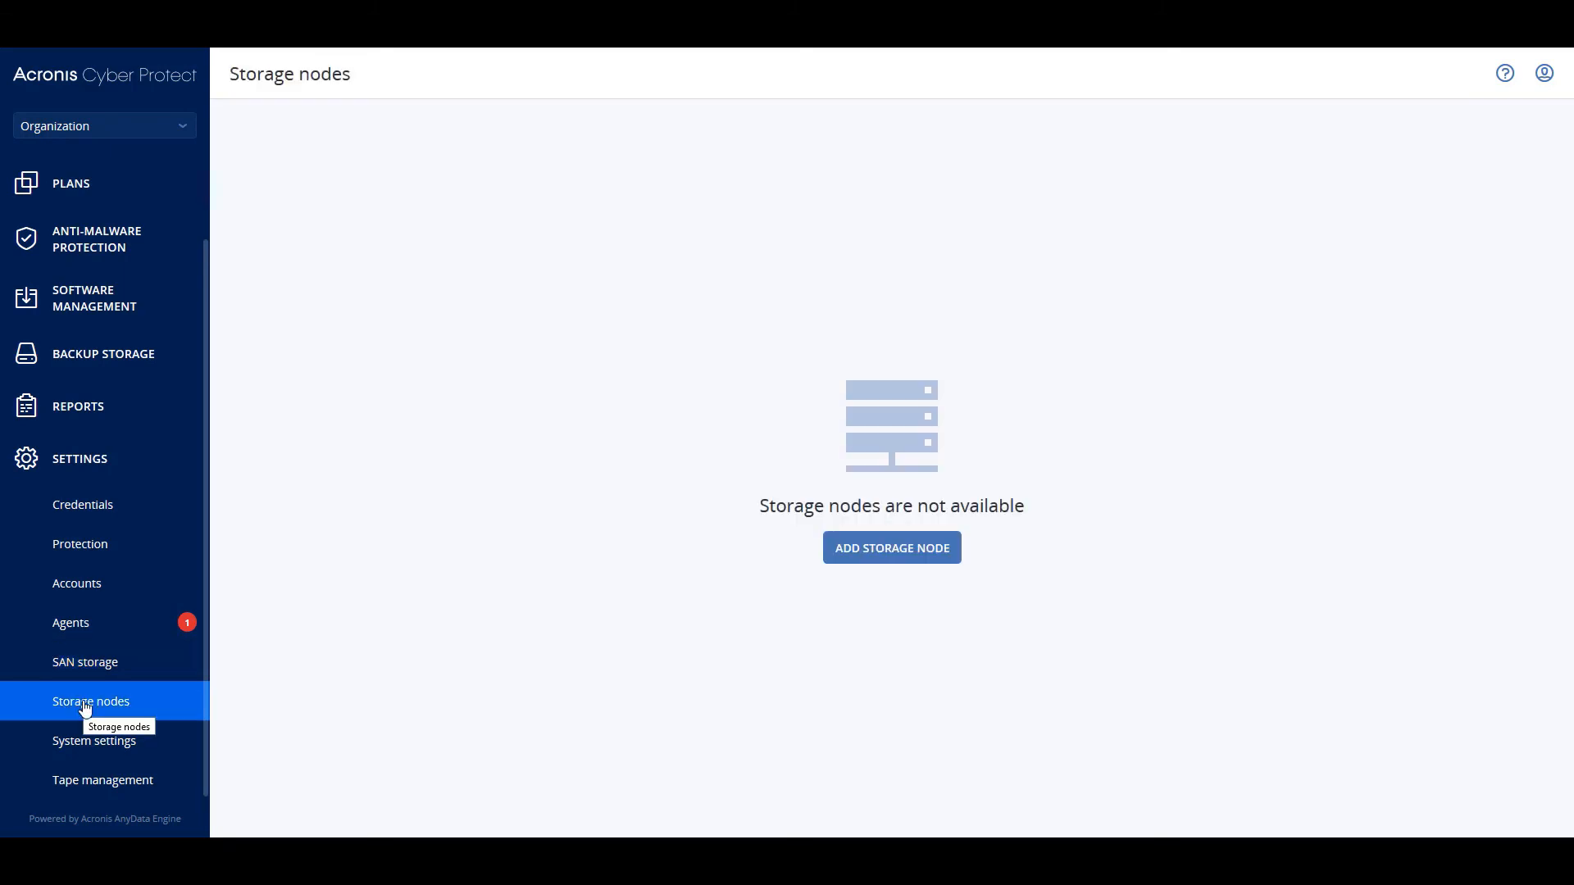
- Review the system settings for email notifications, security, updates and default backup options, and view the tape management page
left_click(108, 758)
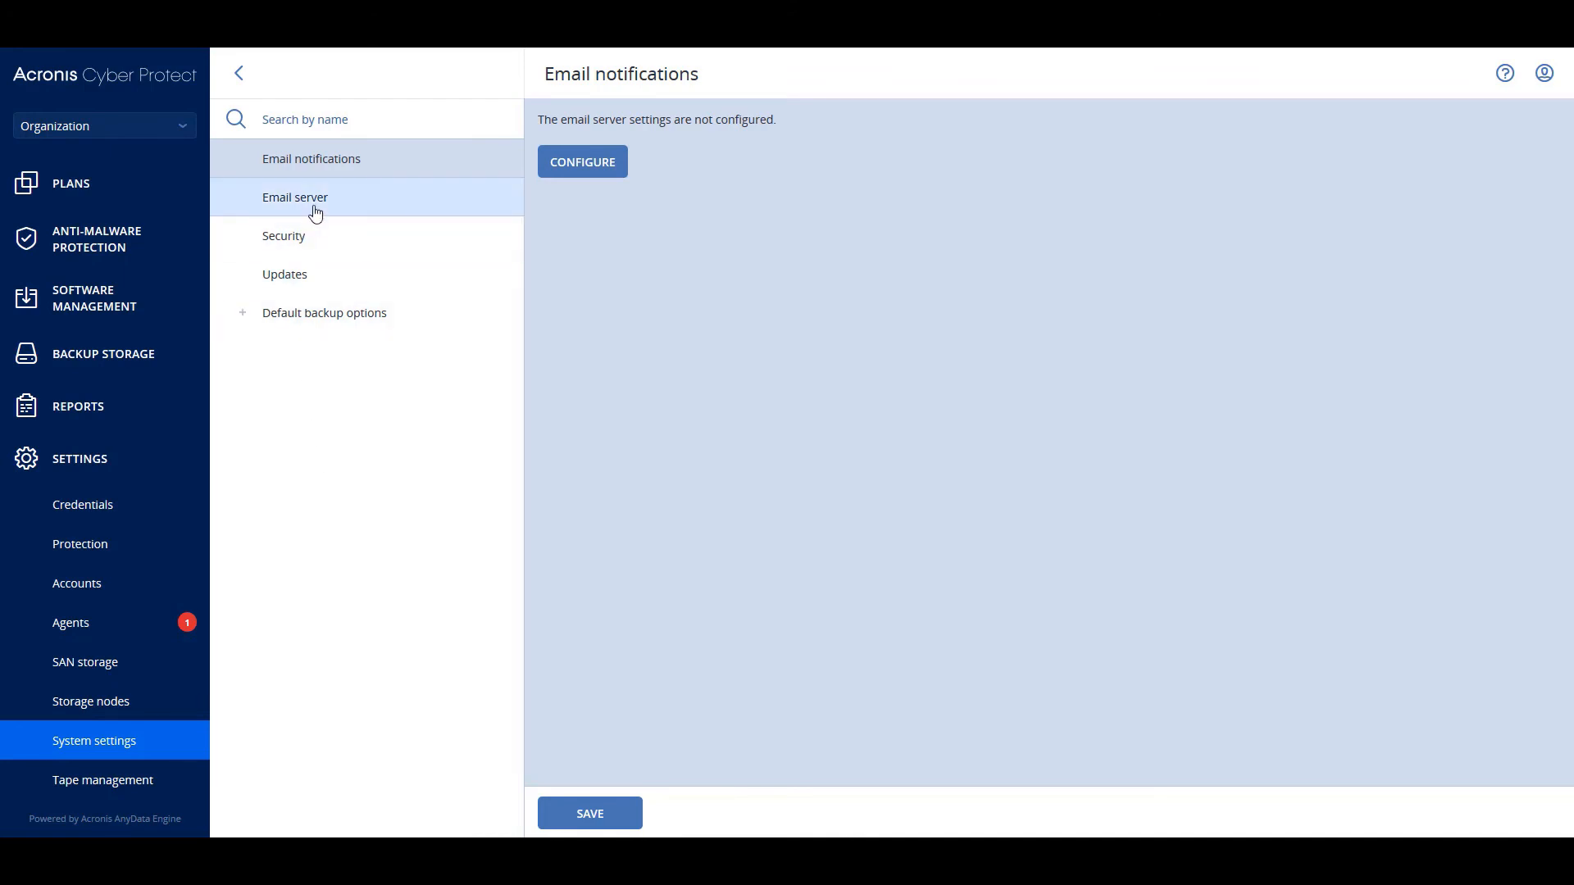
left_click(300, 239)
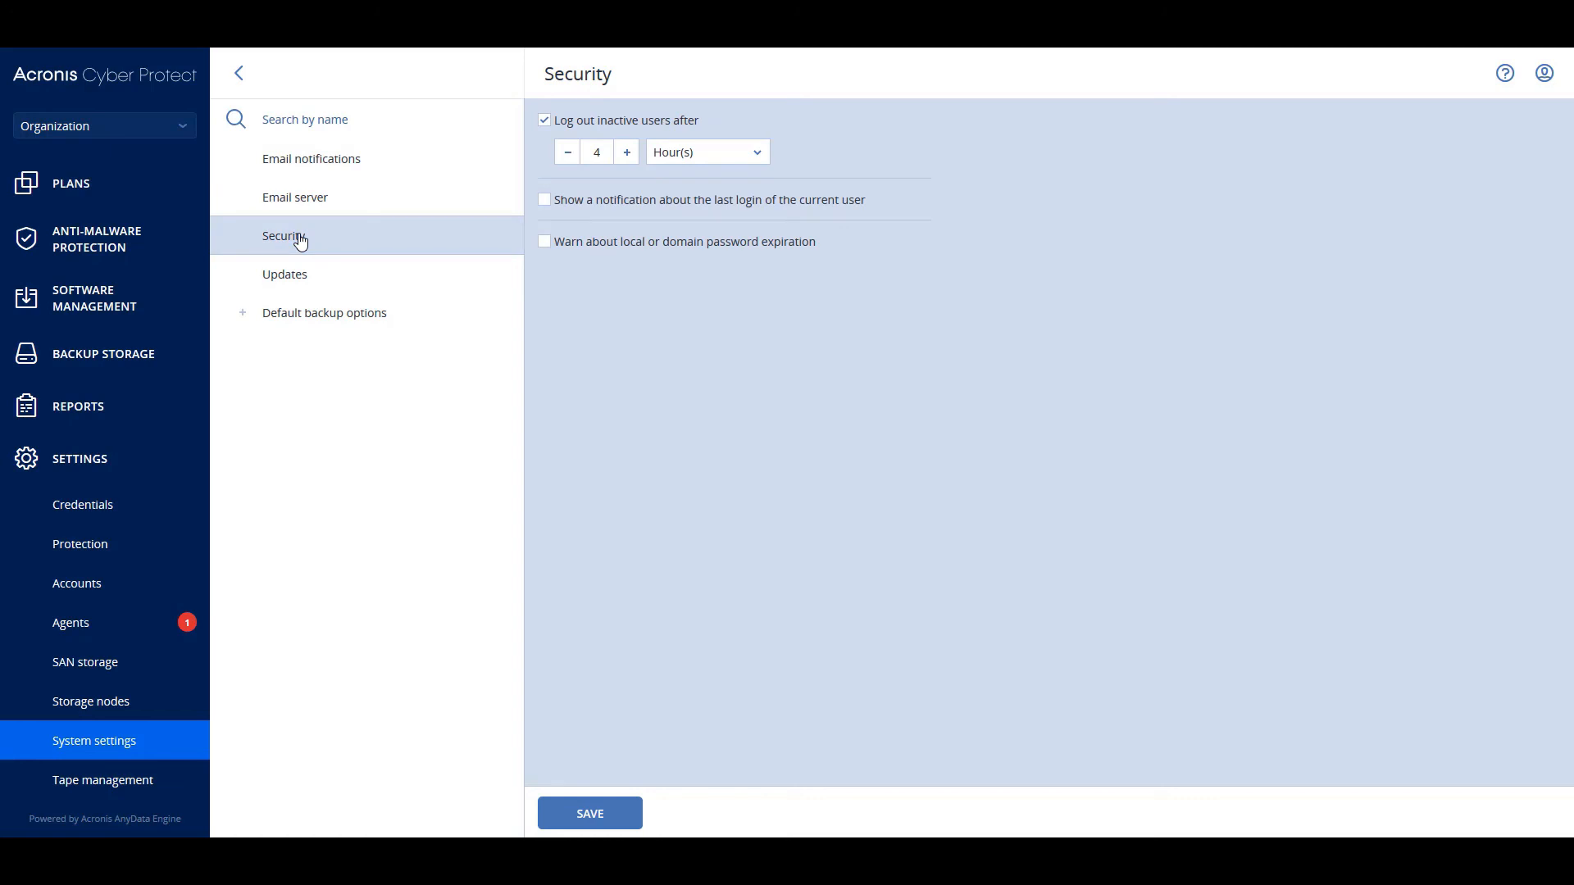
left_click(290, 280)
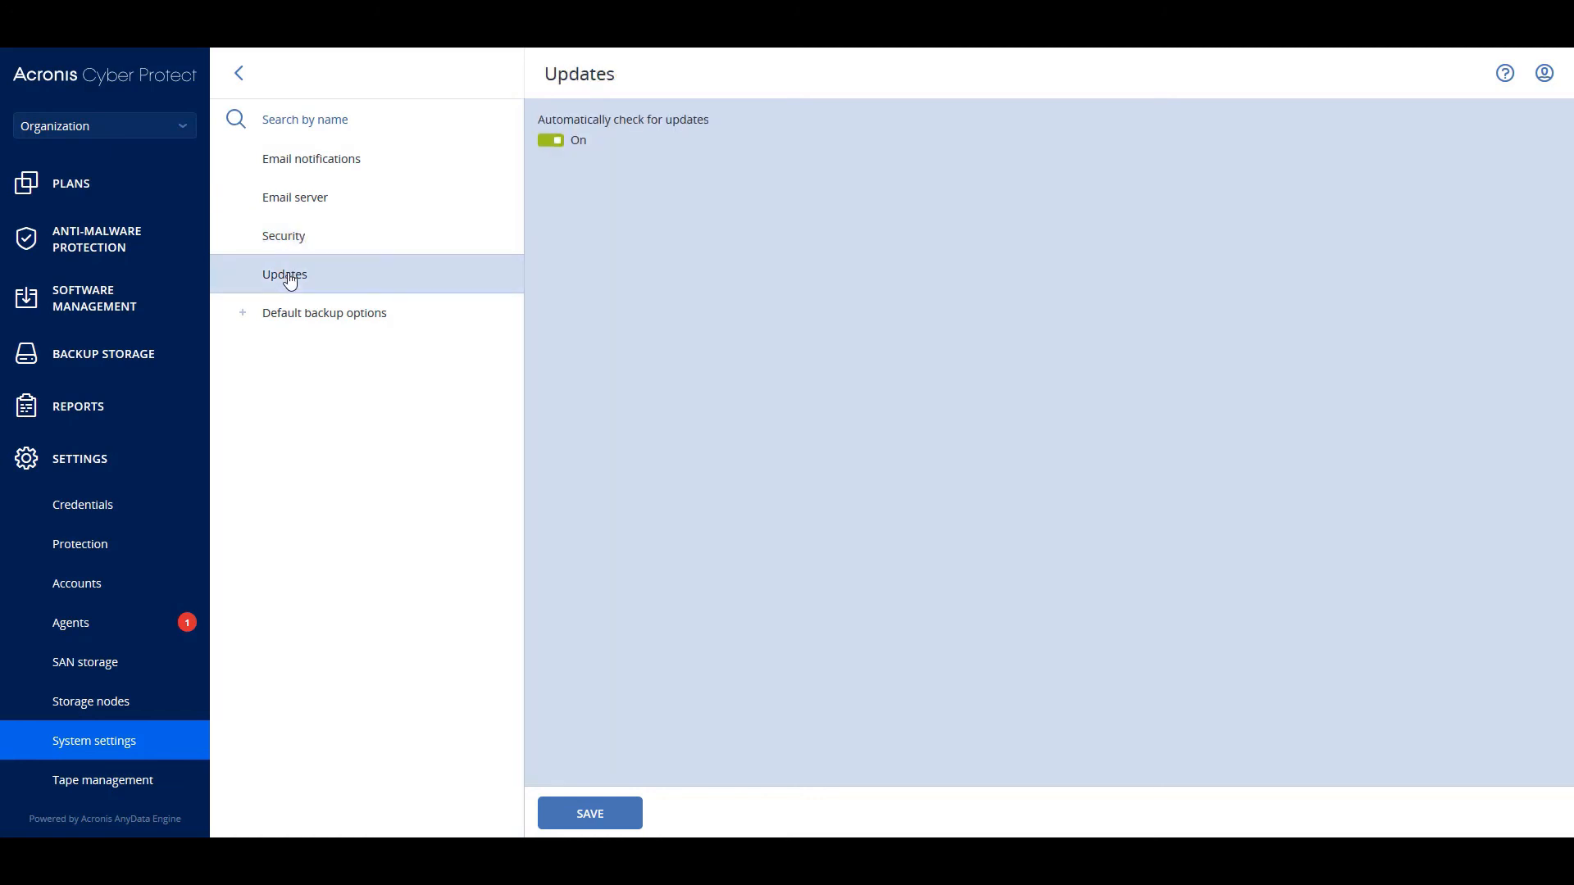
left_click(245, 315)
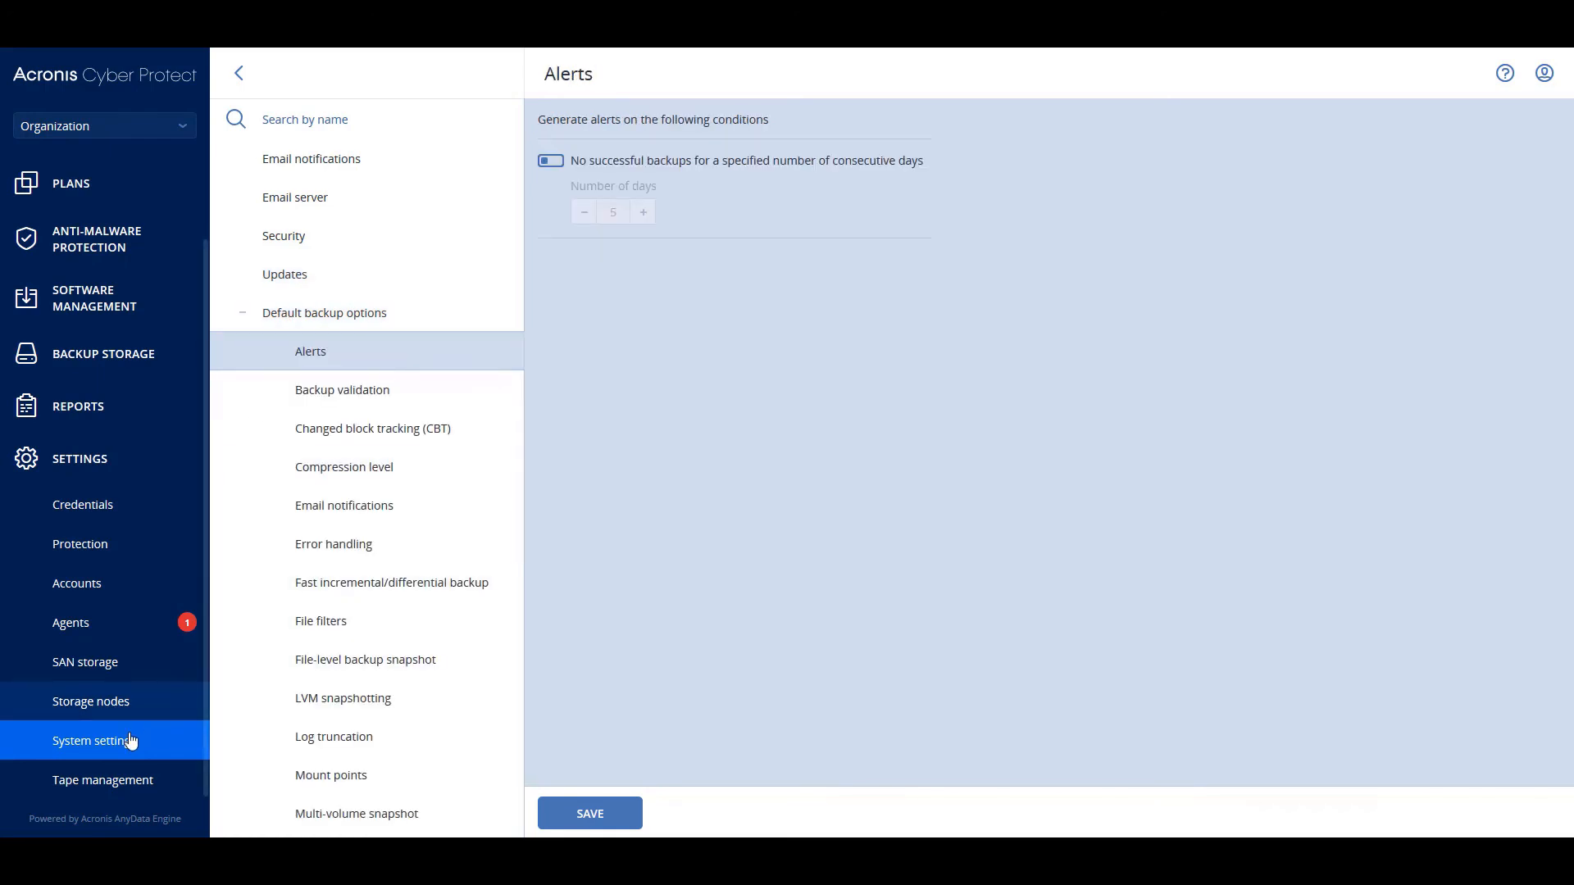
left_click(106, 783)
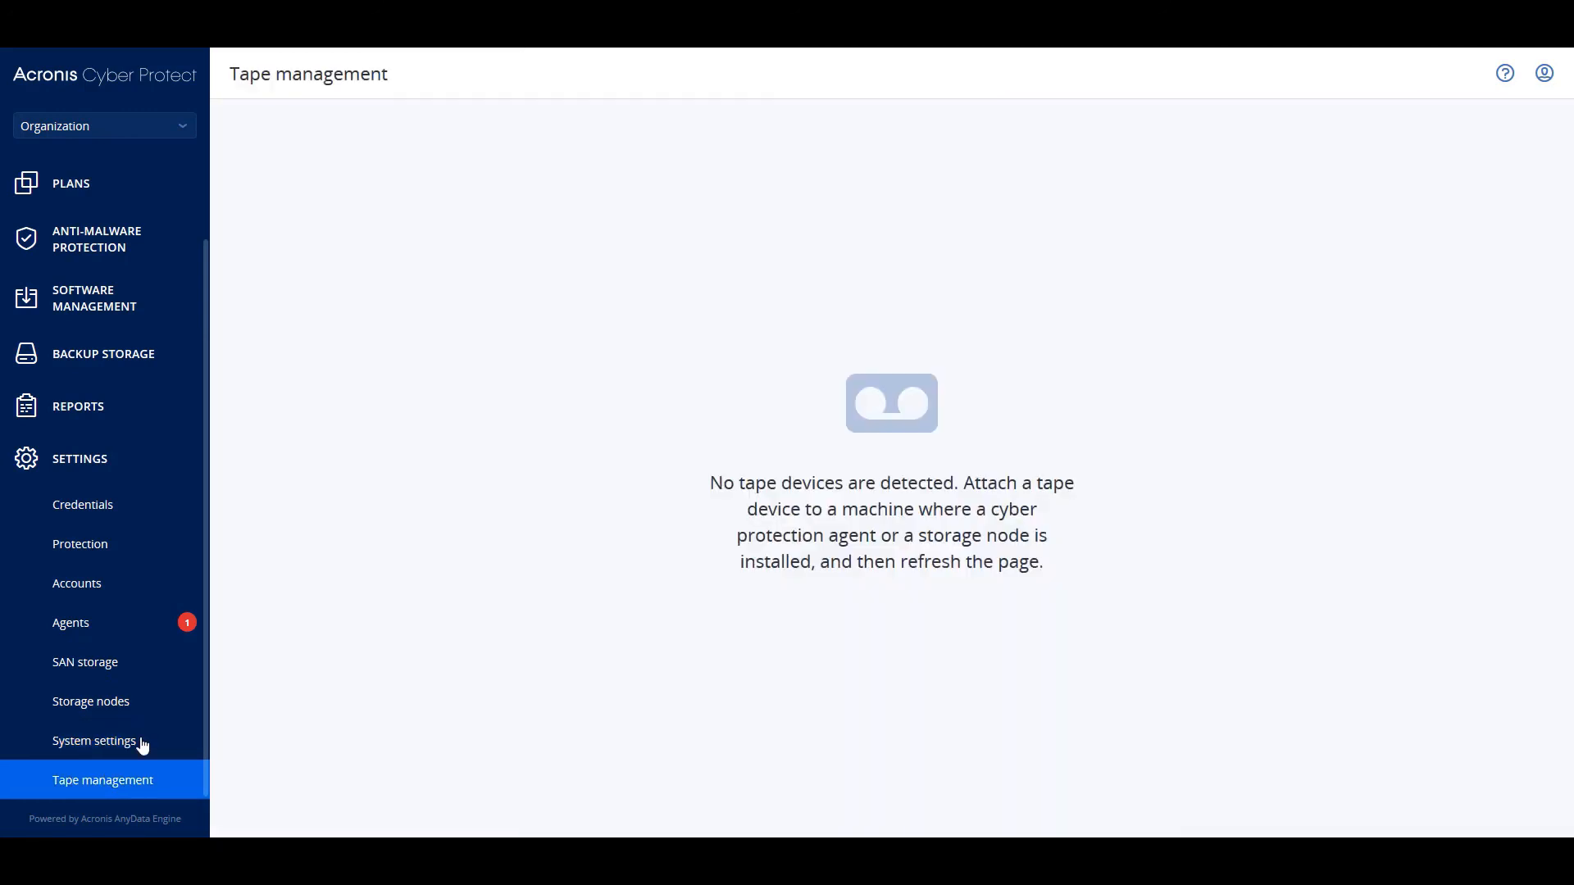